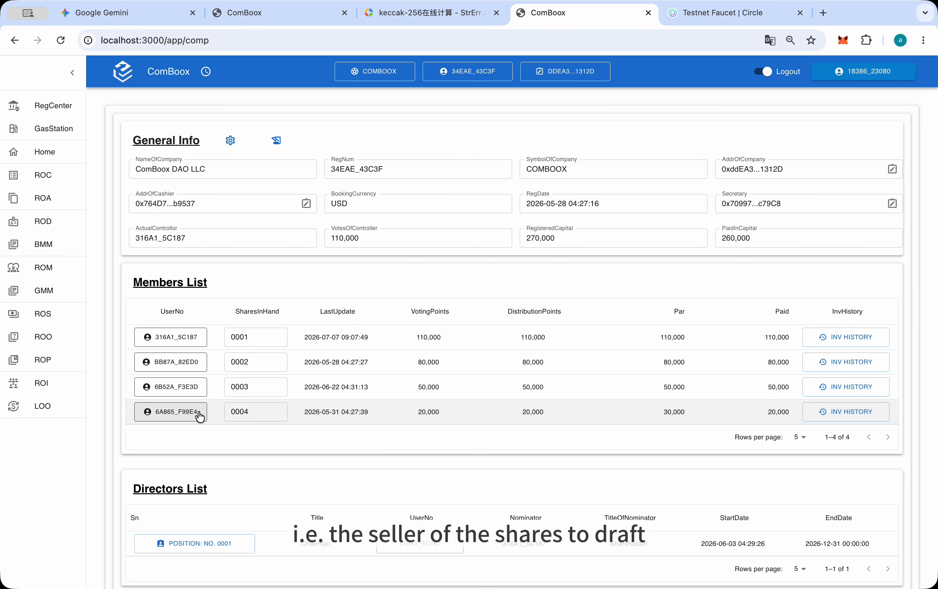
Open the Register of Agreements and switch the MetaMask wallet to the imported Account #0
click(56, 202)
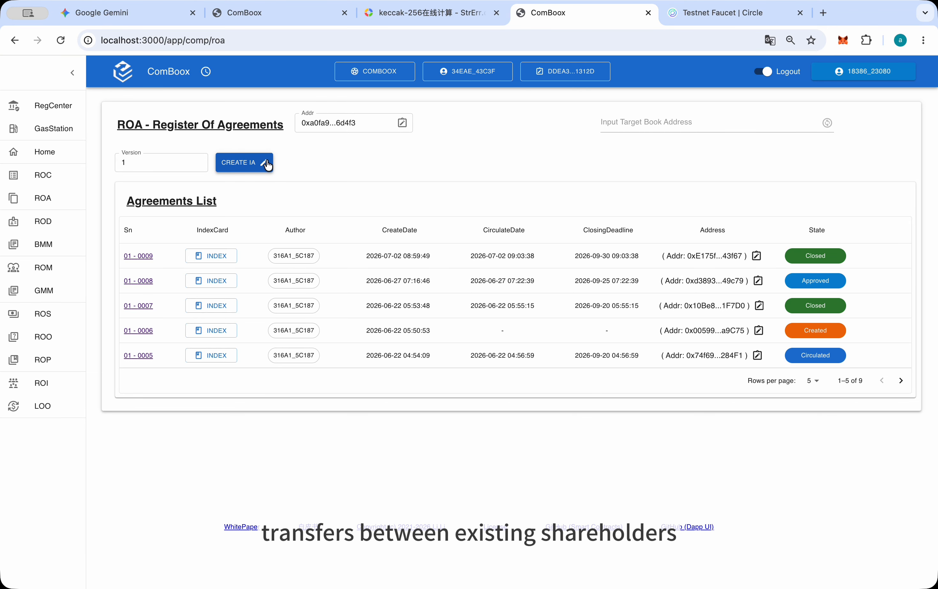
click(843, 40)
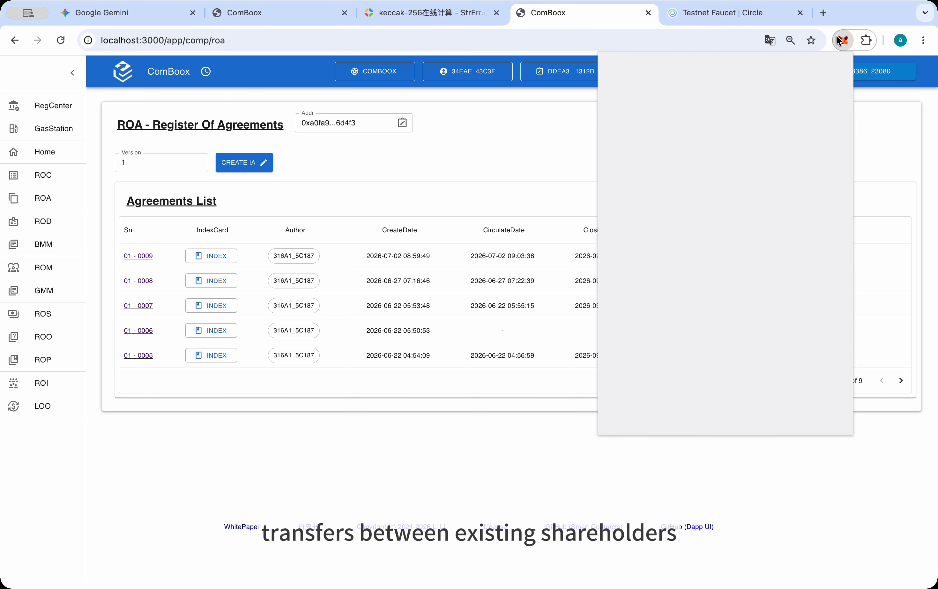
mouse_move(669, 80)
click(656, 62)
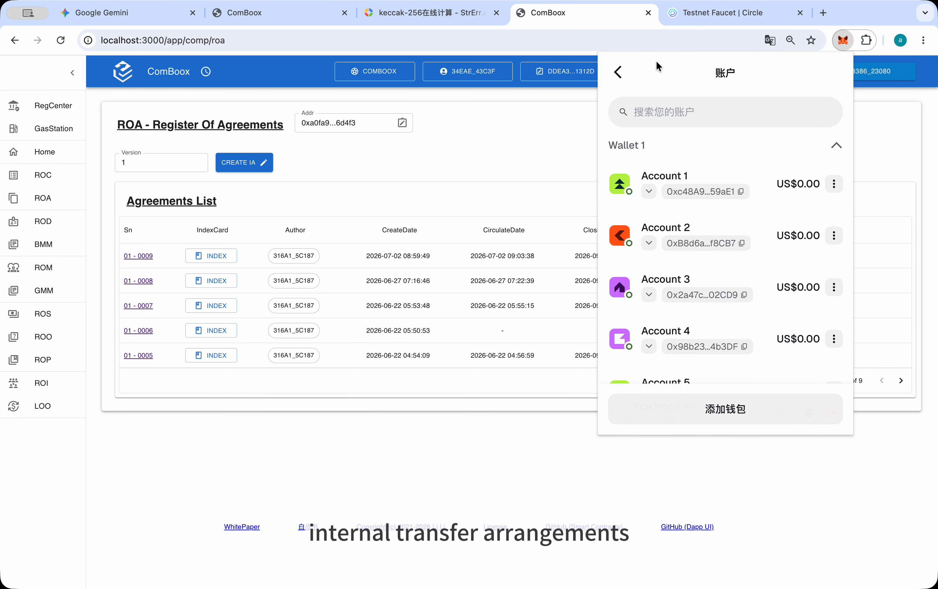
scroll(658, 220, down, 5)
scroll(659, 224, down, 2)
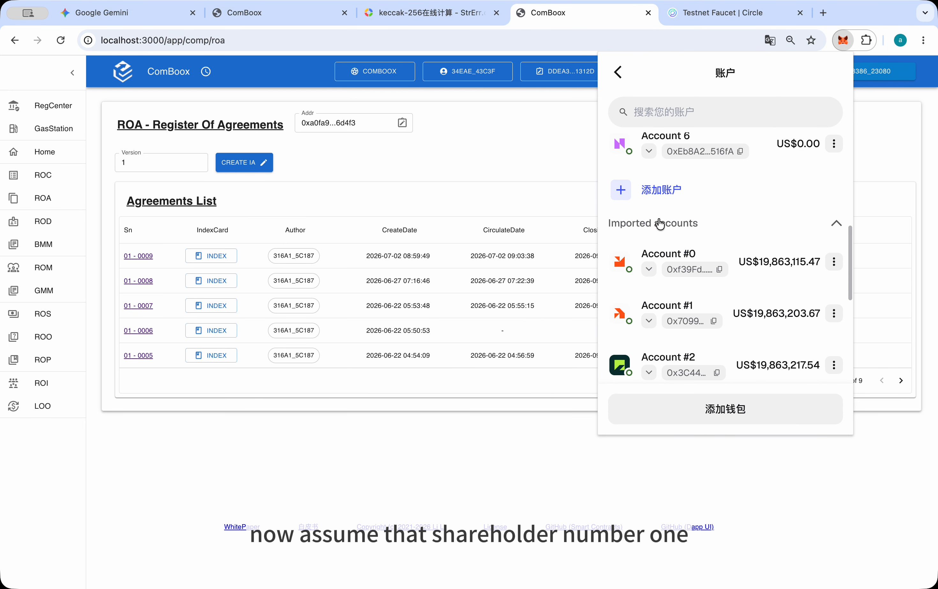
click(659, 251)
click(882, 147)
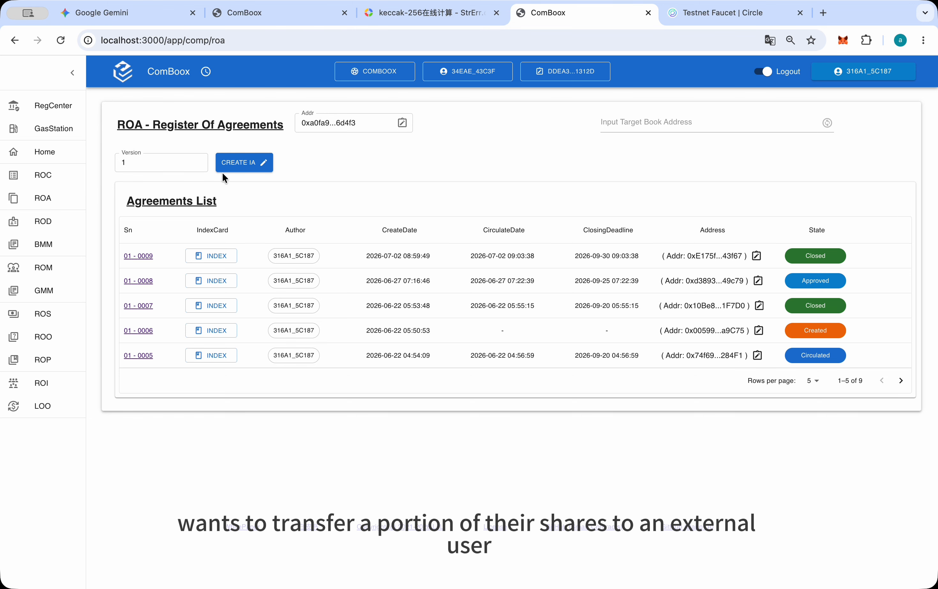
Create a version 1 investment agreement with wallet approval and open the new draft from the Agreements List
click(244, 166)
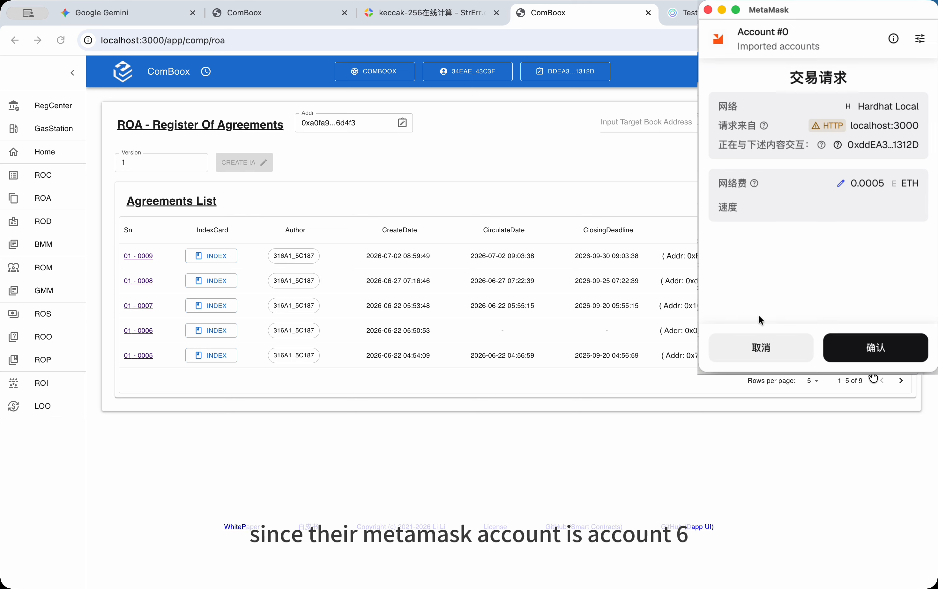
click(873, 346)
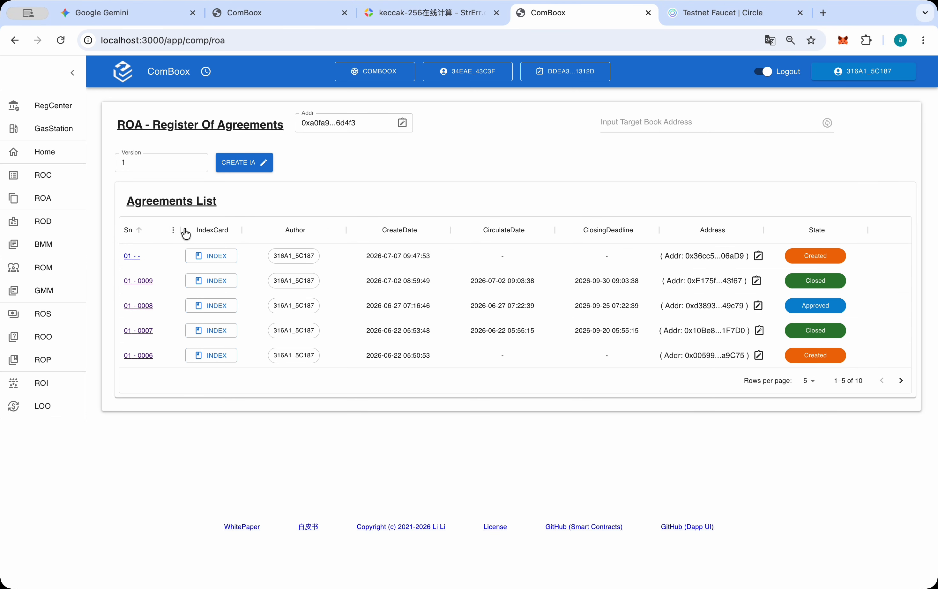
click(132, 256)
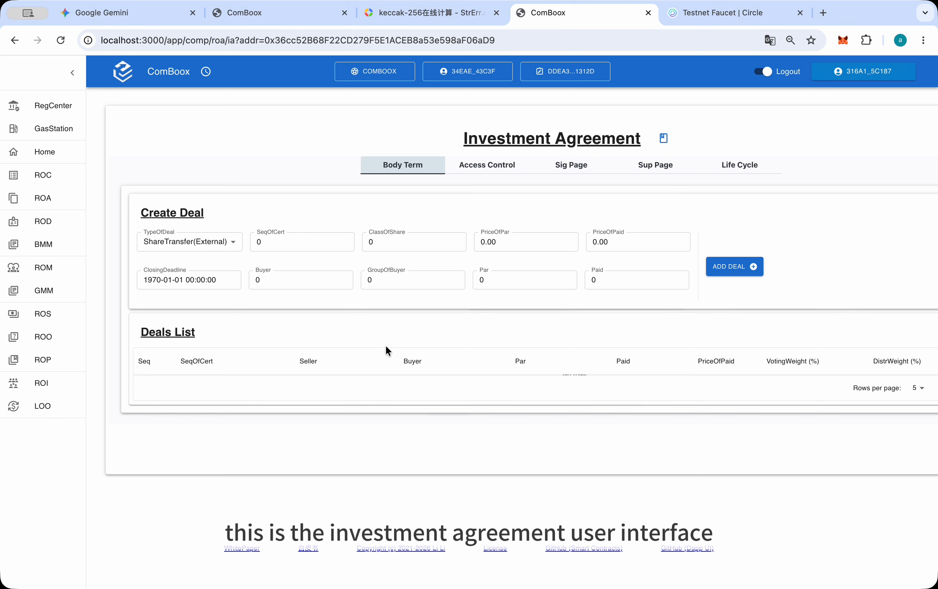
scroll(386, 350, right, 3)
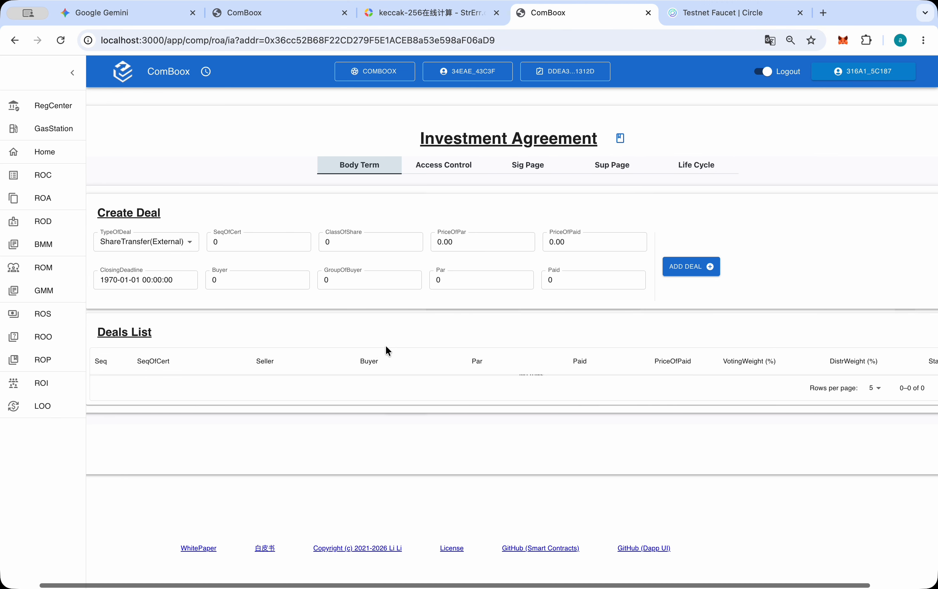
scroll(386, 346, right, 3)
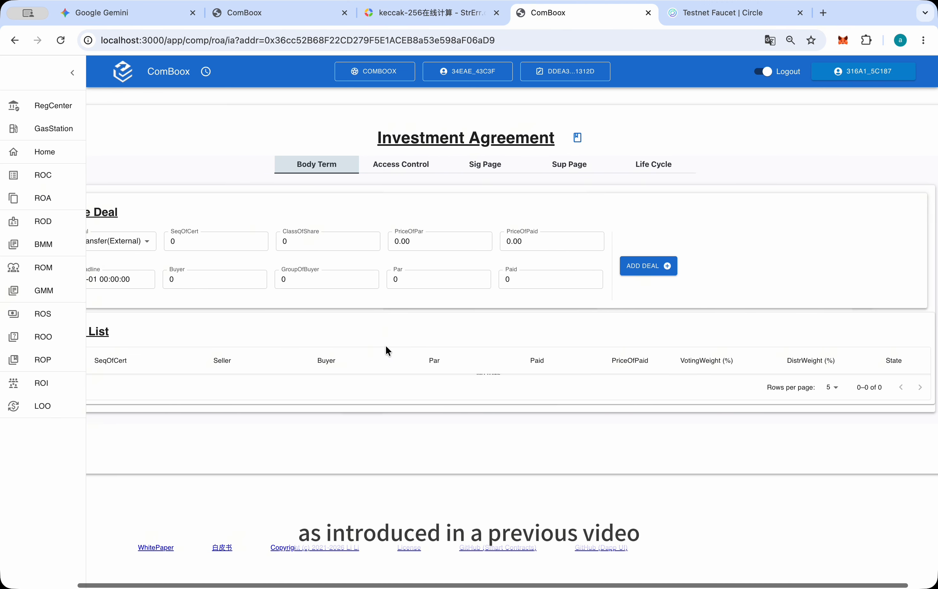
scroll(386, 345, left, 2)
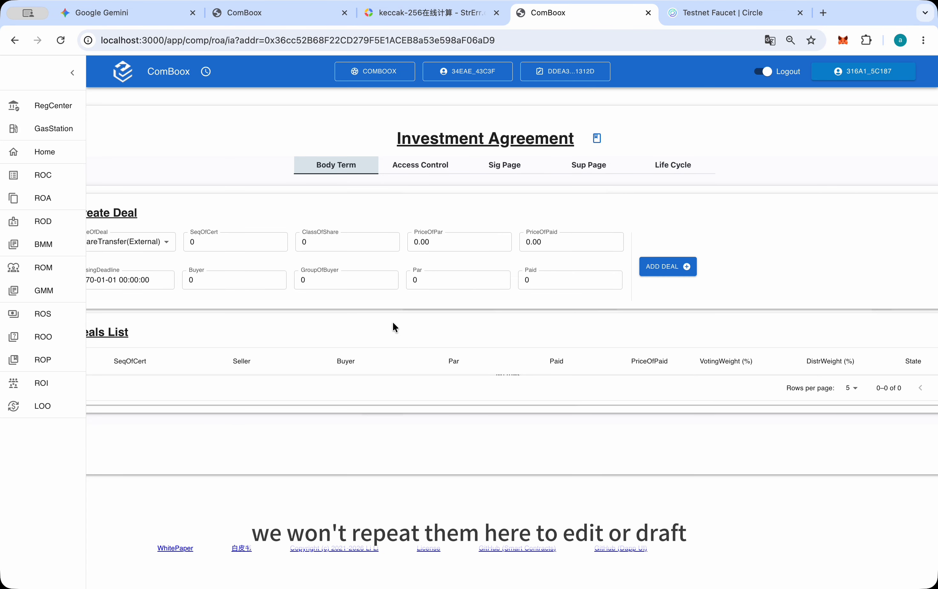
Appoint Account #0's own wallet address as the agreement's General Counsel and approve the transaction in MetaMask
click(437, 174)
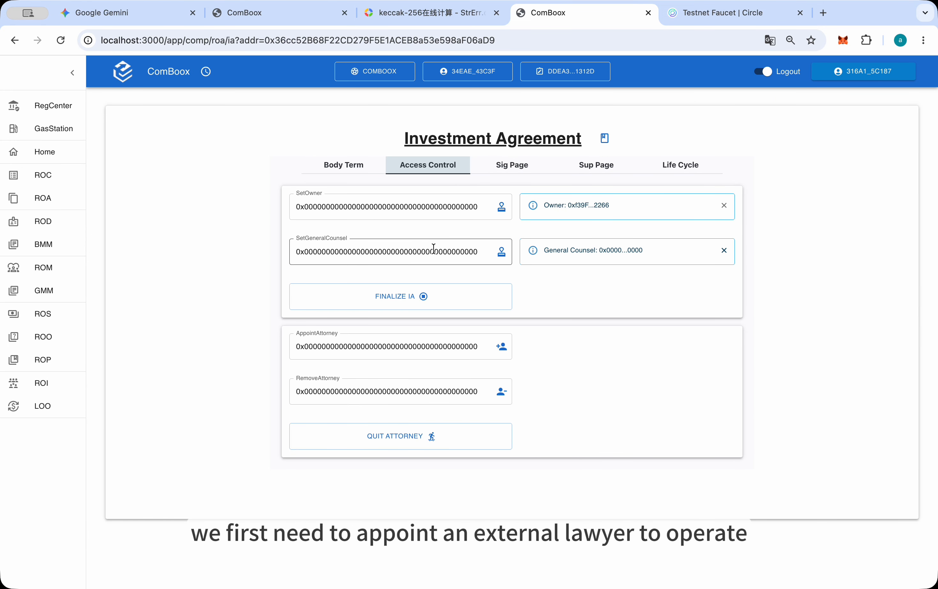
click(843, 40)
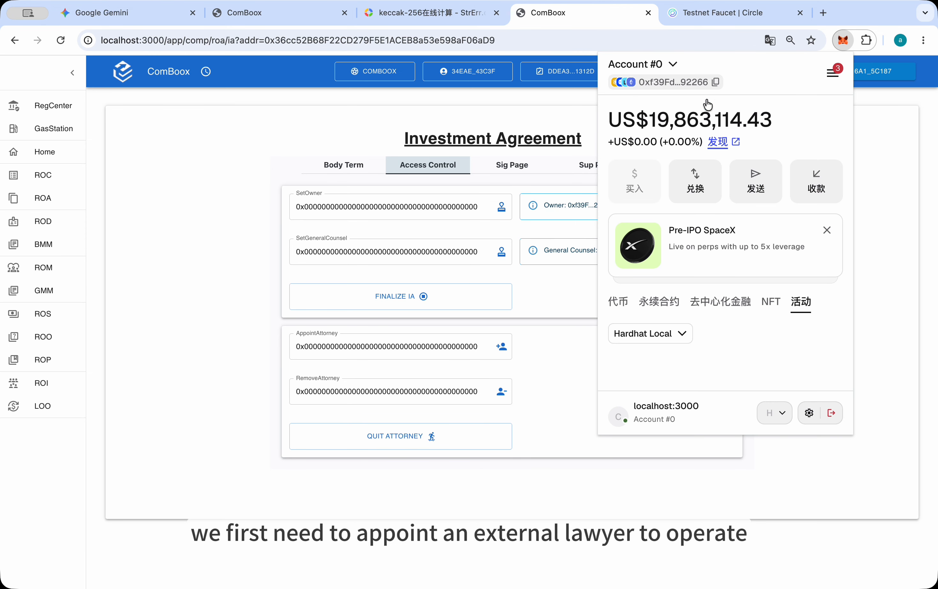
click(711, 81)
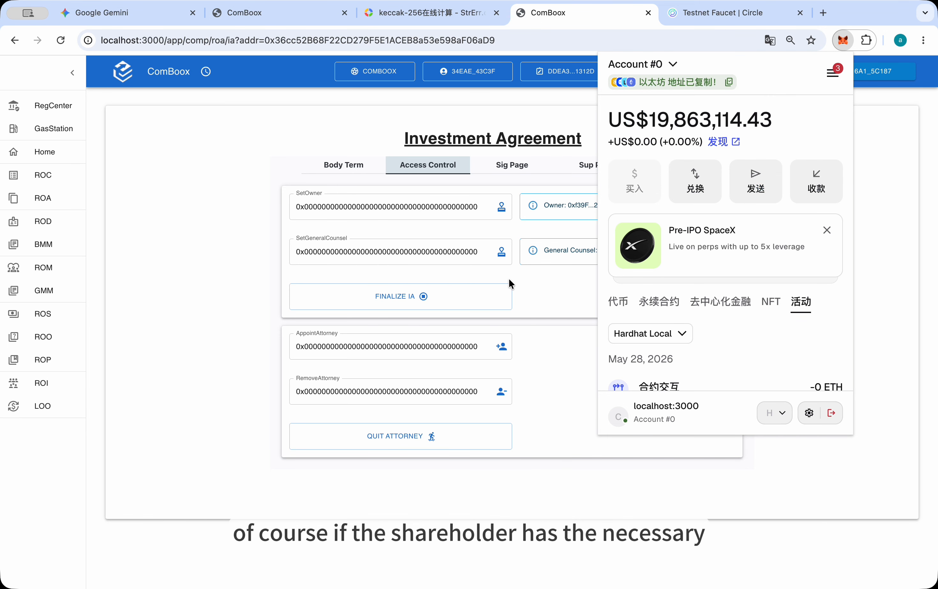
click(538, 279)
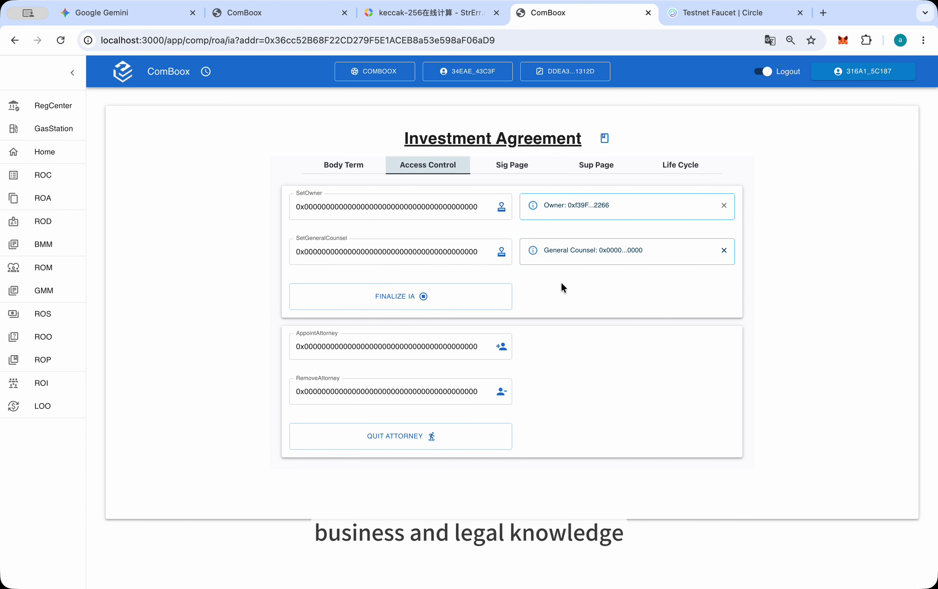
click(475, 251)
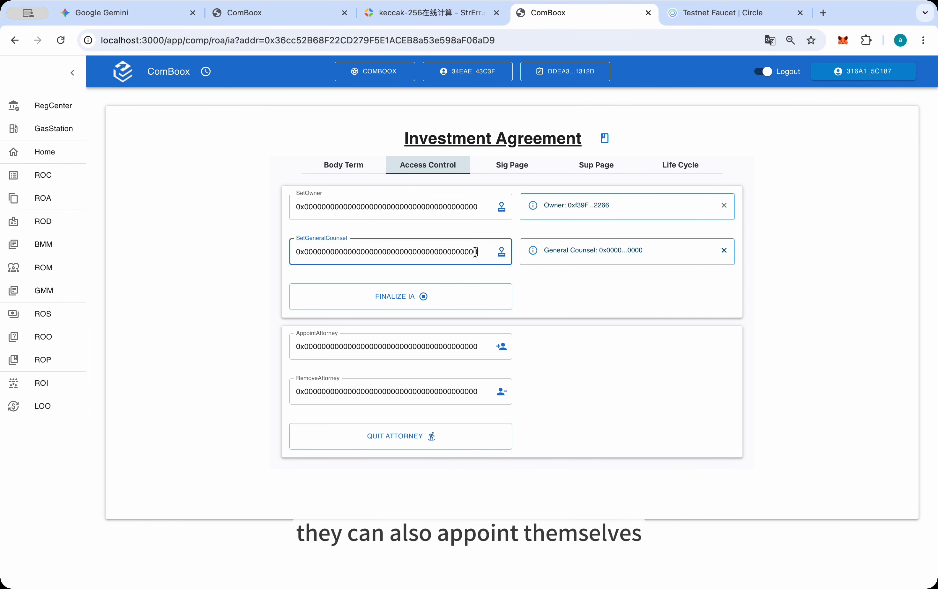
double_click(475, 252)
text(0xf39Fd6e51aad88F6F4ce6aB8827279cffFb92266)
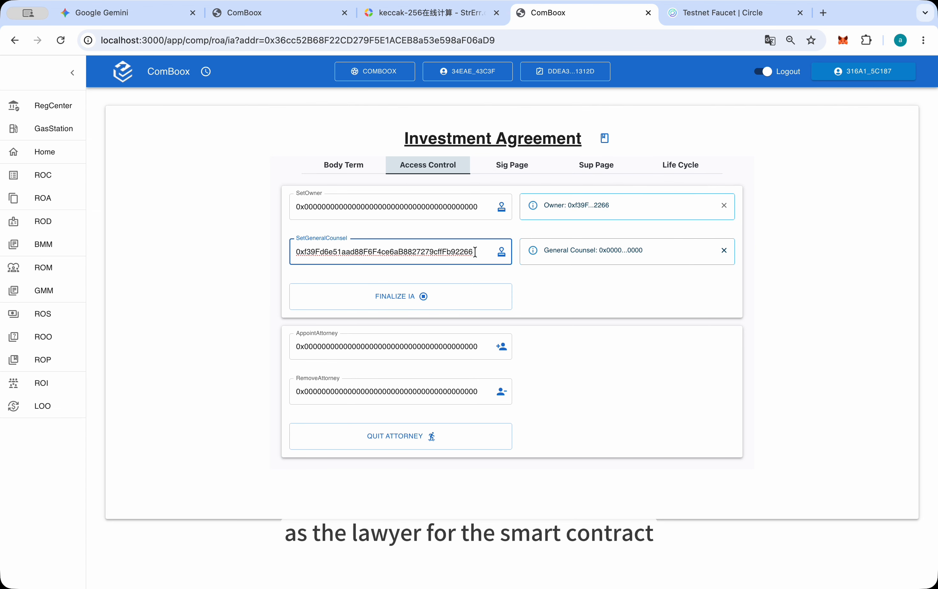
click(477, 268)
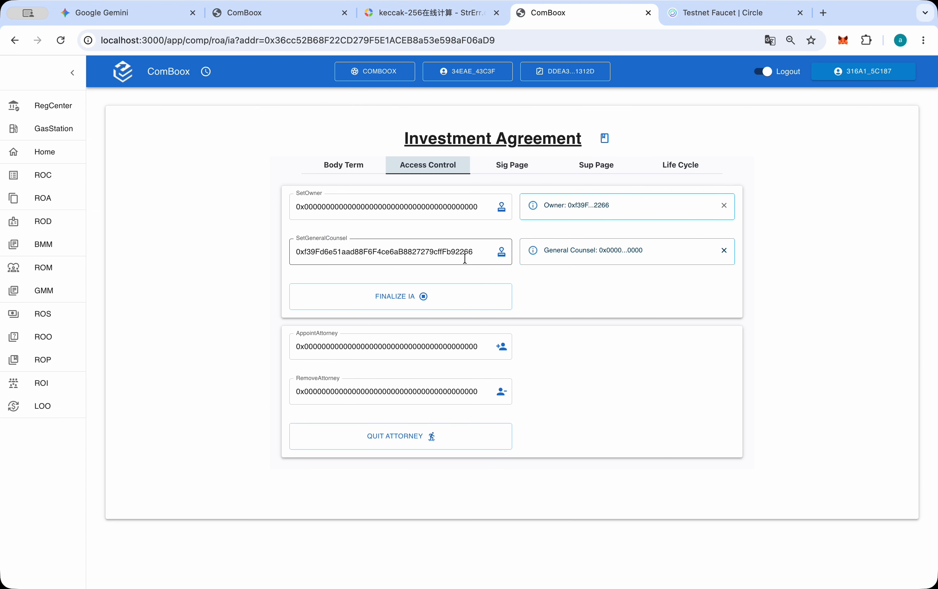
click(503, 252)
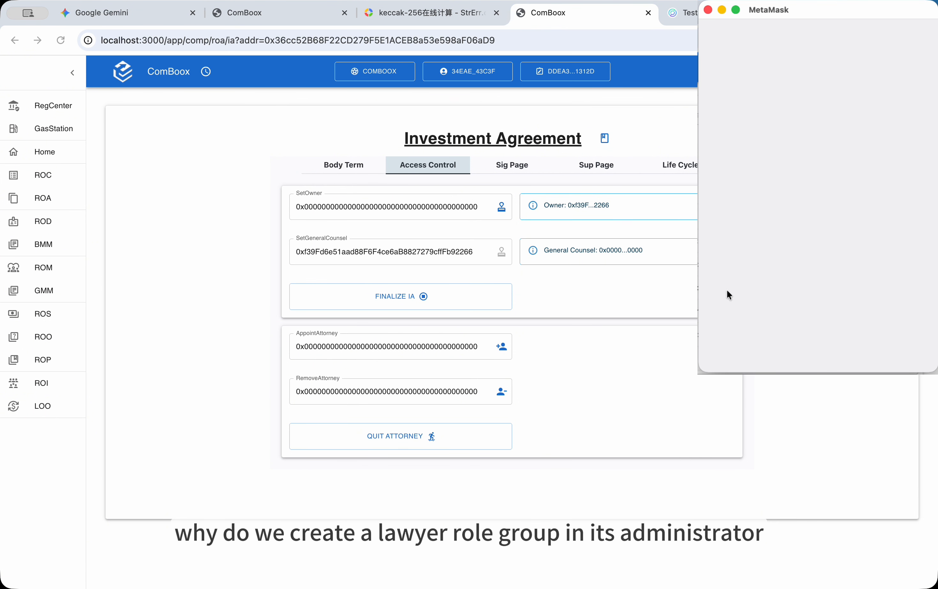
click(874, 346)
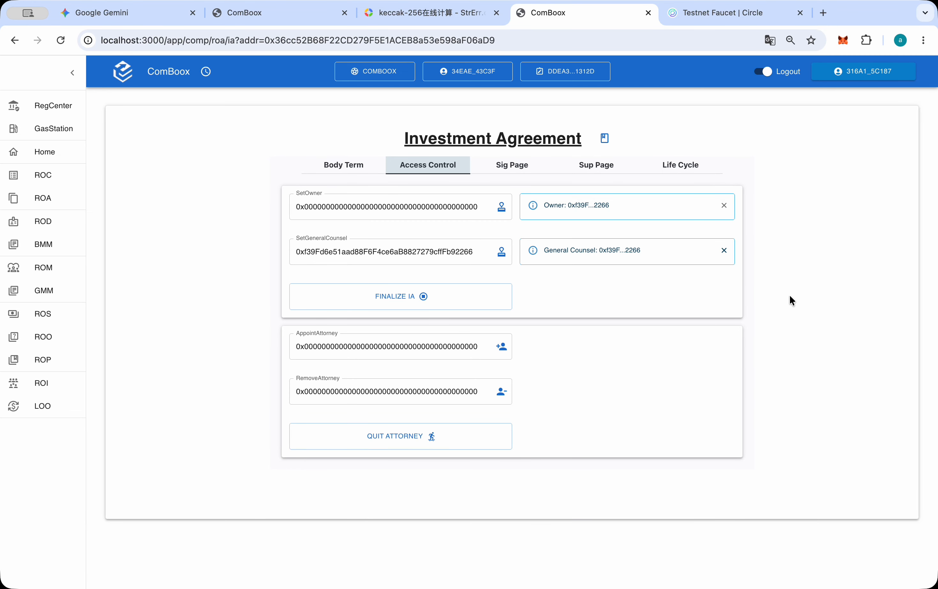
Start a deal in the agreement's body terms with type ShareTransfer(External) and share certificate number 1
click(353, 167)
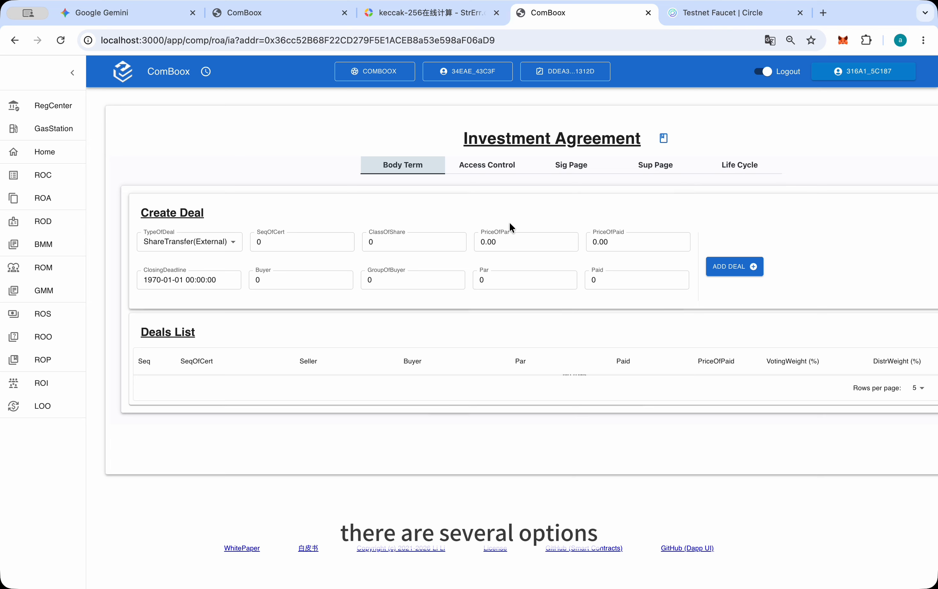
click(239, 243)
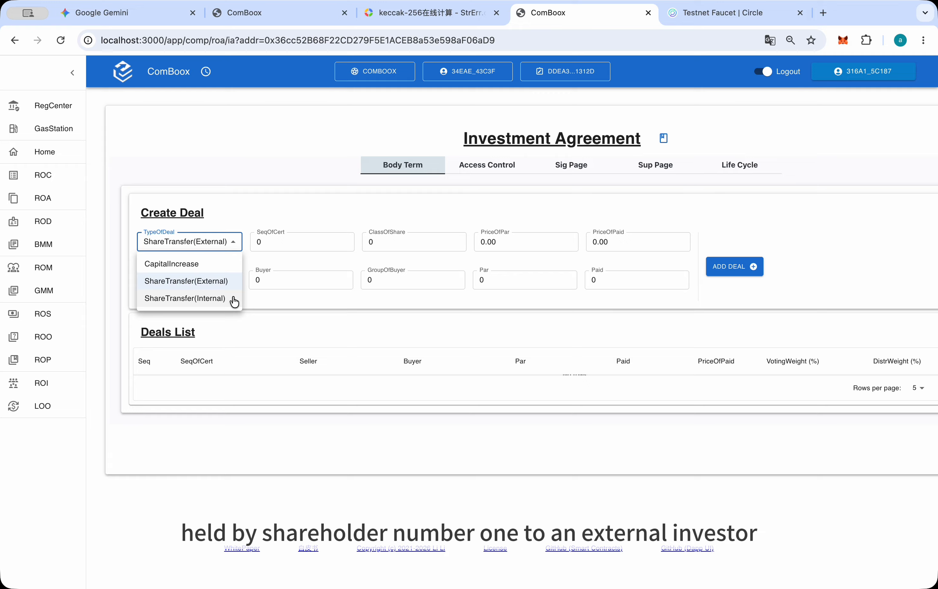
click(264, 245)
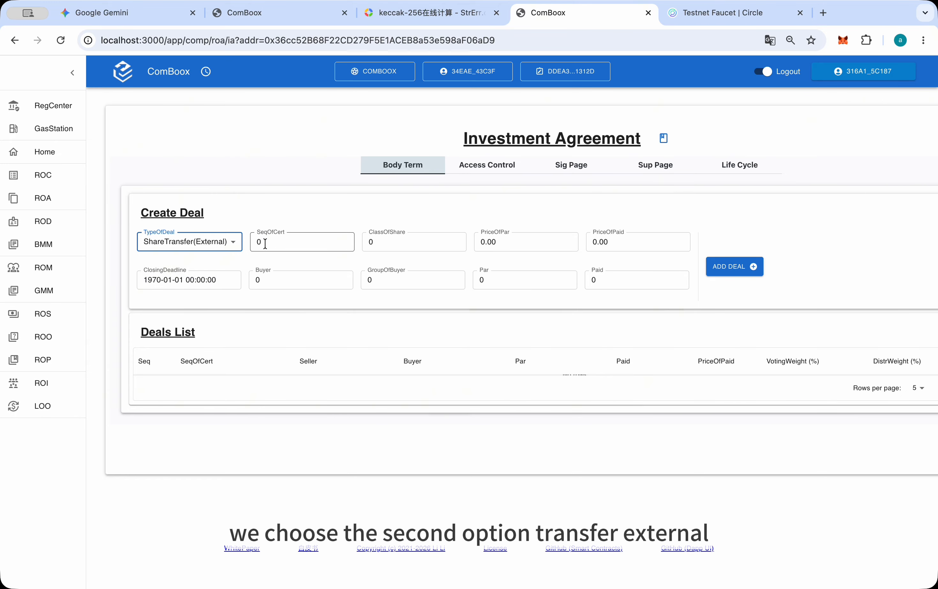
double_click(265, 244)
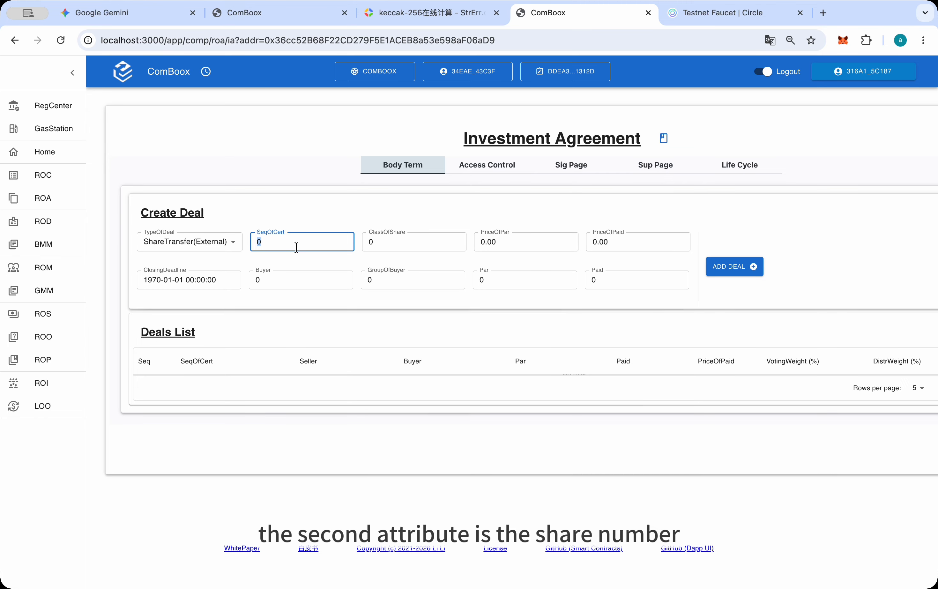
text(1)
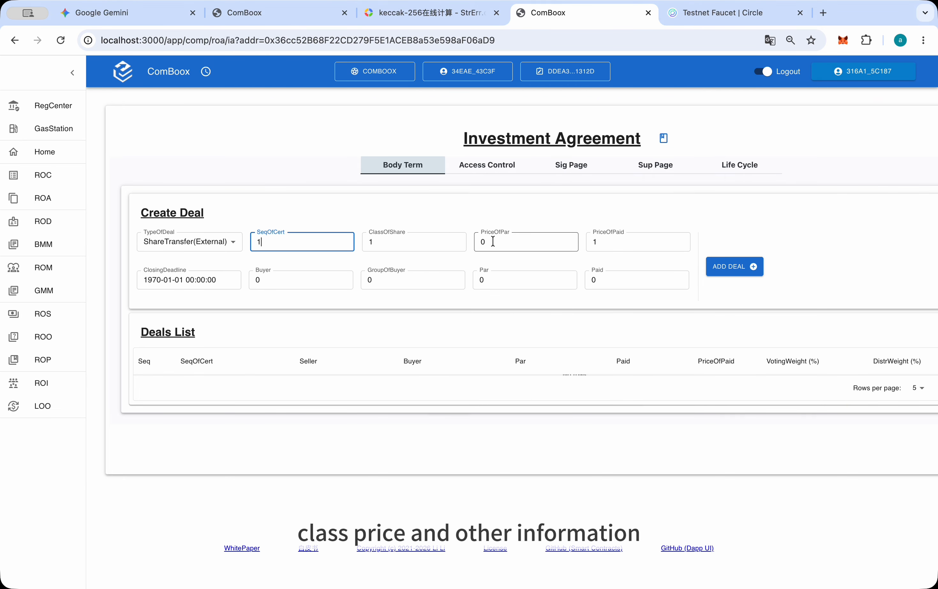
Set the deal's PriceOfPar and PriceOfPaid to 1.5 each
drag(479, 242, 490, 243)
text(1.)
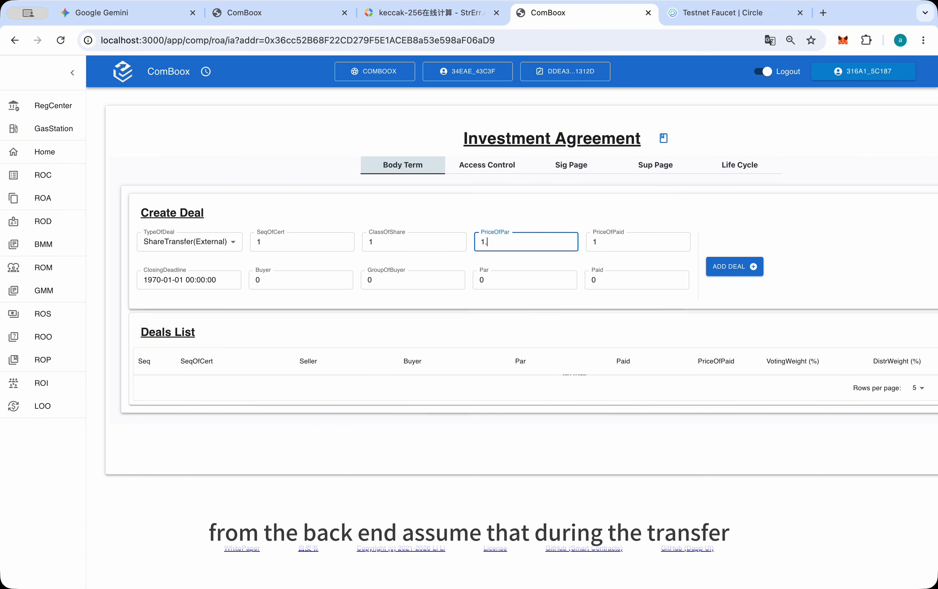
text(5)
click(605, 248)
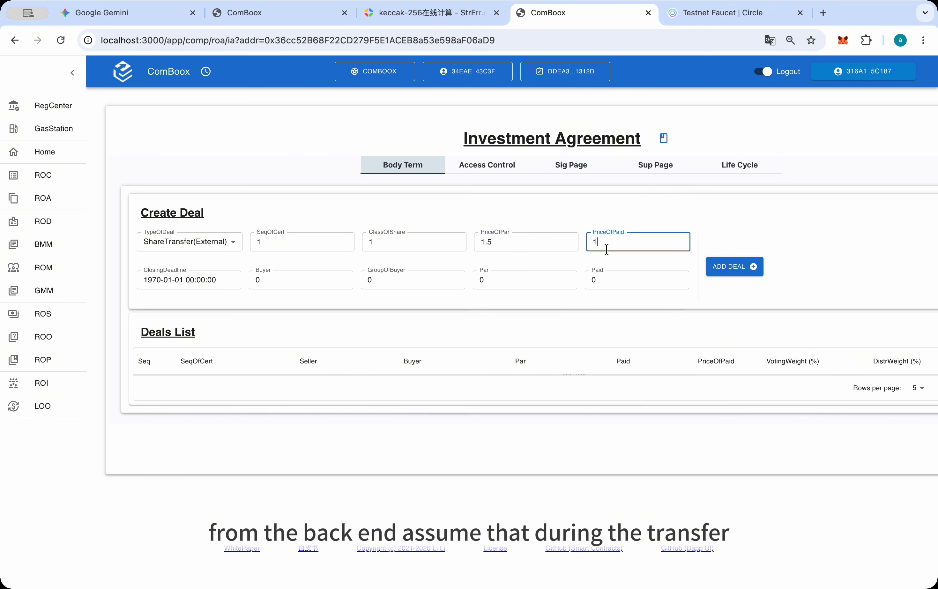
text(1.5)
click(676, 211)
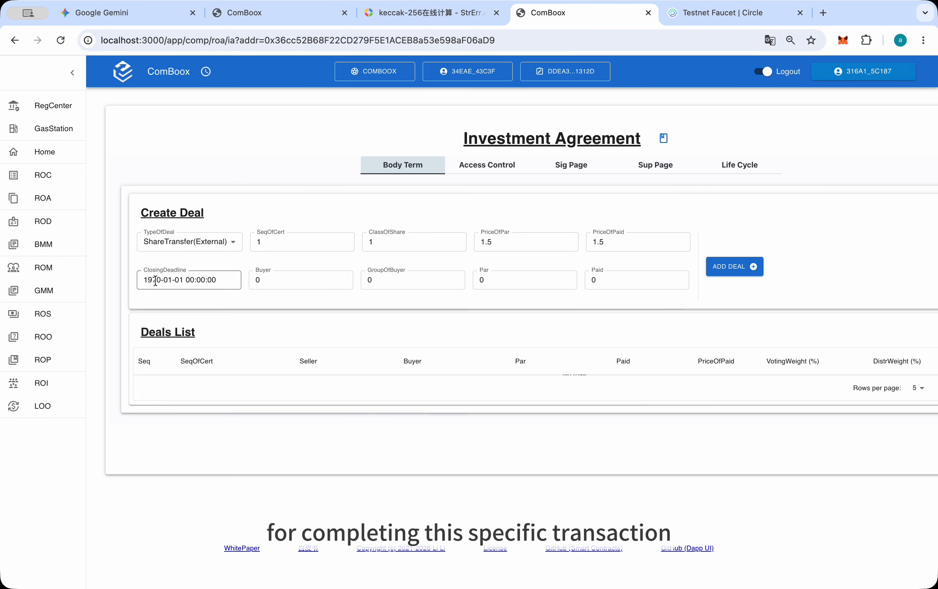
click(205, 72)
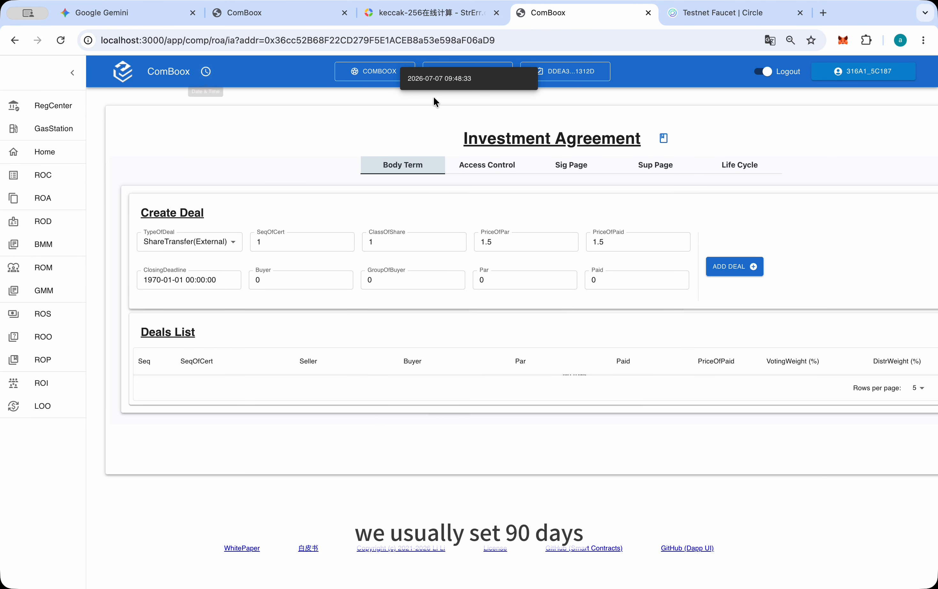
click(153, 286)
click(154, 281)
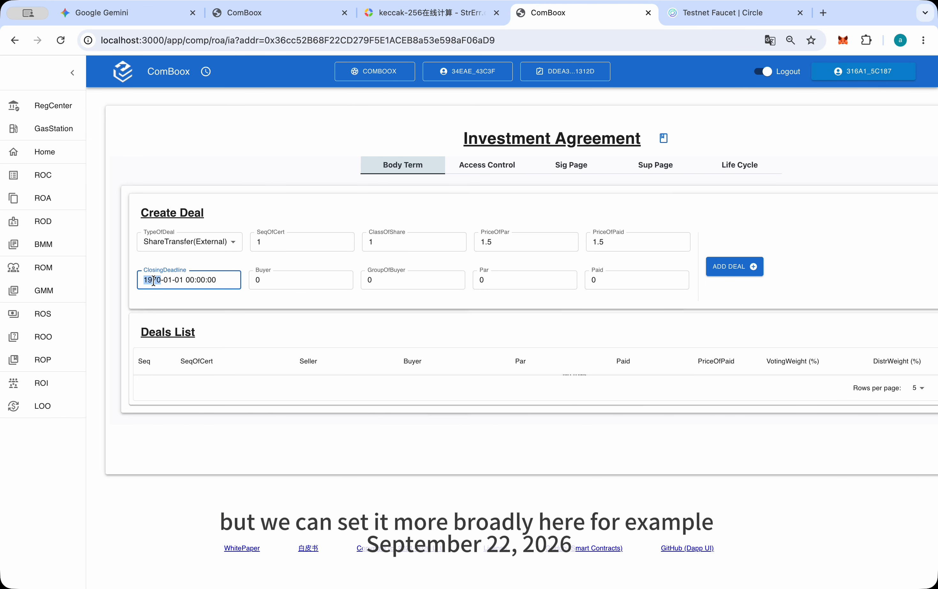
text(2026-09-22 )
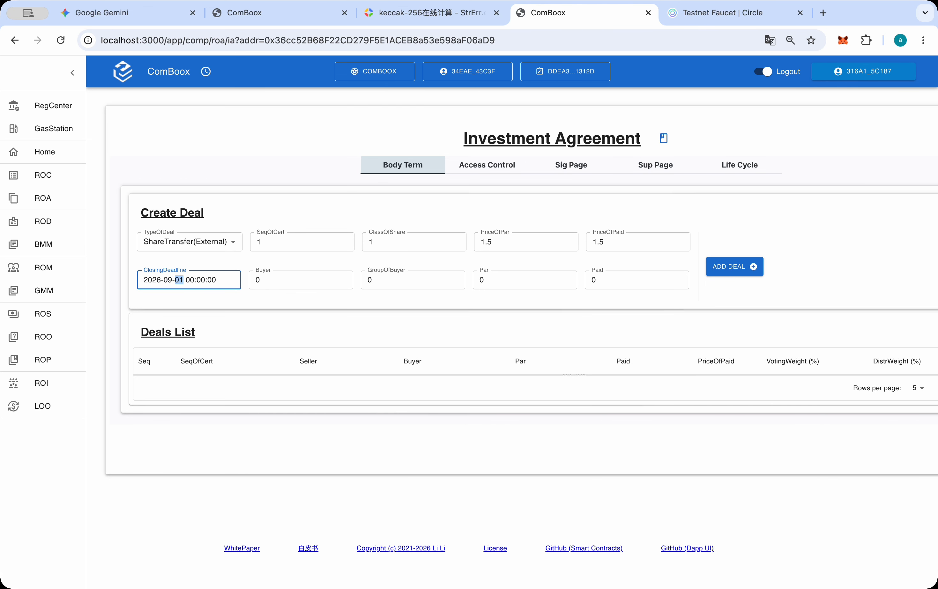
text(08)
Fill in the external investor's user number as both the Buyer and the GroupOfBuyer of the deal
click(263, 279)
text(18)
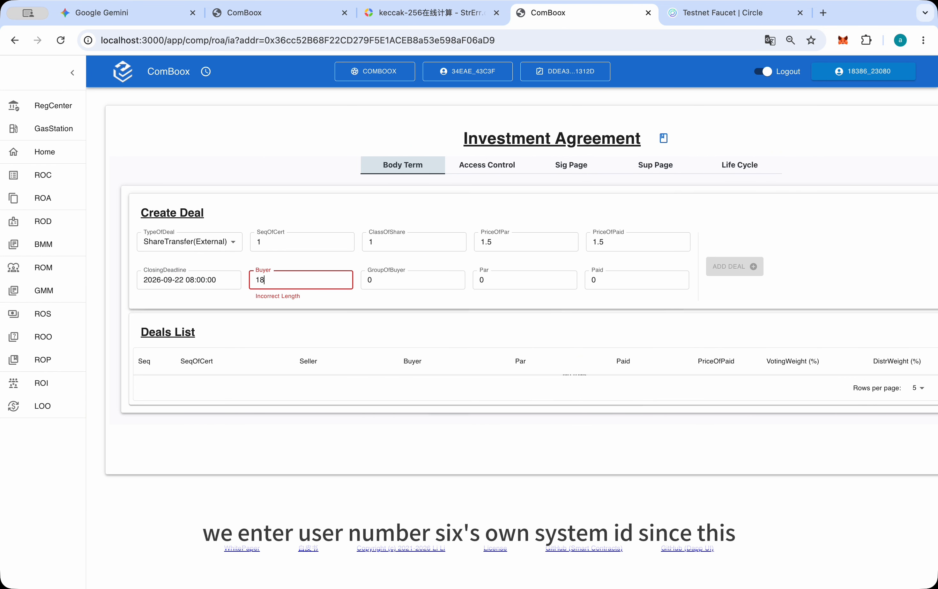
text(38623080)
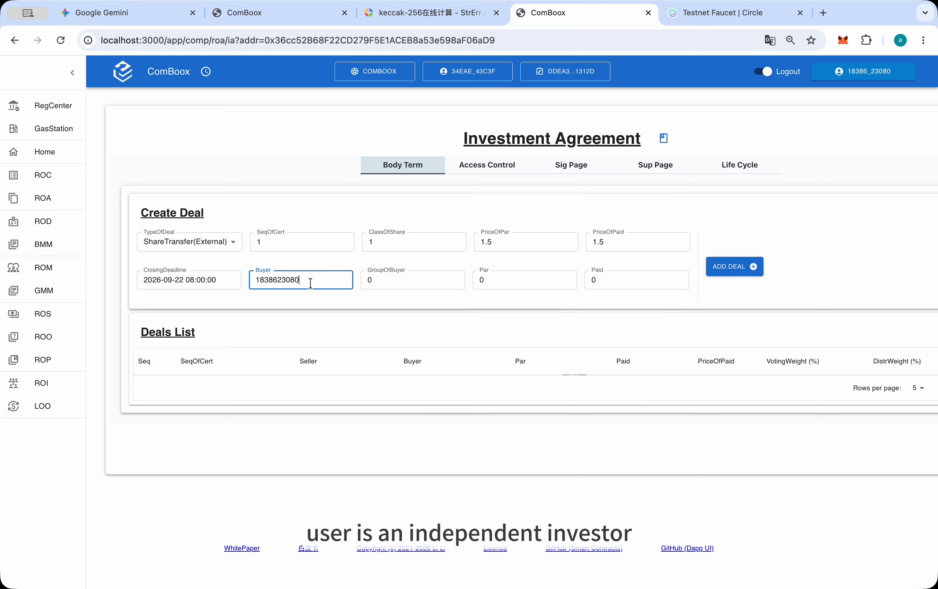
drag(249, 283, 326, 280)
key(ctrl+c)
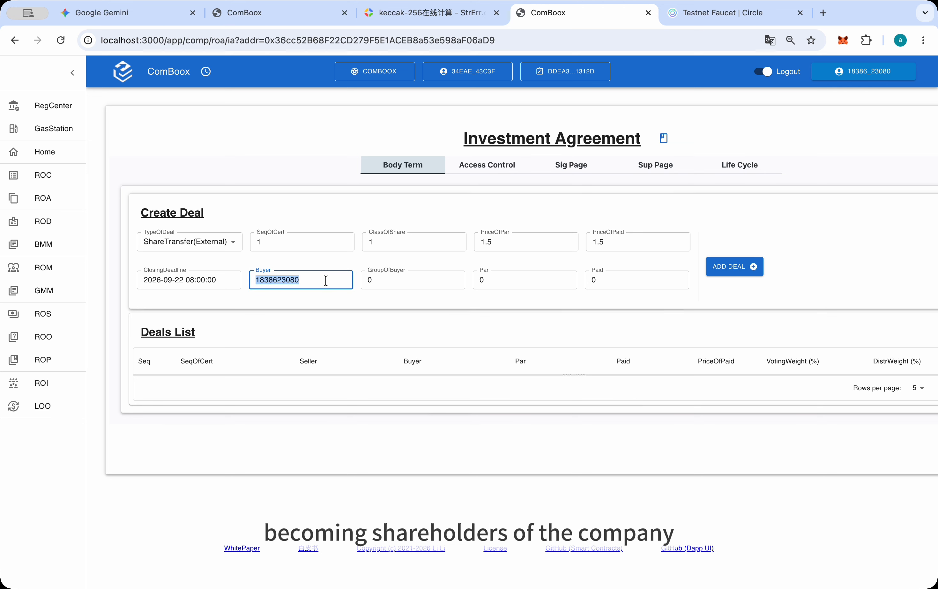
click(388, 283)
key(BackSpace)
key(ctrl+v)
click(366, 301)
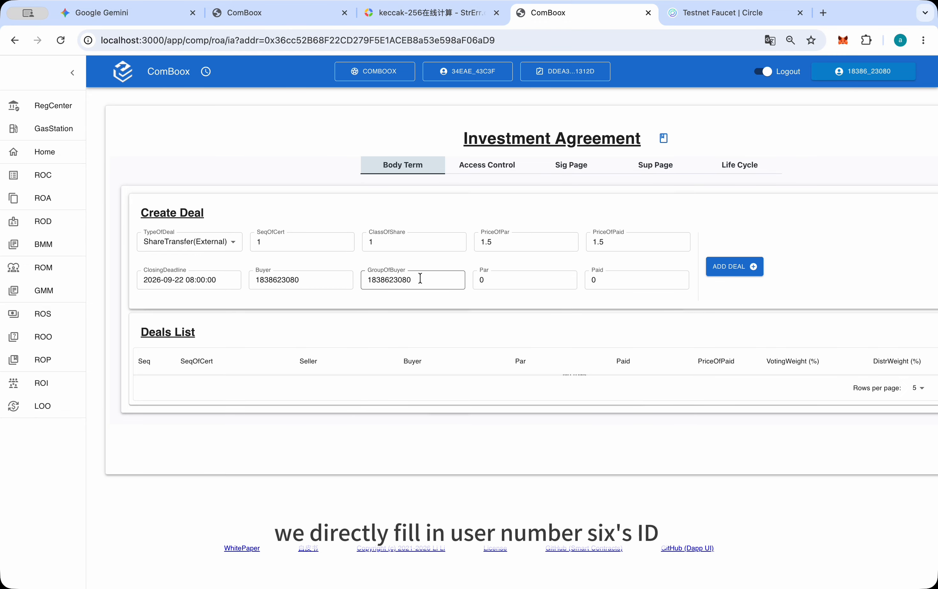
Set the deal's Par and Paid amounts to 1000 each
click(480, 279)
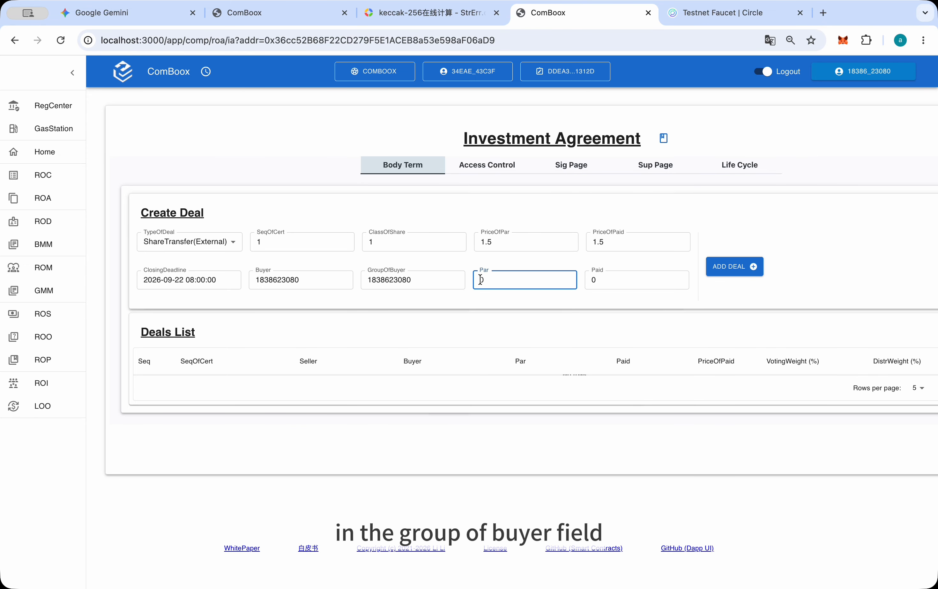
text(1000)
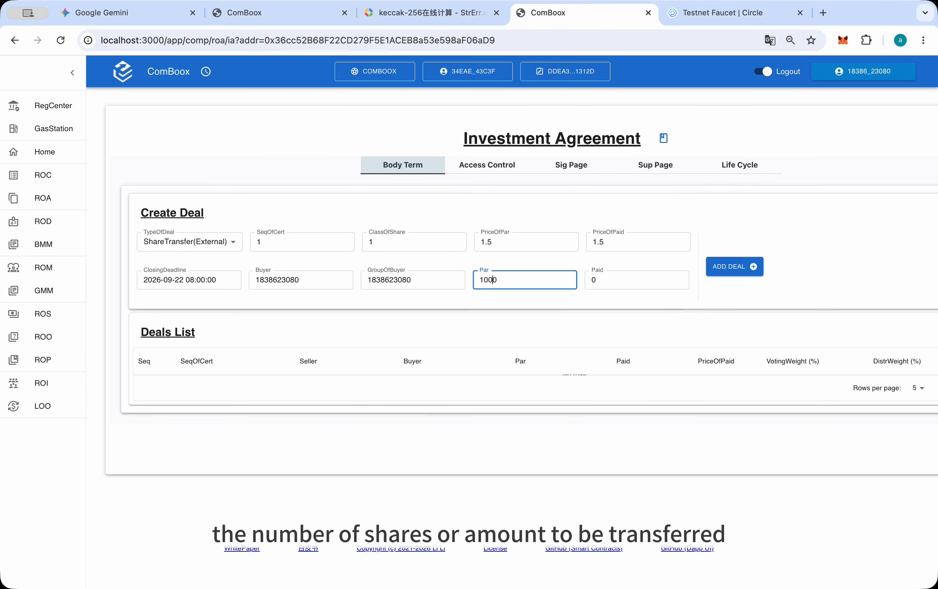
click(592, 279)
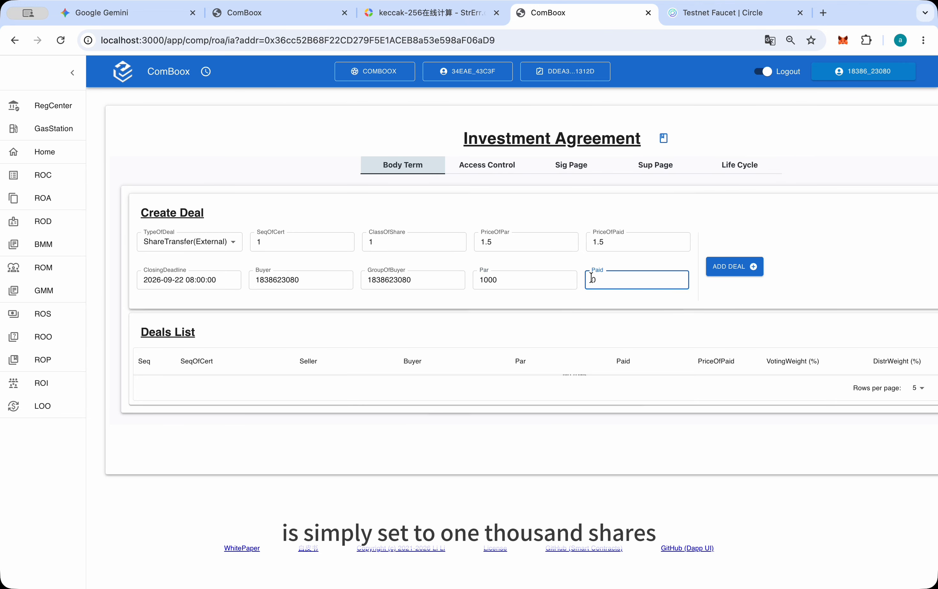
text(1000)
click(616, 300)
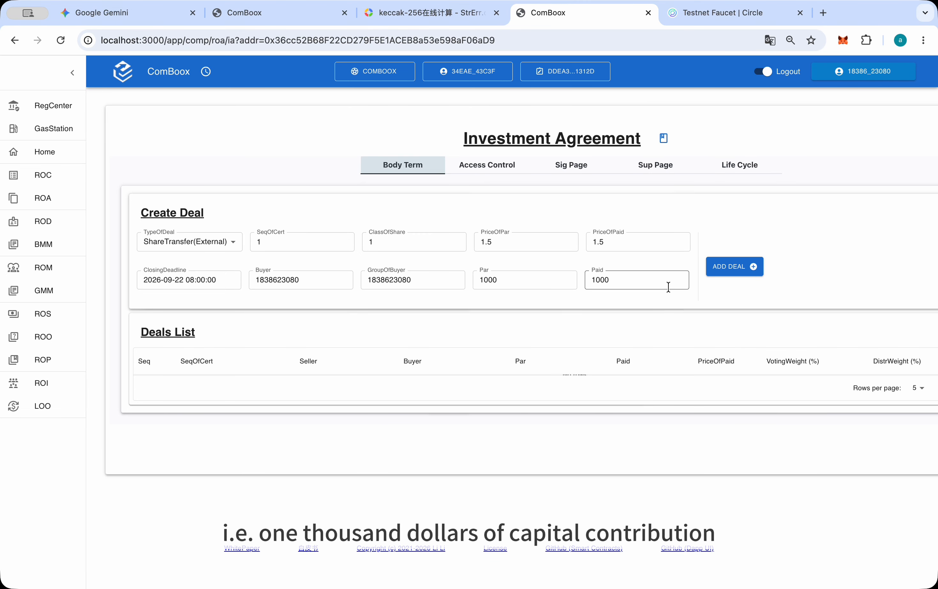
Add the deal to the agreement with wallet approval and review its order details
click(731, 266)
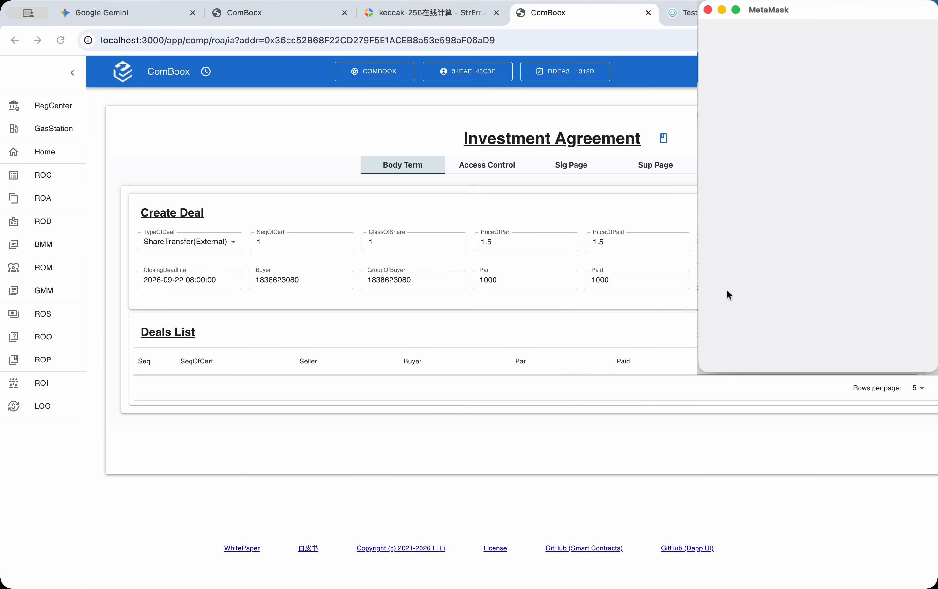
click(846, 347)
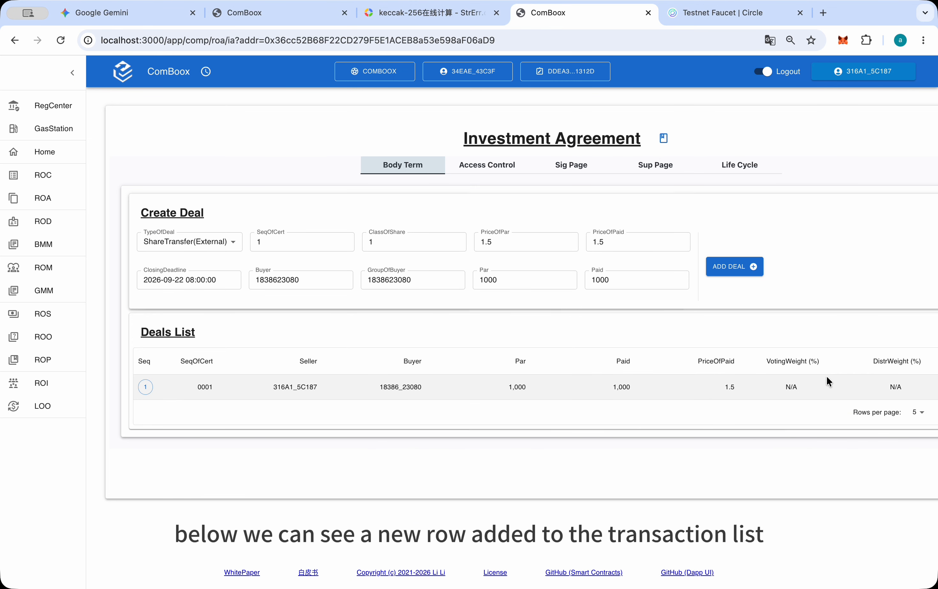
click(292, 387)
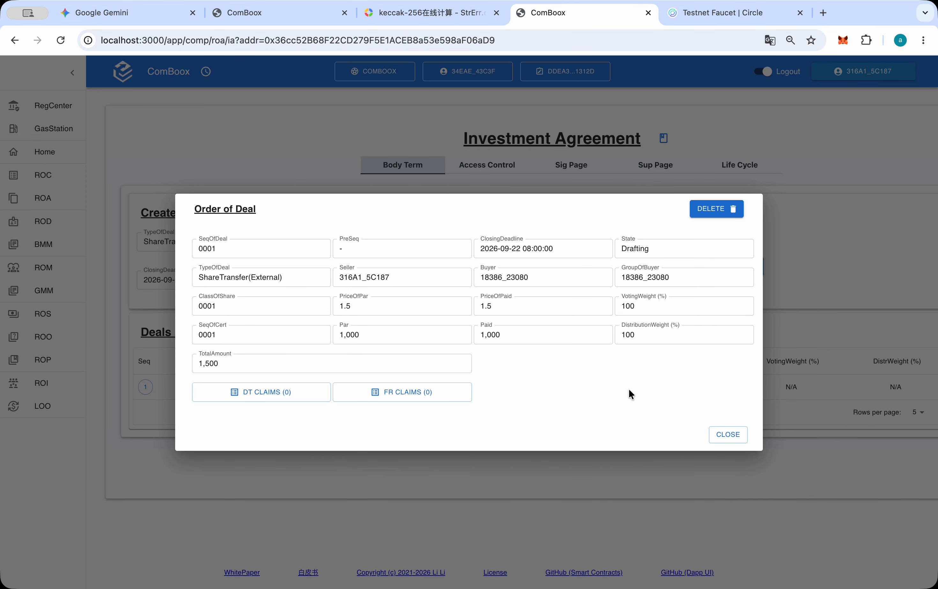
click(730, 437)
Set the signature page to 1 signing day and 90 closing days, updating it with wallet approval
click(565, 172)
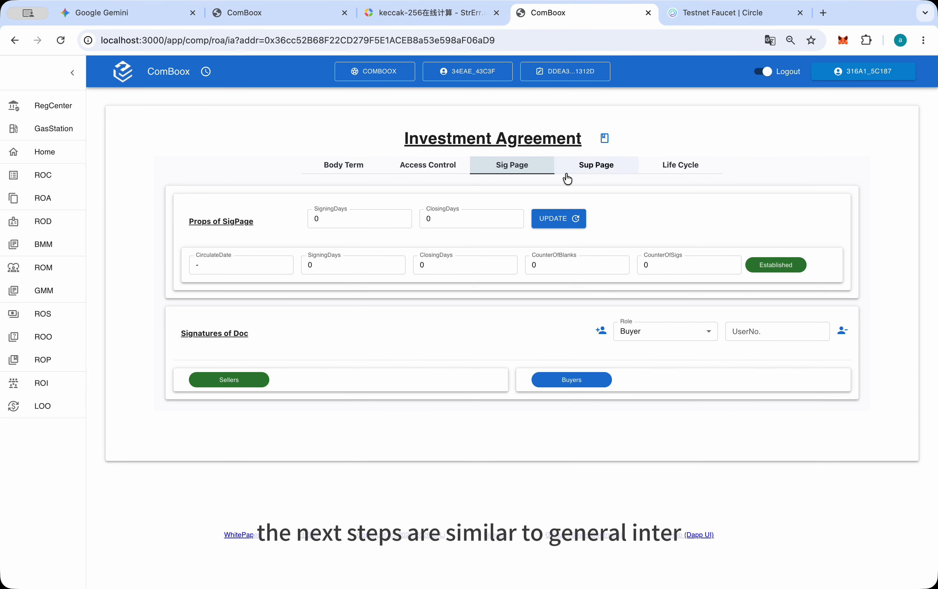
click(332, 219)
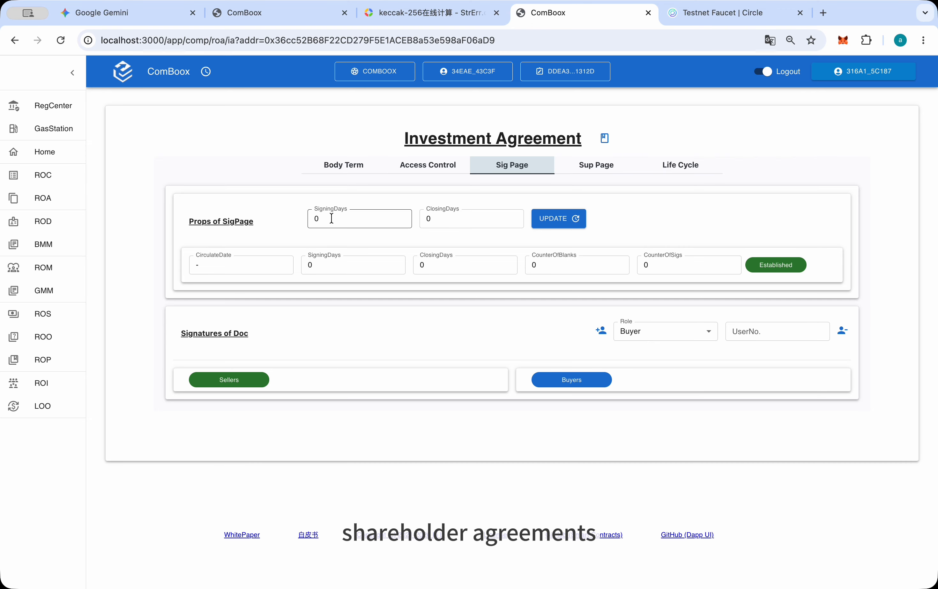
key(BackSpace)
text(1)
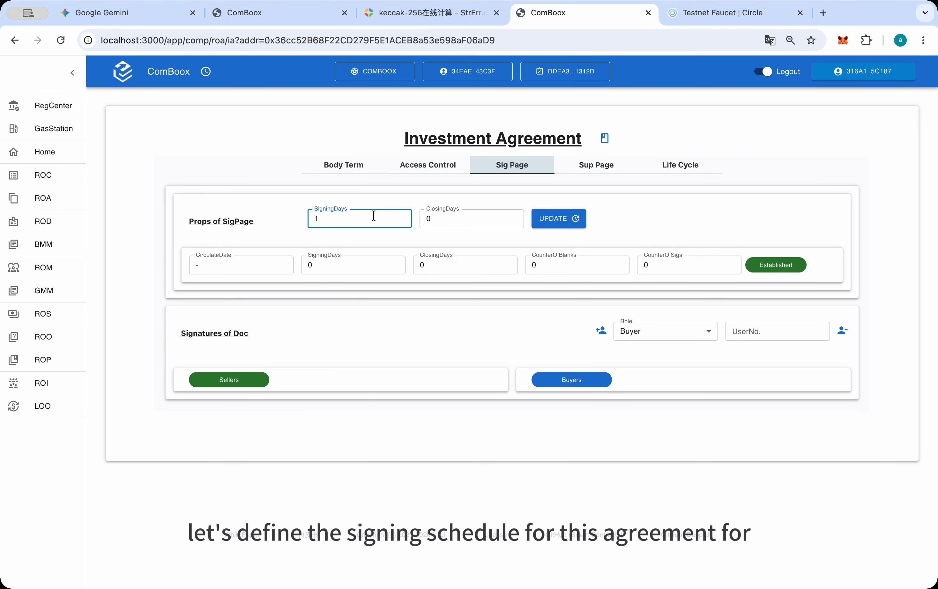
click(437, 219)
key(BackSpace)
text(90)
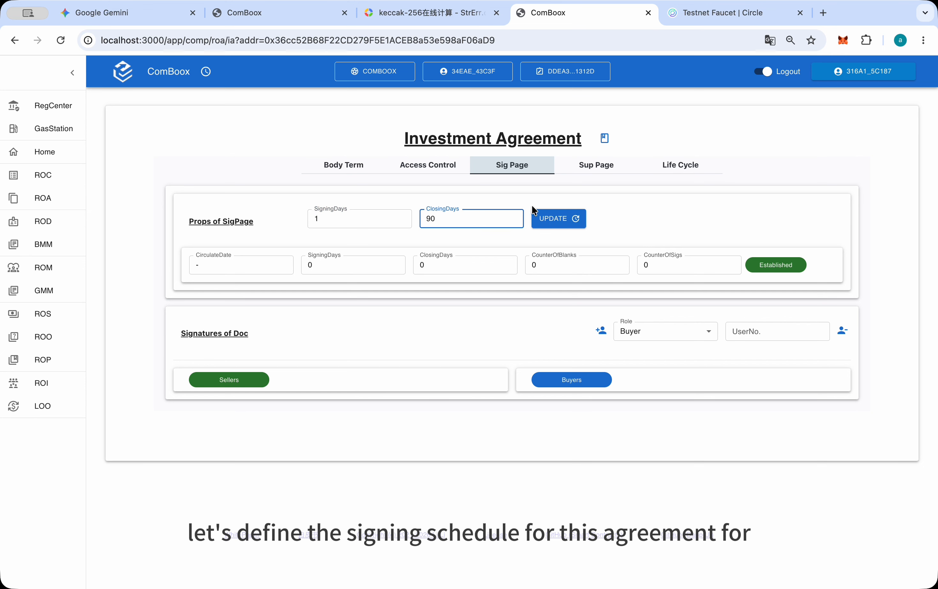
click(572, 221)
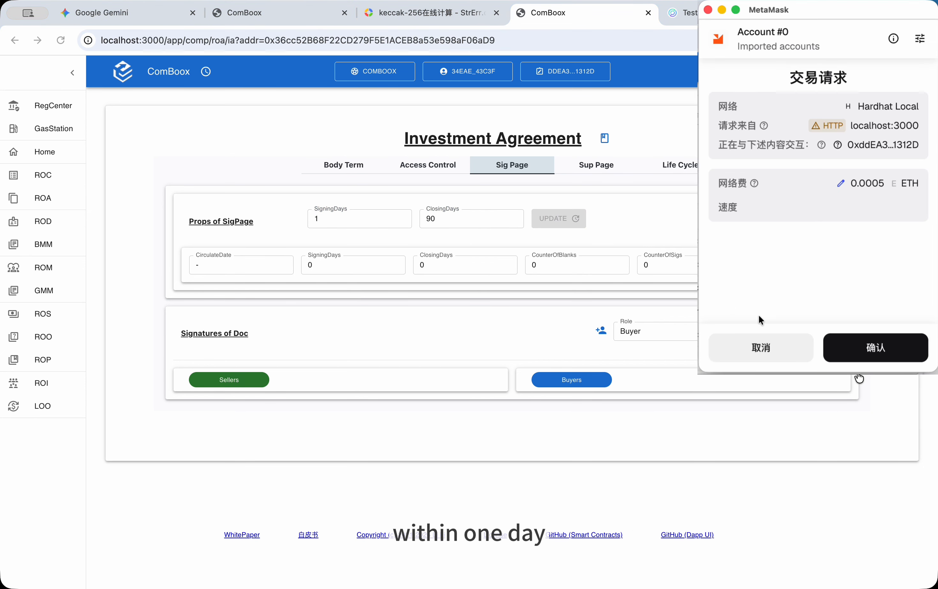
click(860, 350)
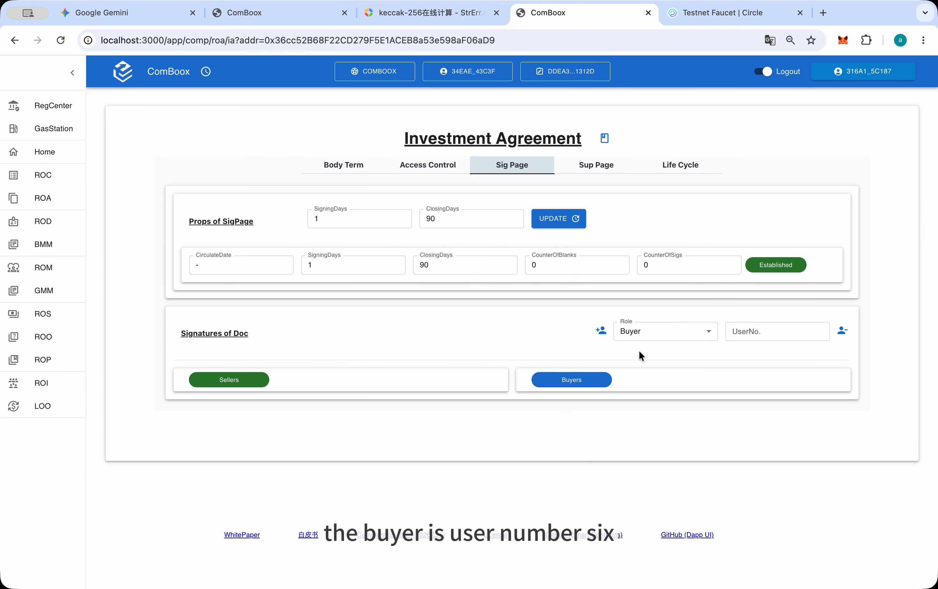
Add the external investor's user number to the signature page as Buyer and approve the wallet transaction
click(742, 332)
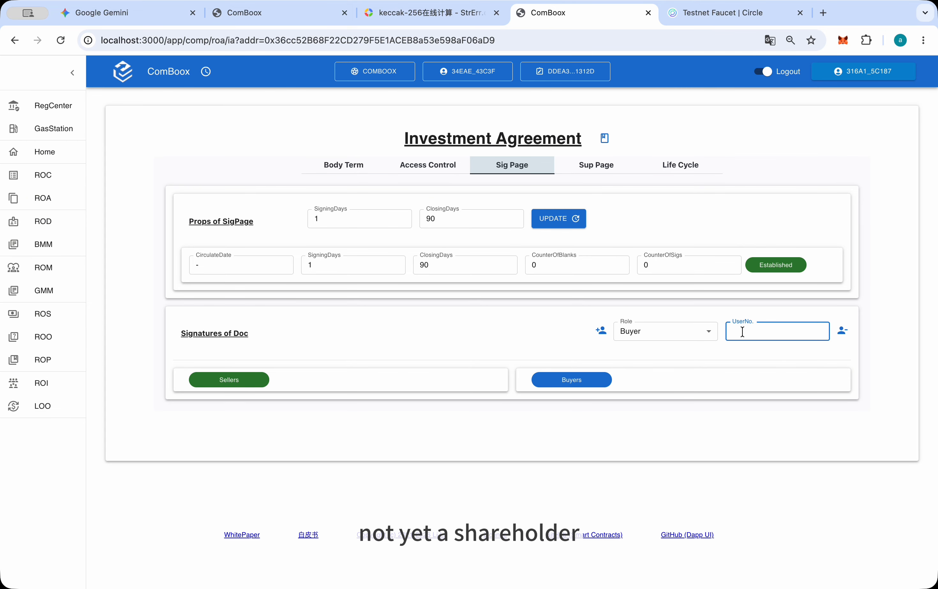
key(ctrl+v)
click(776, 353)
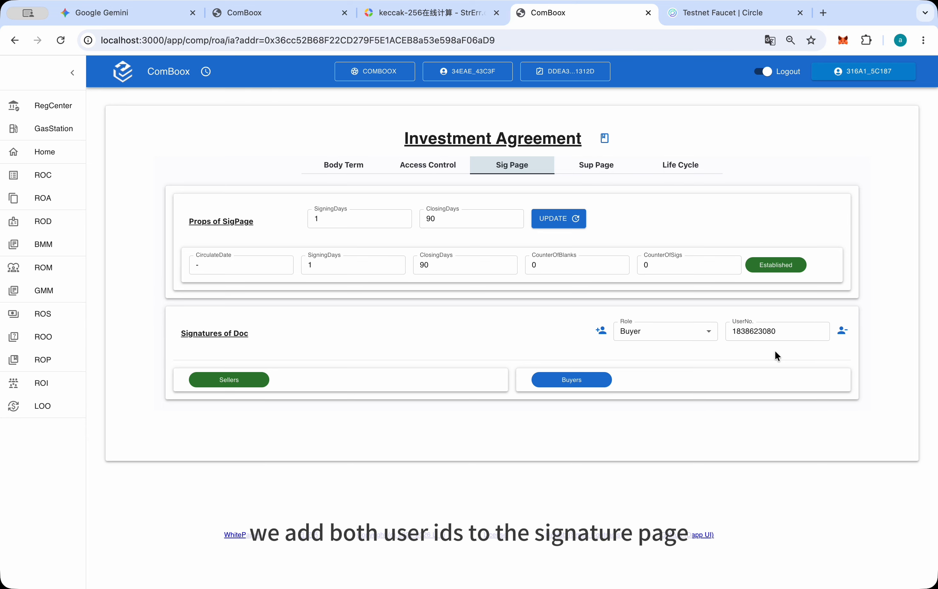
click(604, 332)
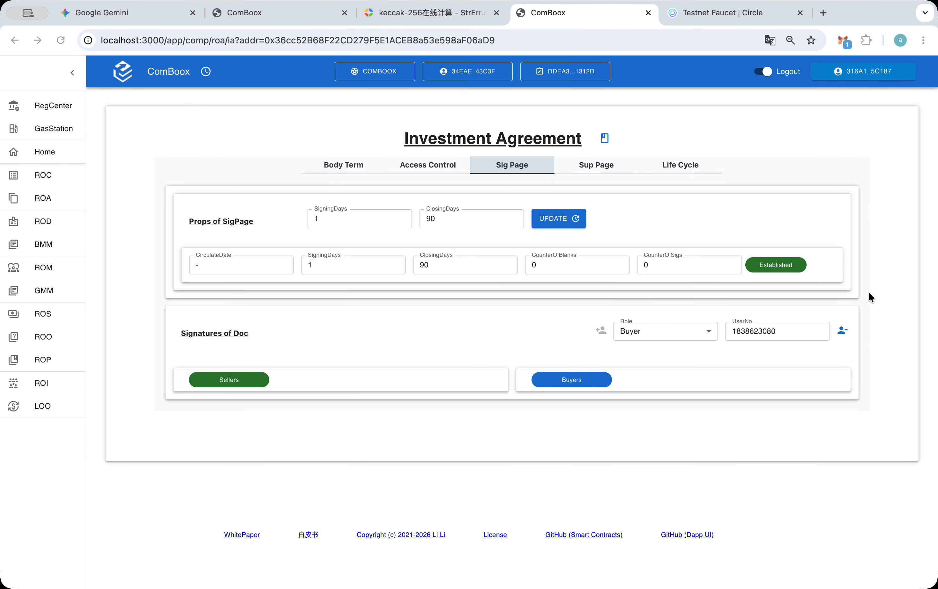
click(875, 346)
Add the selling shareholder's user number to the signature page with the Seller role and approve the wallet transaction
click(701, 331)
click(628, 368)
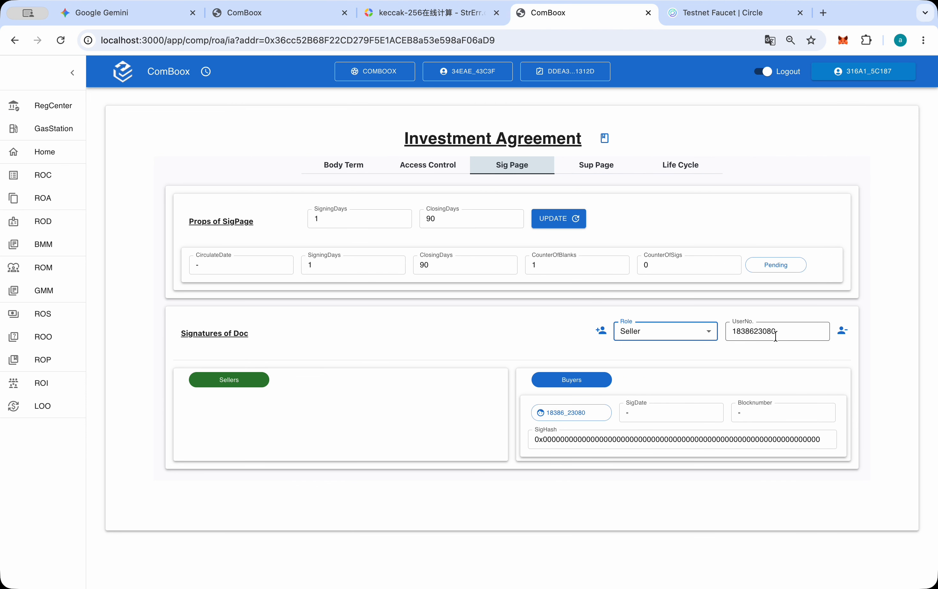
double_click(776, 336)
text(31)
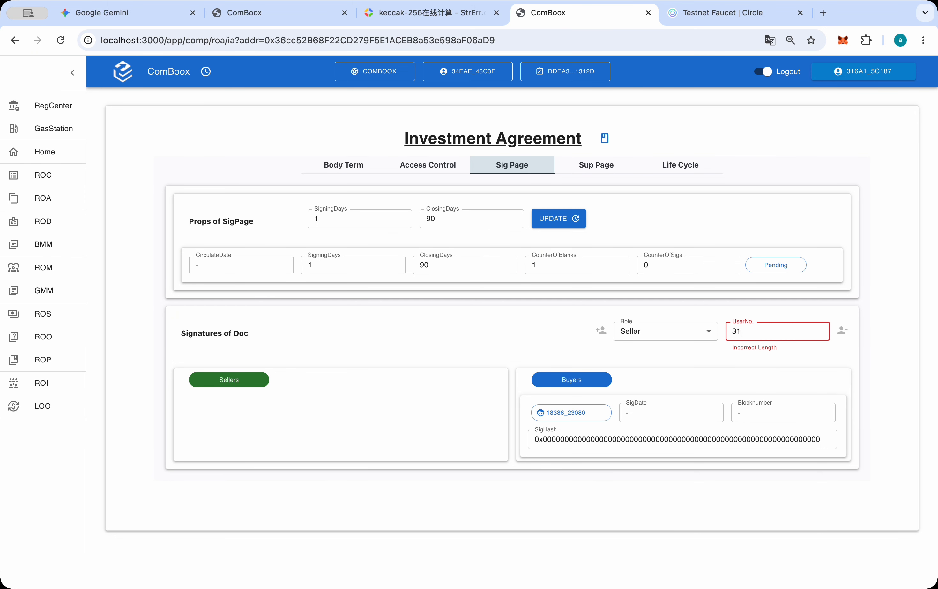
text(6a15c187)
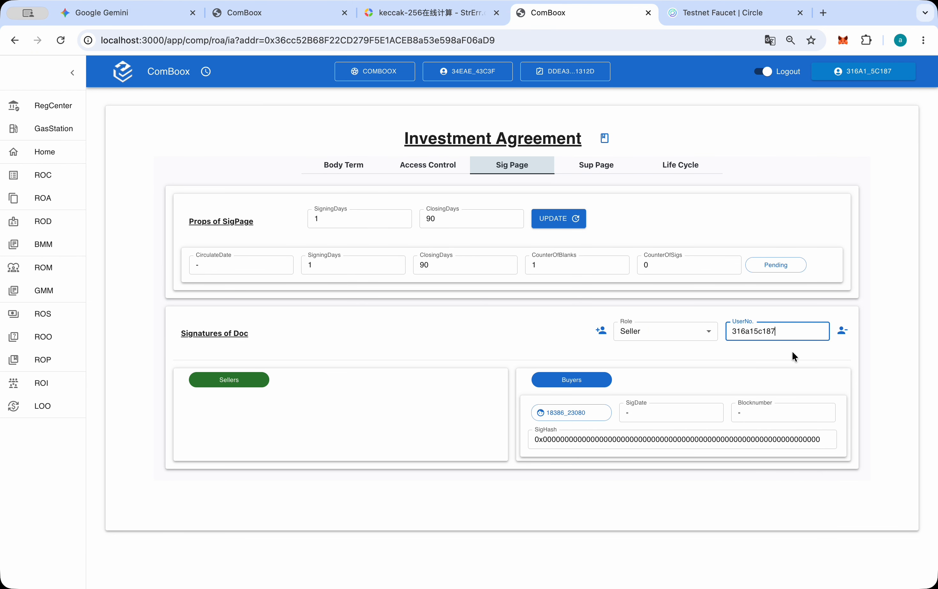
click(602, 332)
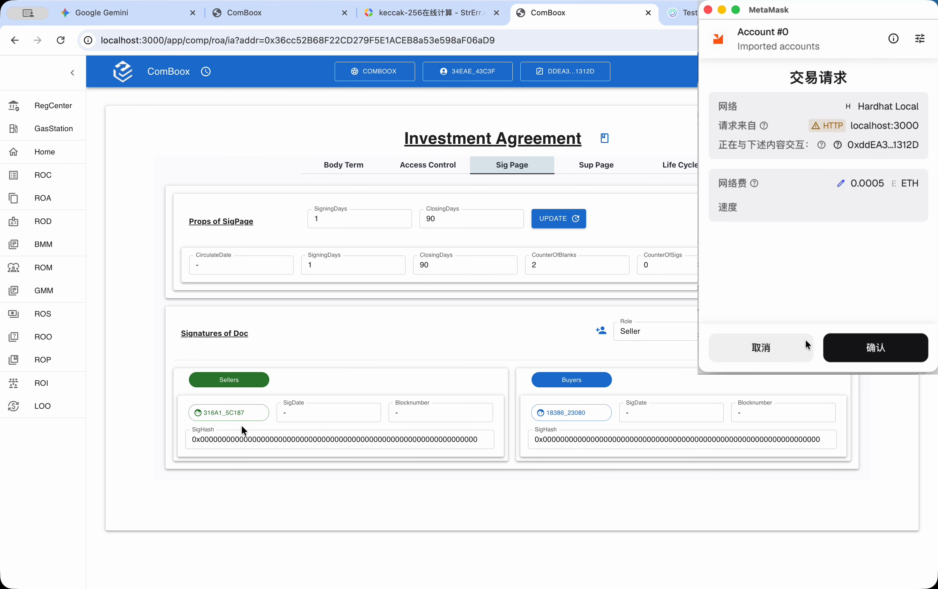
click(805, 338)
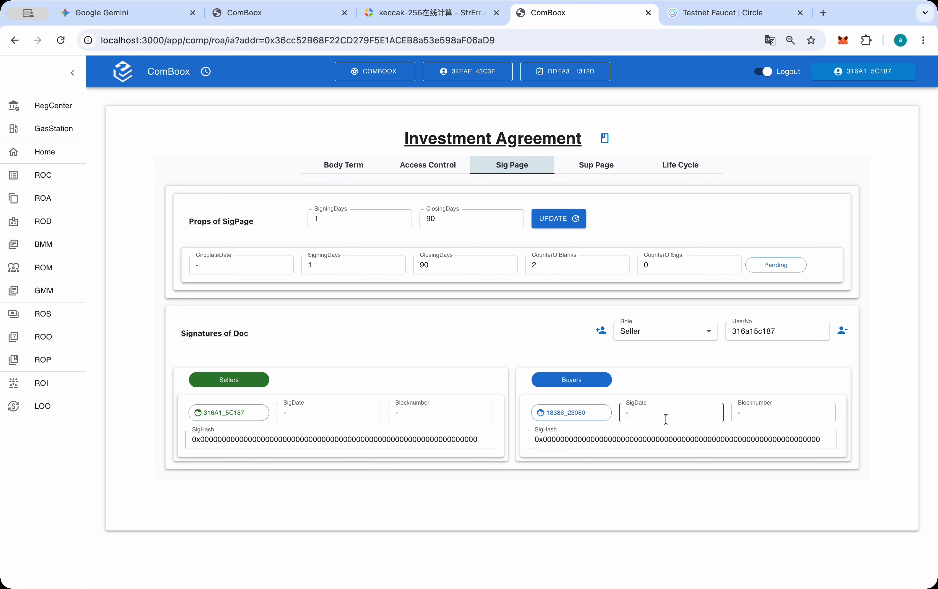
Finalize the investment agreement's terms in its life cycle and approve the wallet transaction
click(682, 164)
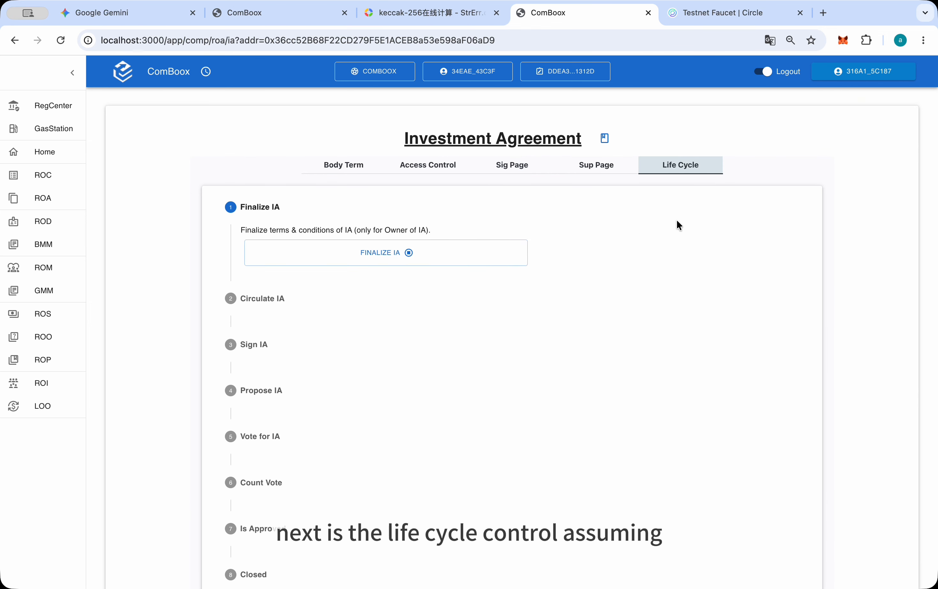
click(406, 262)
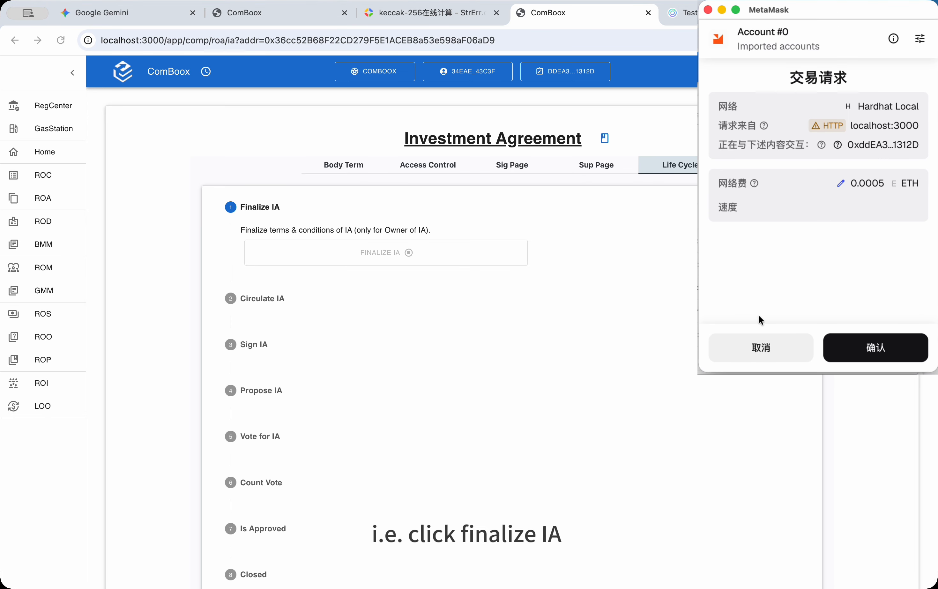
click(875, 347)
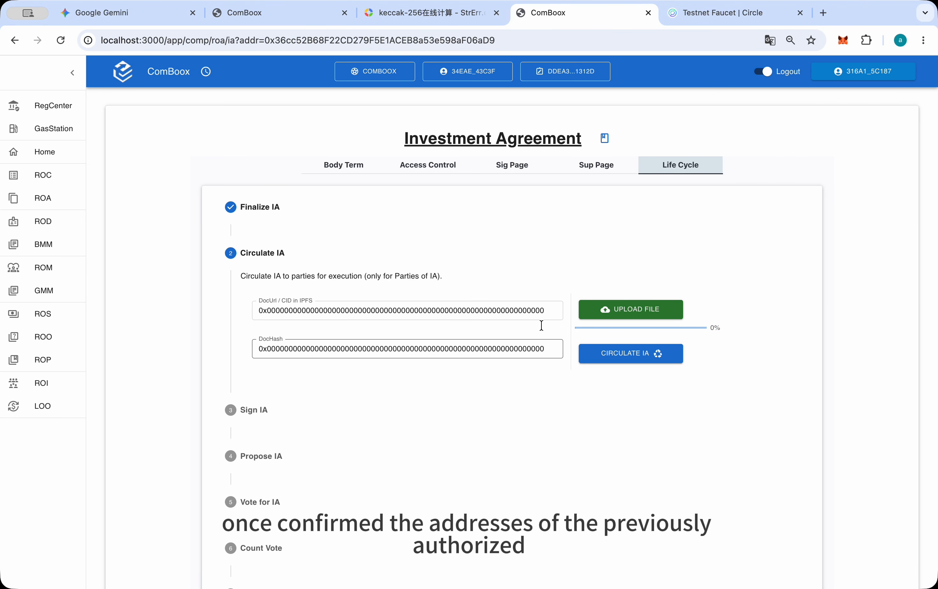
Check the agreement's Owner and General Counsel under access control, and reopen it from the Register of Agreements at its life cycle
click(444, 170)
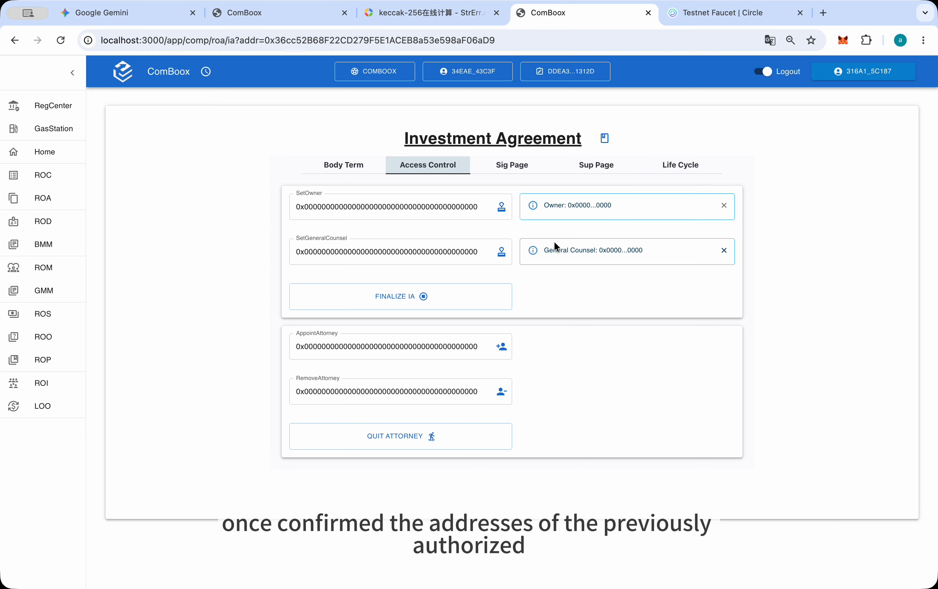
drag(622, 250, 656, 256)
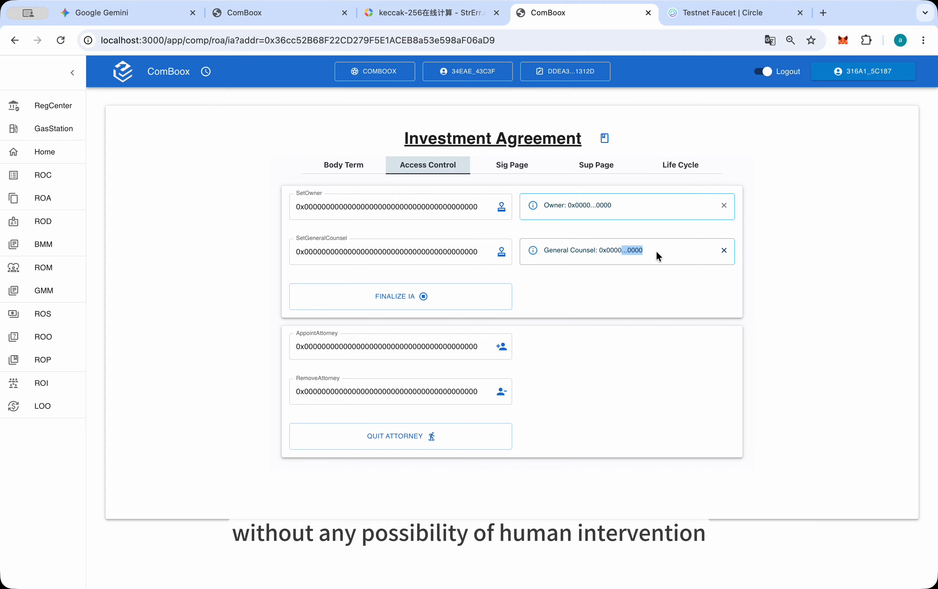
click(21, 199)
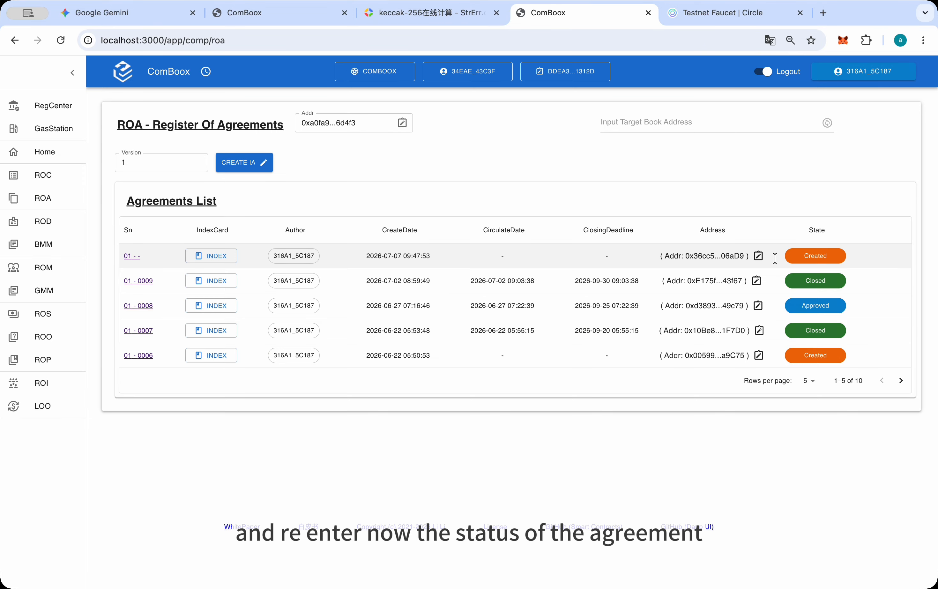
click(127, 256)
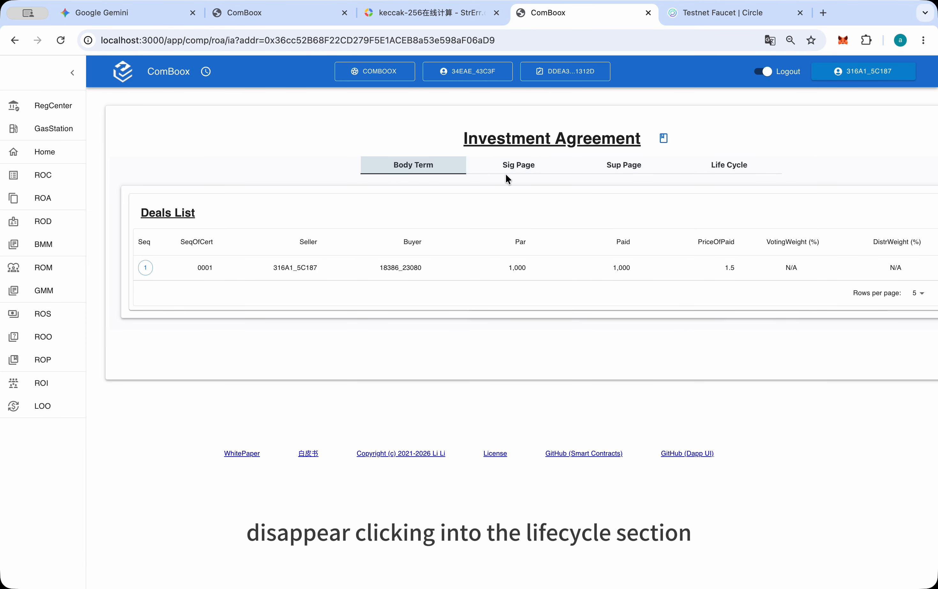
click(731, 166)
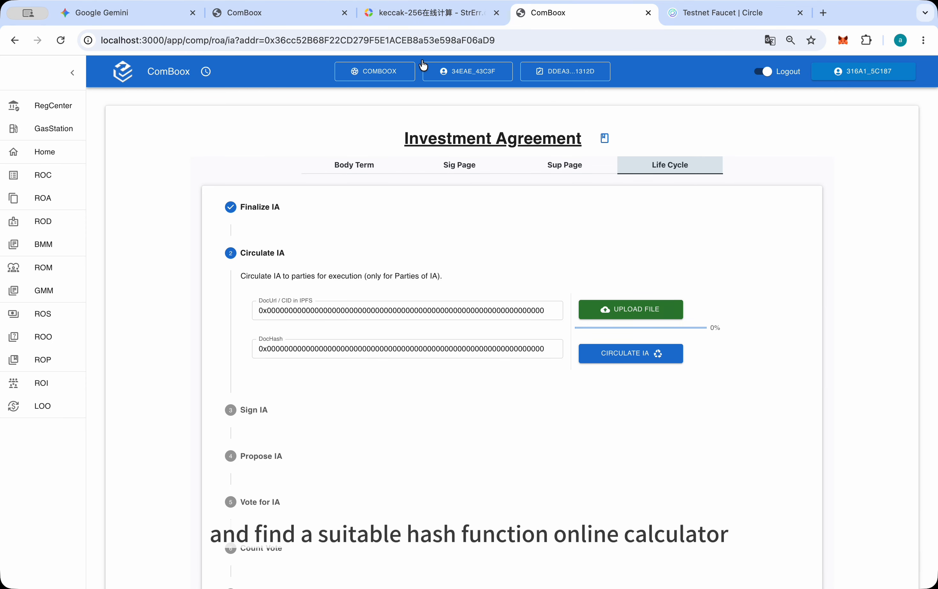
In the online keccak-256 calculator, replace the input text with "1号用户起草了一个投资协议" and copy its hash
click(397, 13)
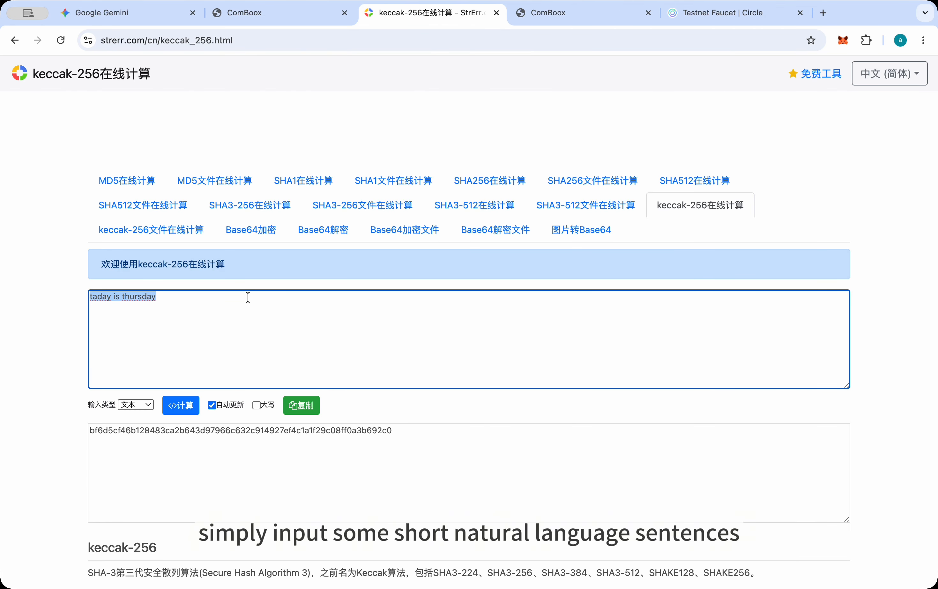
key(BackSpace)
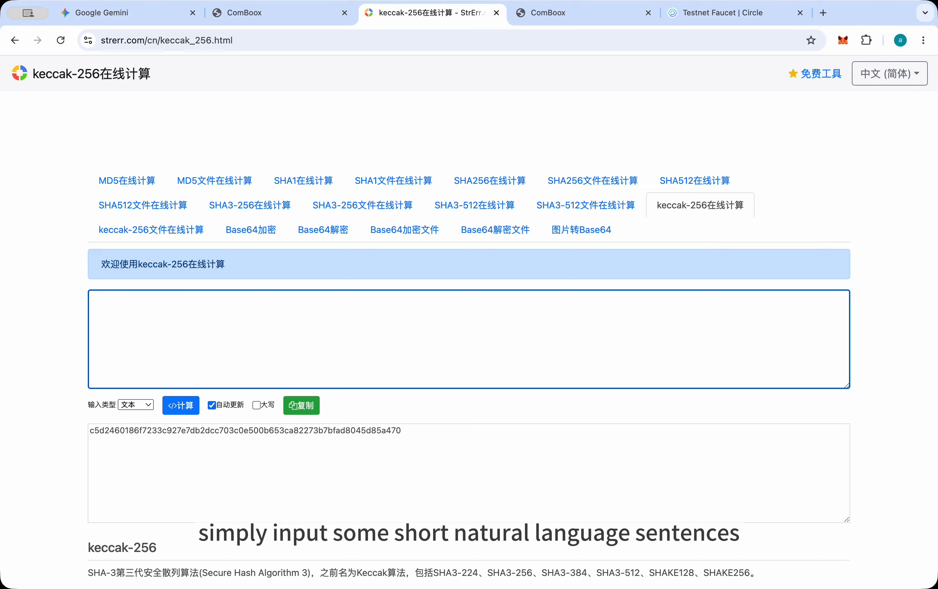
text(19)
key(BackSpace)
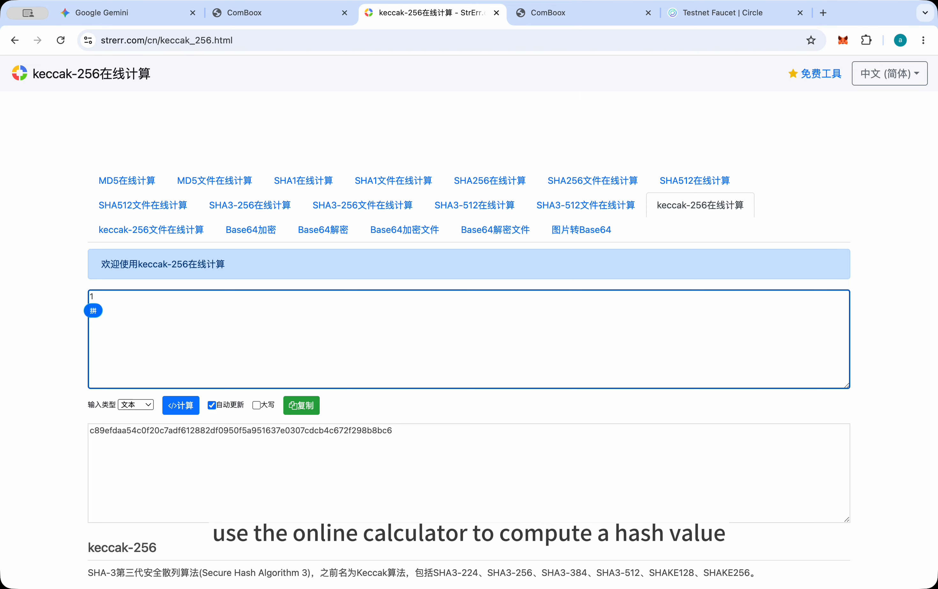
text(hao)
key(space)
text(yonghu)
key(space)
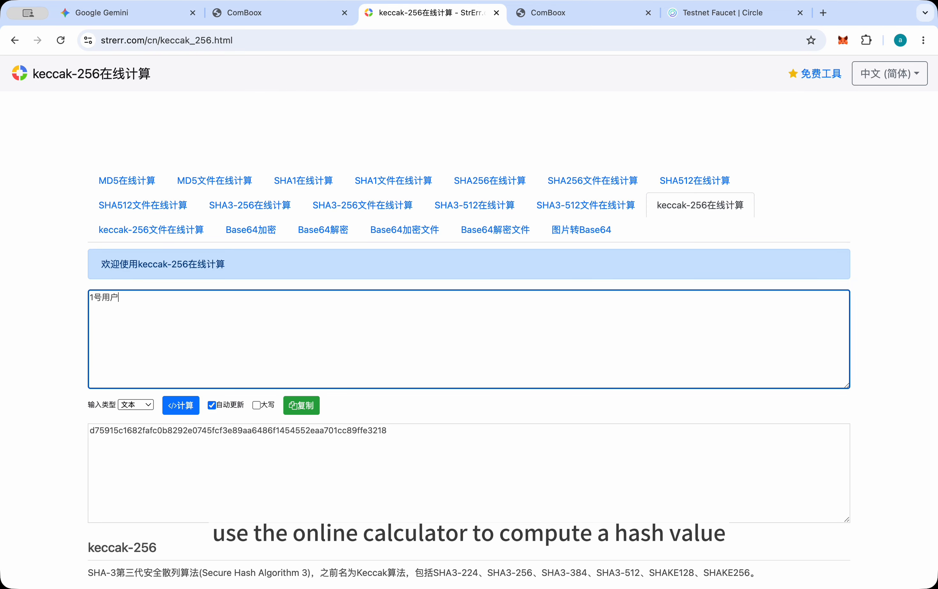
text(qicao)
key(space)
text(le)
key(space)
text(yige)
key(space)
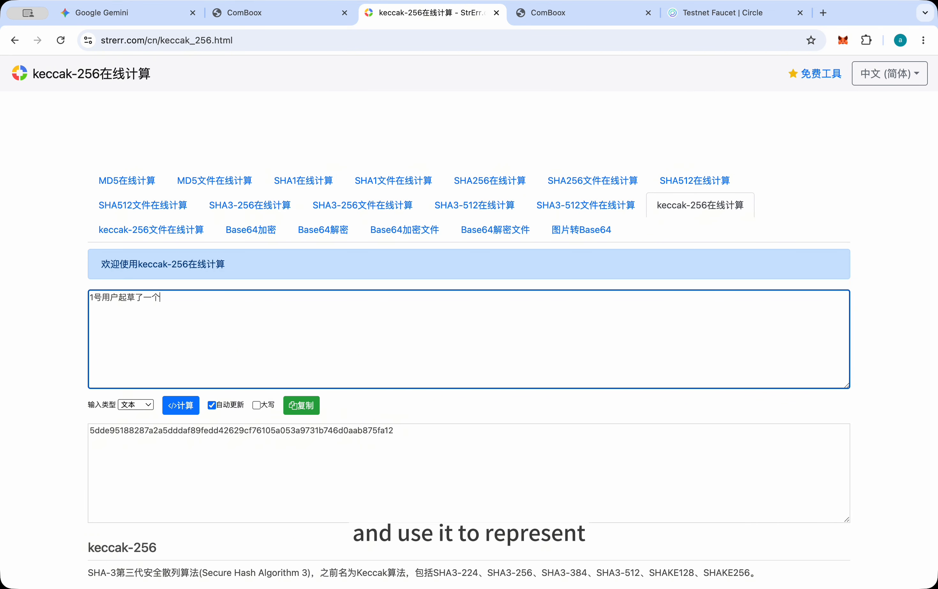
text(touzi)
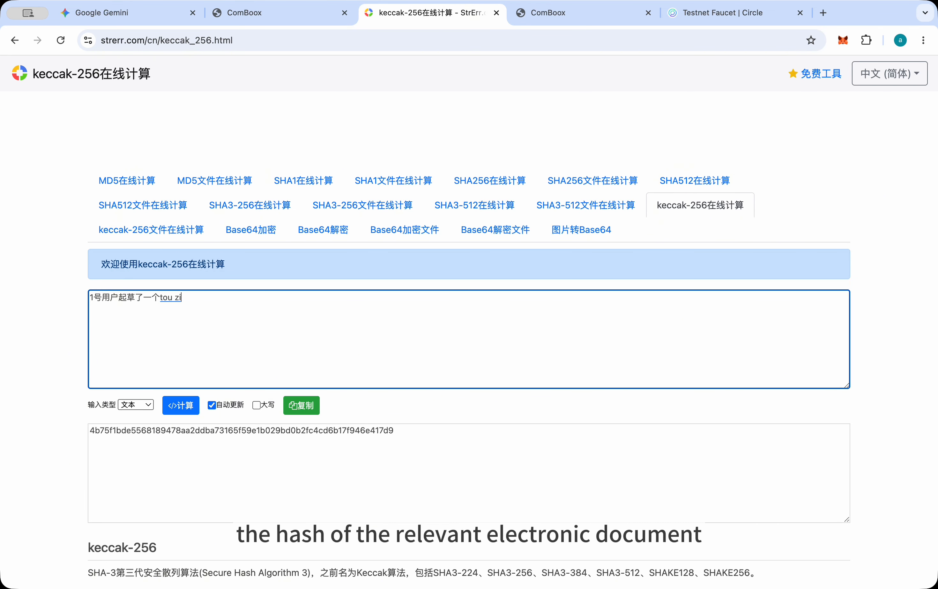
key(space)
text(xieyi)
key(space)
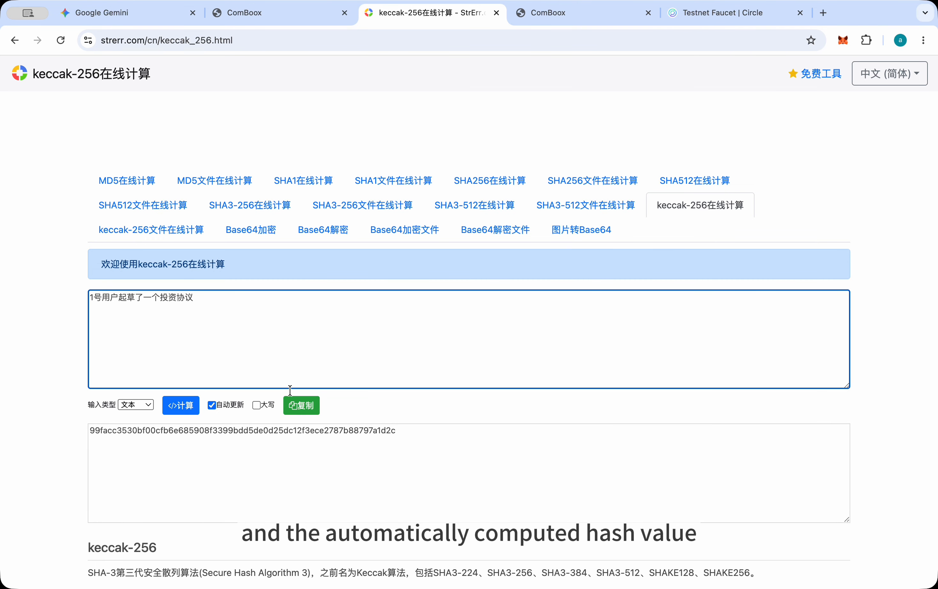
click(301, 407)
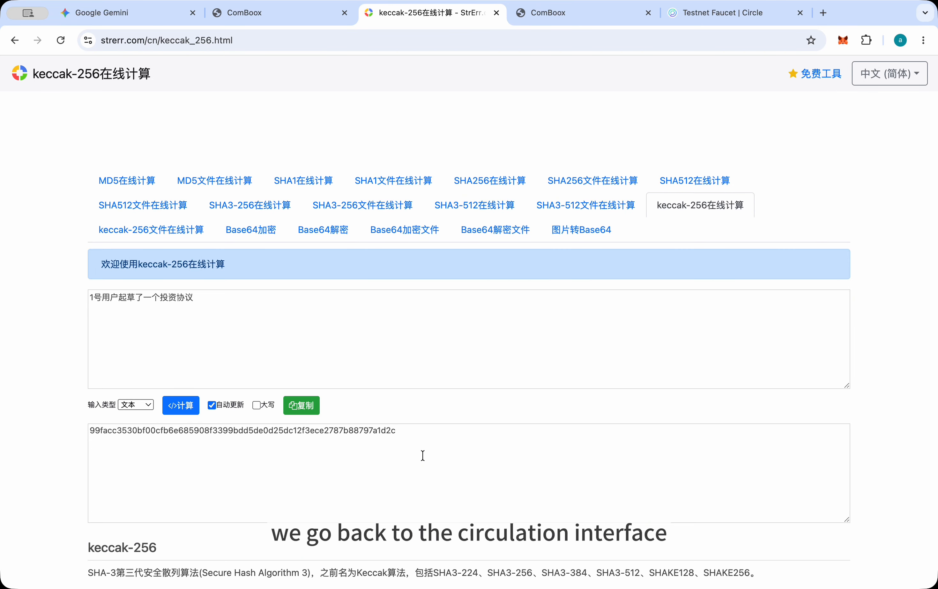
Back in ComBoox, paste the copied hash as the DocHash, circulate the investment agreement and approve the wallet transaction
click(584, 16)
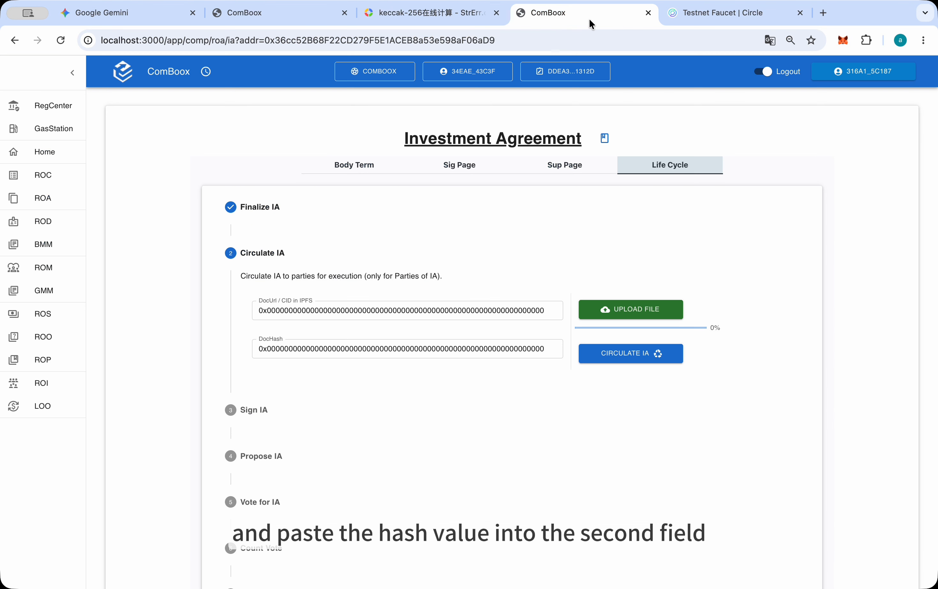
click(520, 348)
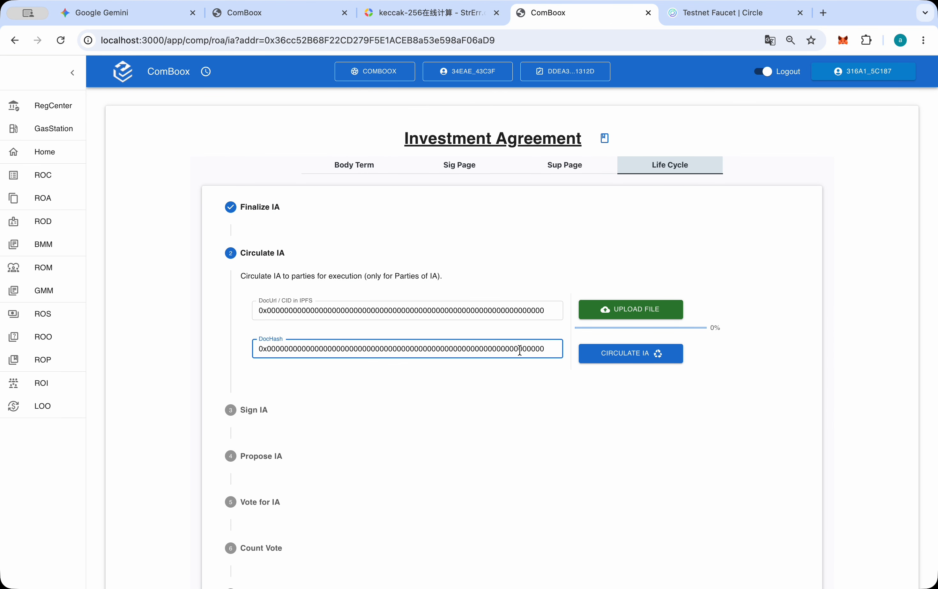
key(super+a)
key(super+v)
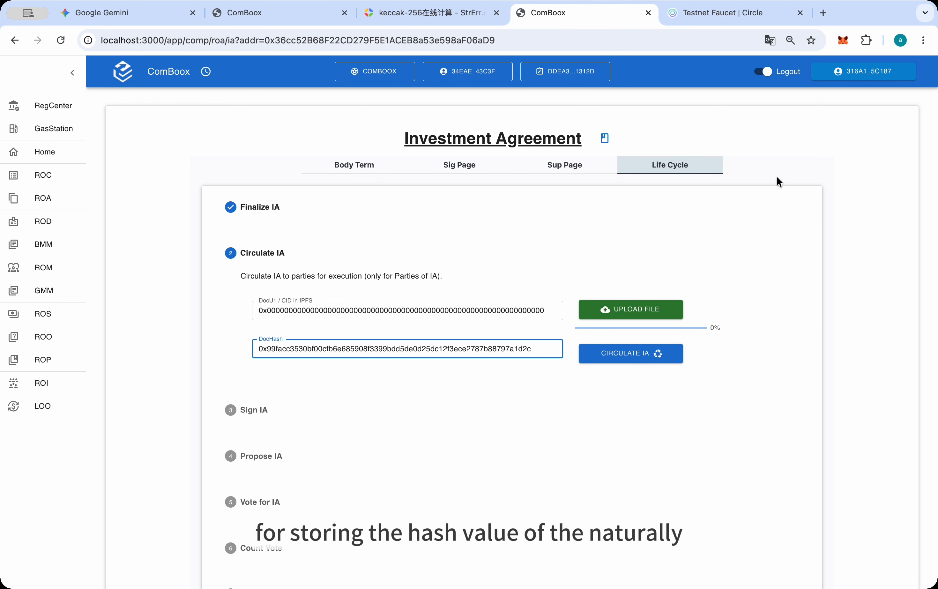
click(649, 355)
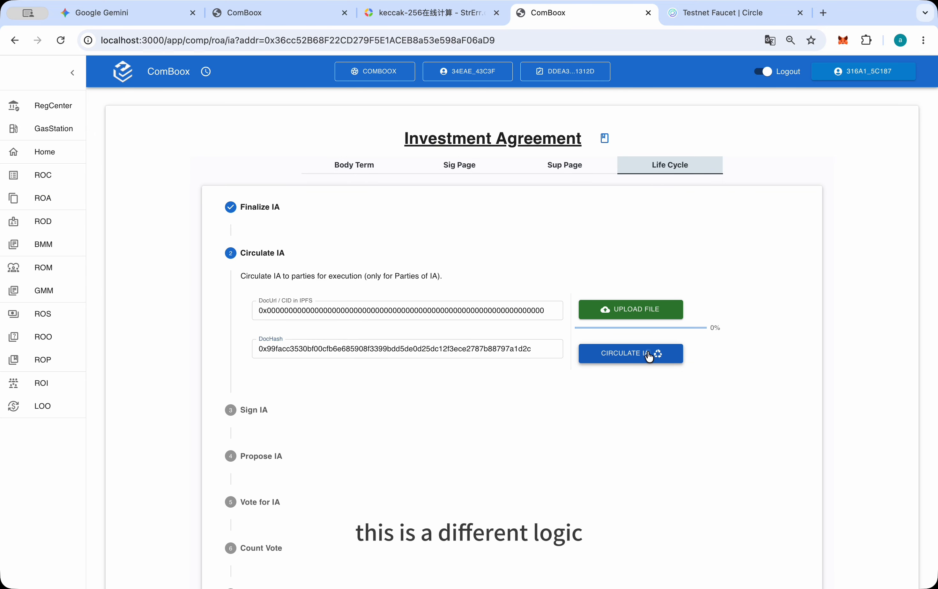
click(649, 355)
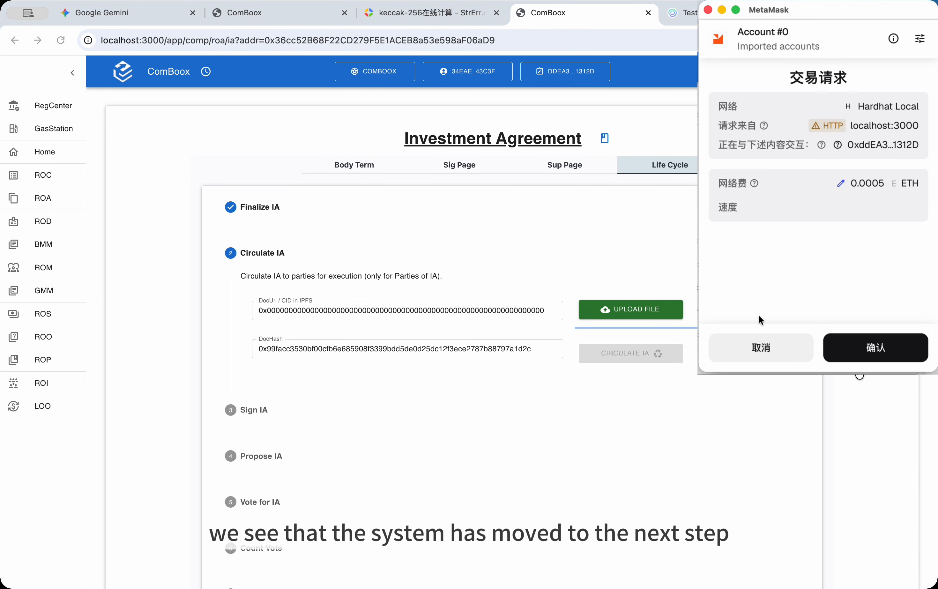
click(863, 348)
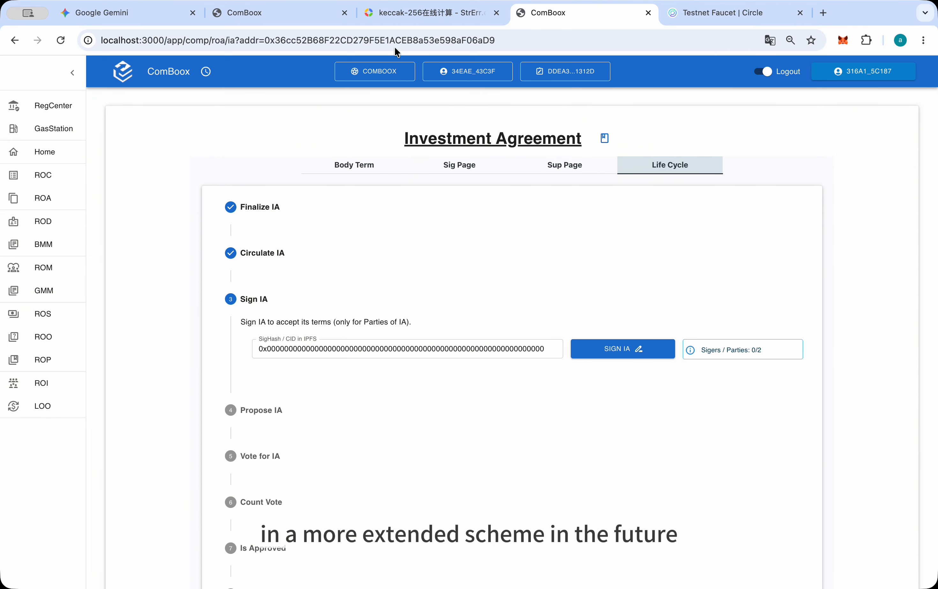
In the keccak-256 calculator, reword the sentence to "1号用户签署了投资协议" and copy the new hash
click(384, 12)
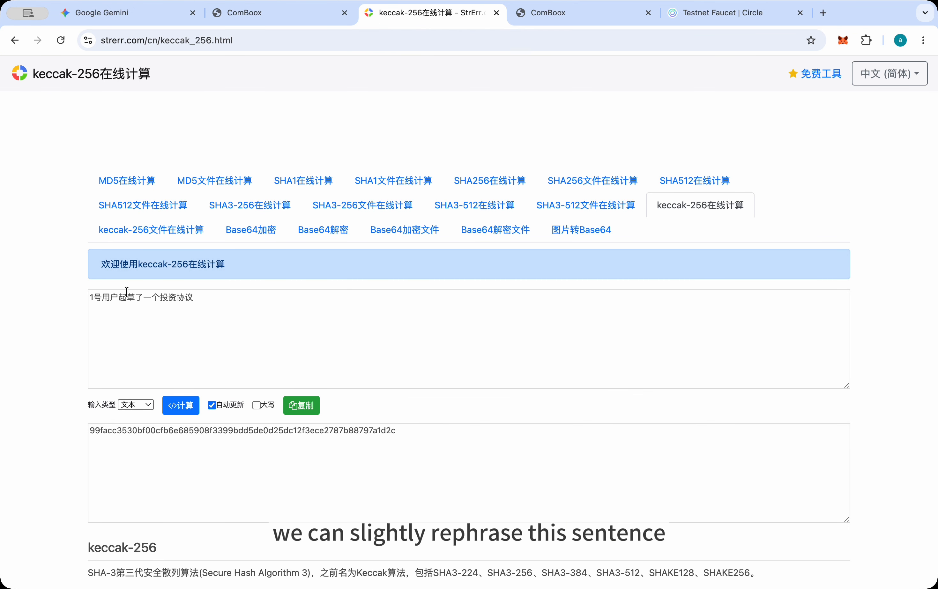
drag(119, 297, 156, 299)
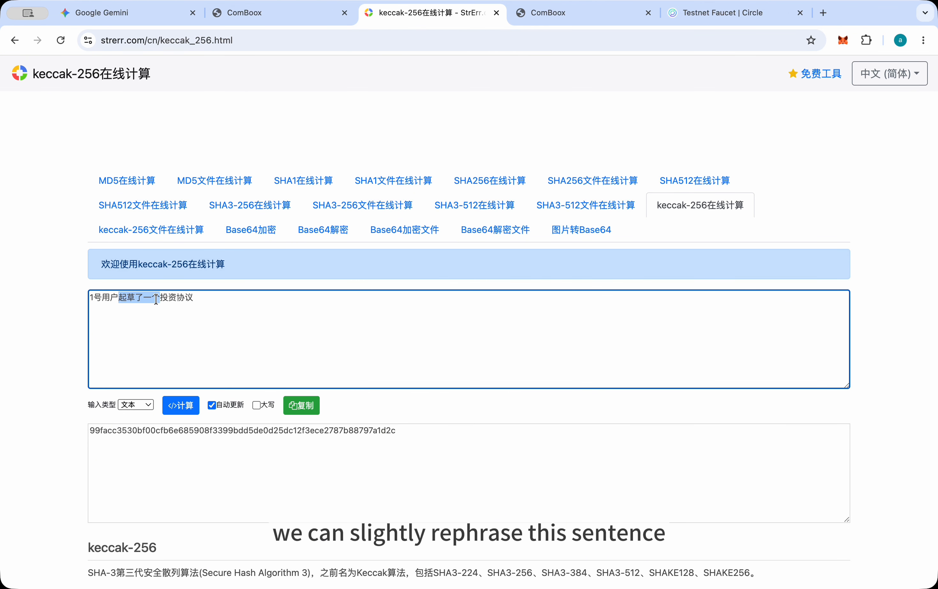
text(签署了)
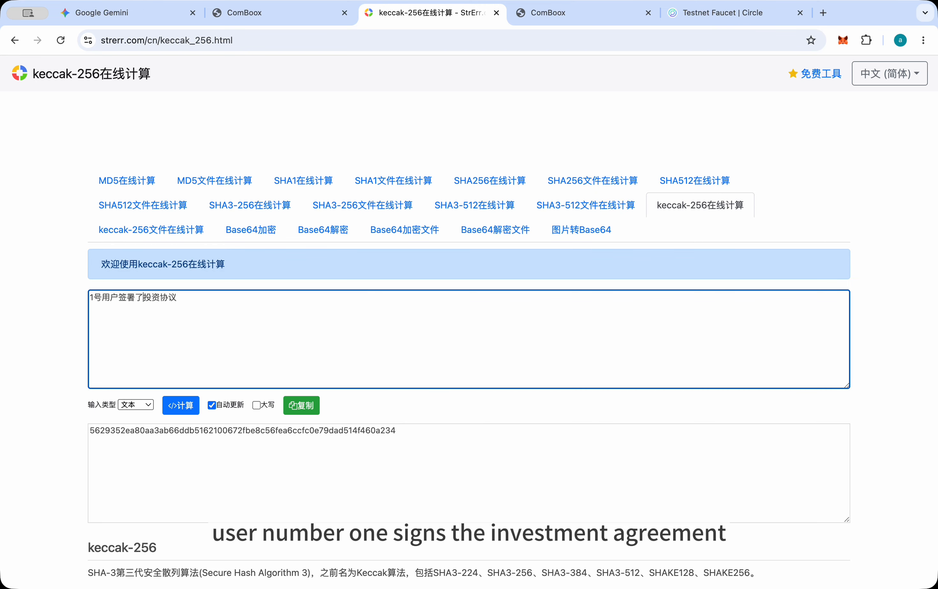
click(308, 405)
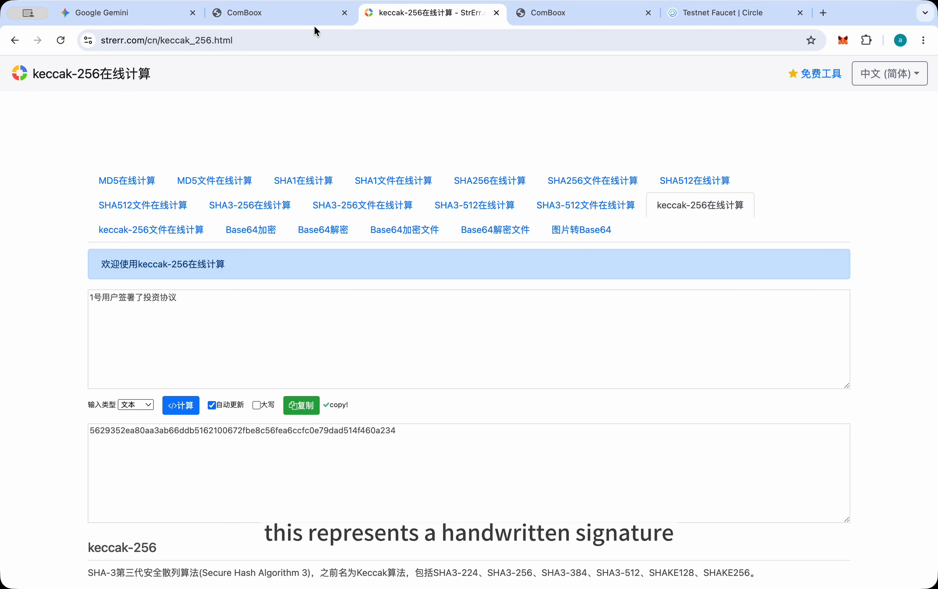
Back in ComBoox, paste the copied hash as the SigHash, sign the agreement with the wallet's approval and check the signer count
click(548, 14)
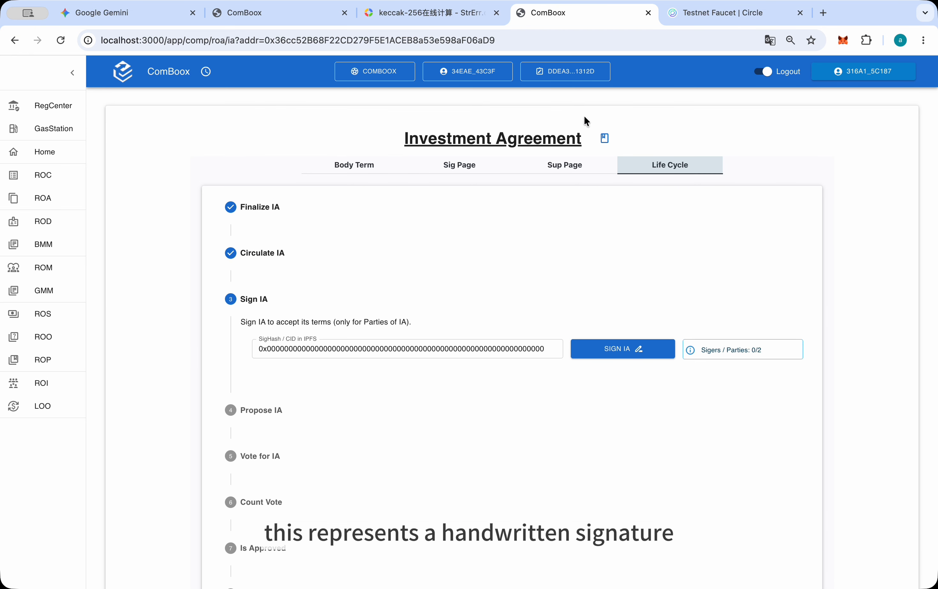
click(467, 347)
key(ctrl+a)
key(ctrl+v)
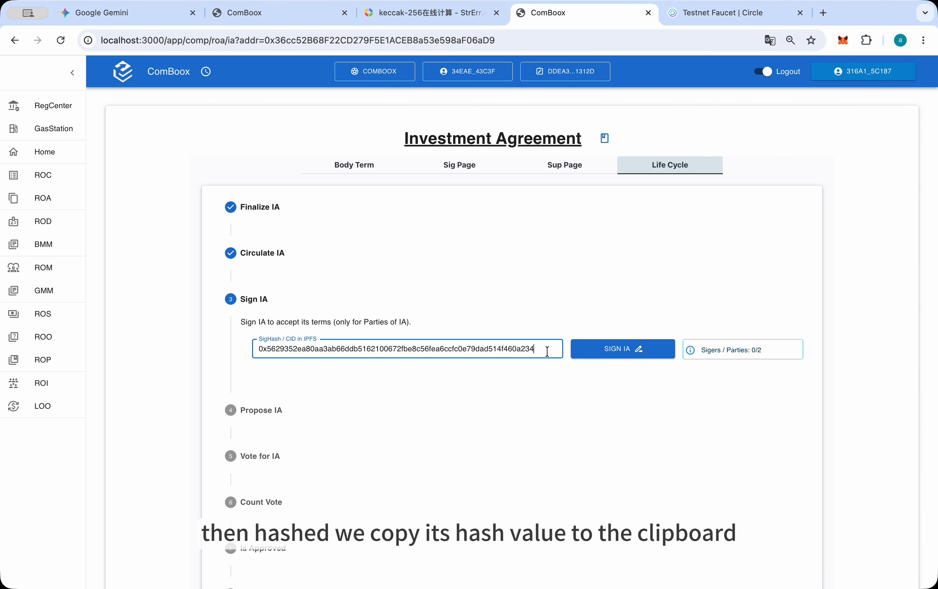
click(635, 352)
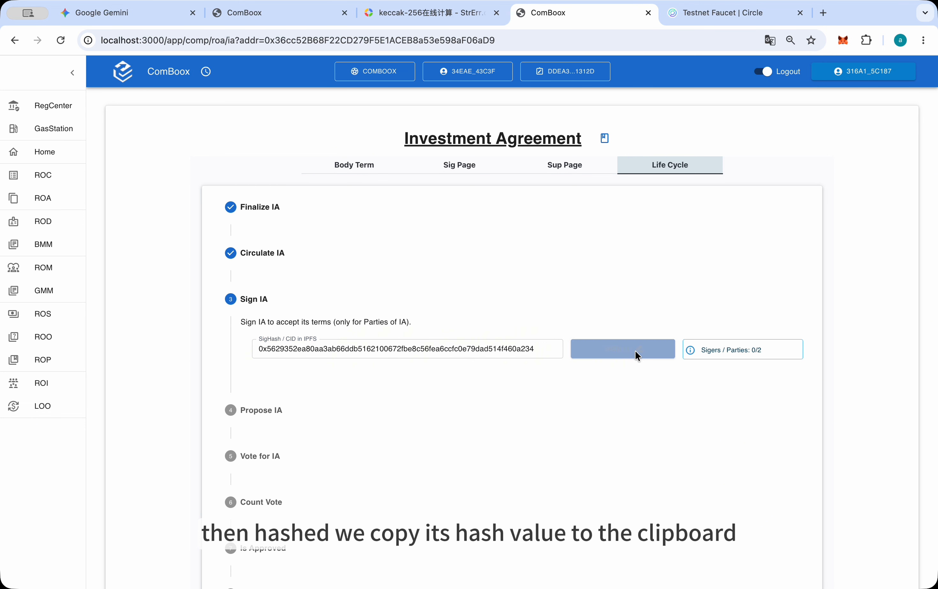
click(826, 354)
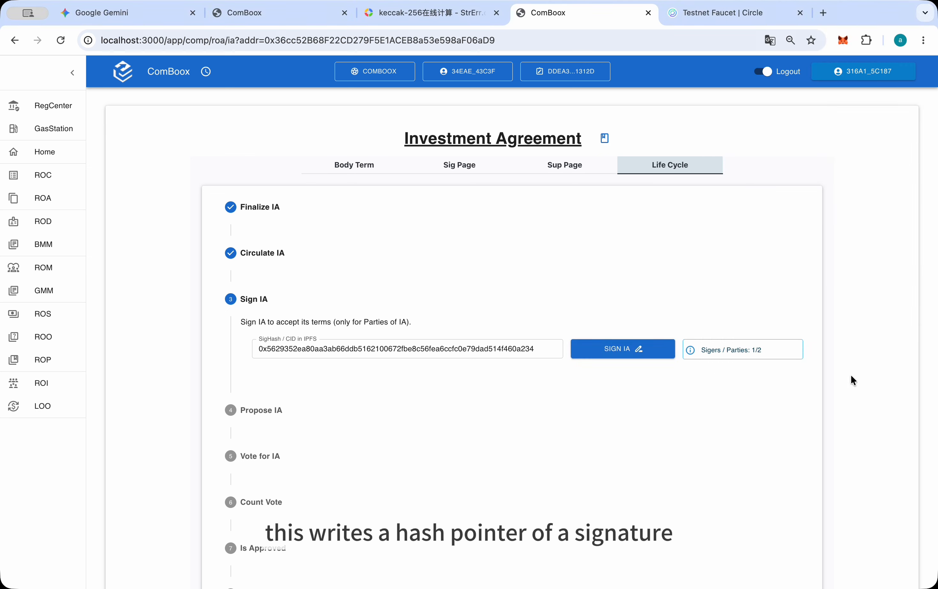
drag(751, 349, 762, 349)
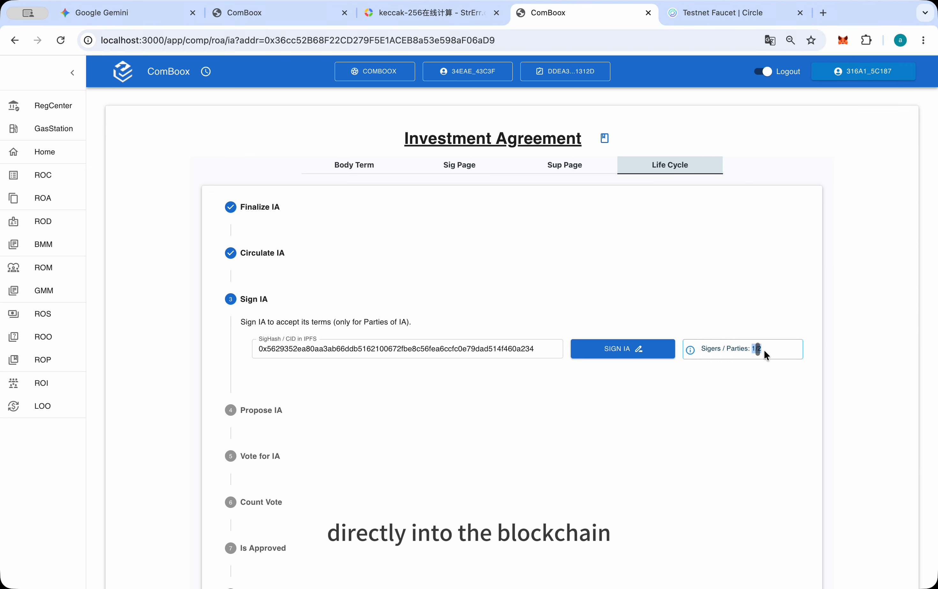
click(766, 350)
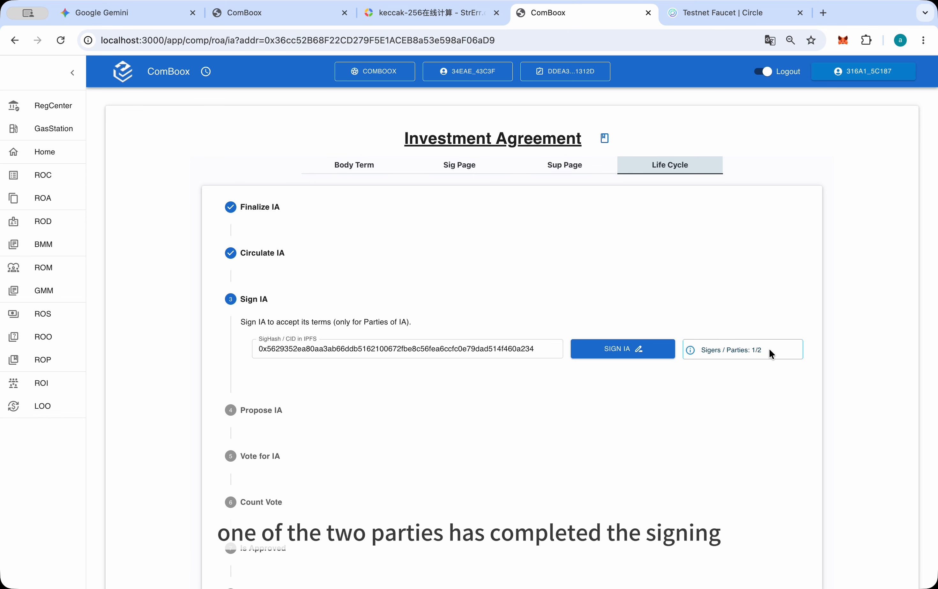
Change the last character of the SigHash to 6 for the second party's signature
click(547, 352)
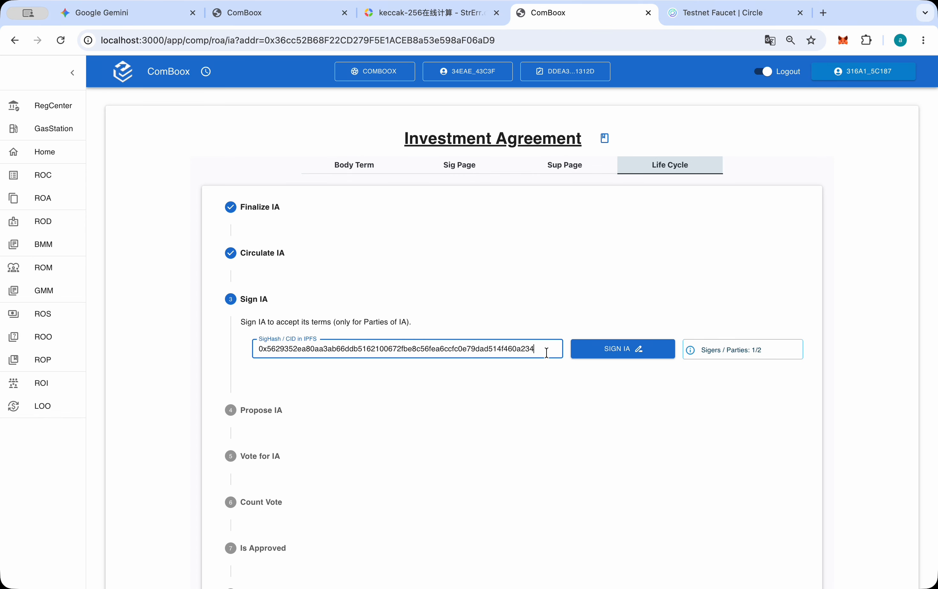
key(BackSpace)
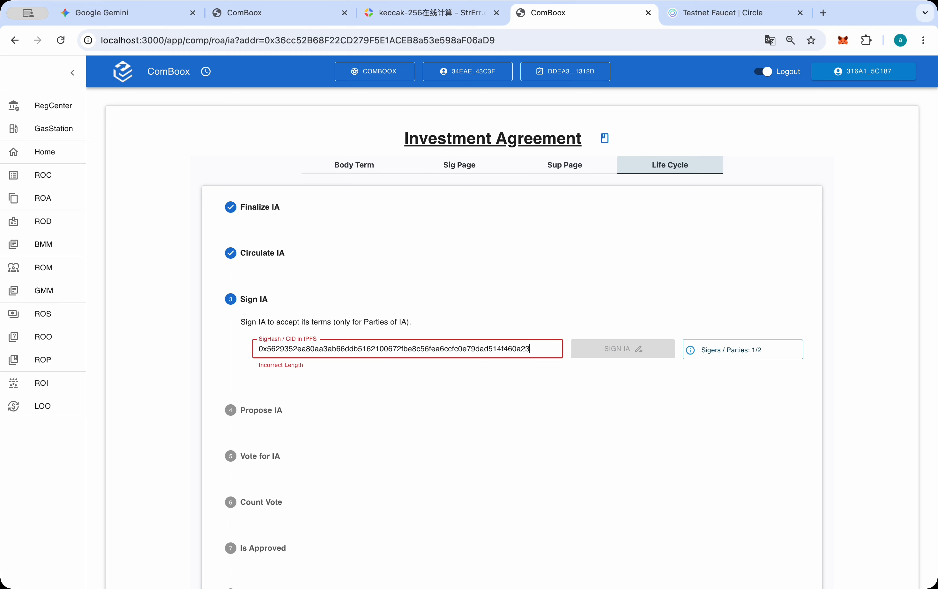
text(6)
click(606, 371)
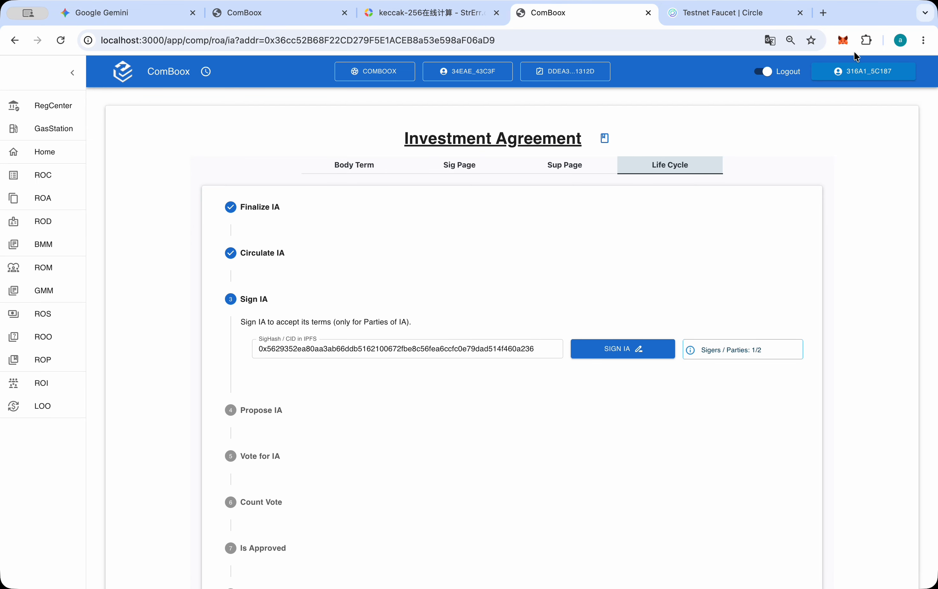
Switch the MetaMask wallet to Account #6 and return to the agreement's signing stage
click(842, 40)
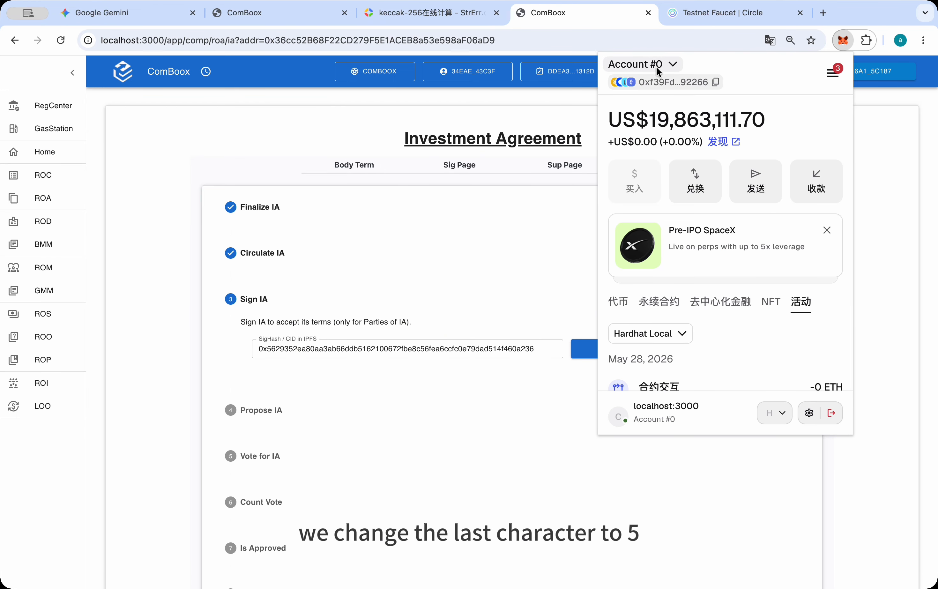
click(656, 65)
scroll(677, 255, down, 5)
scroll(680, 257, up, 1)
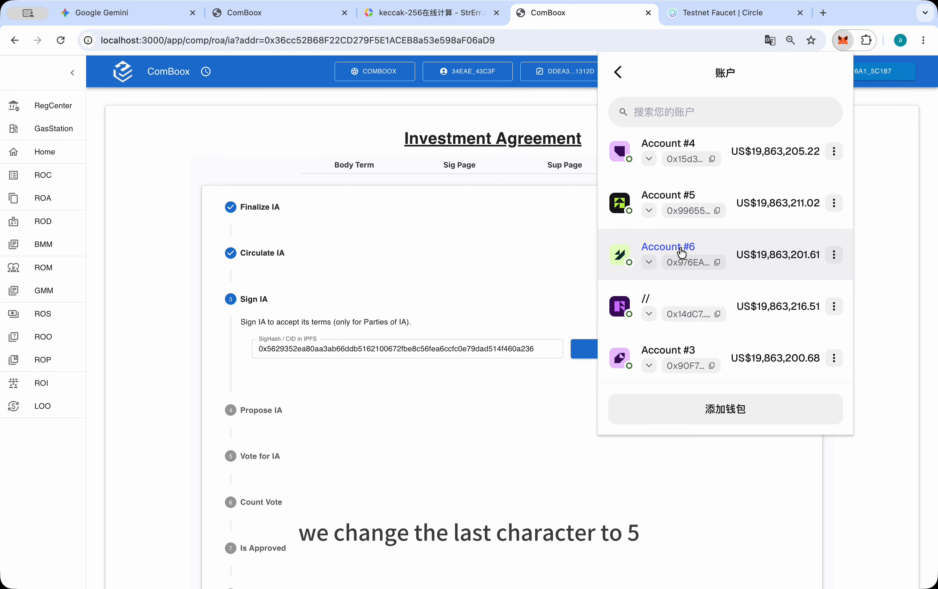
click(678, 253)
click(552, 294)
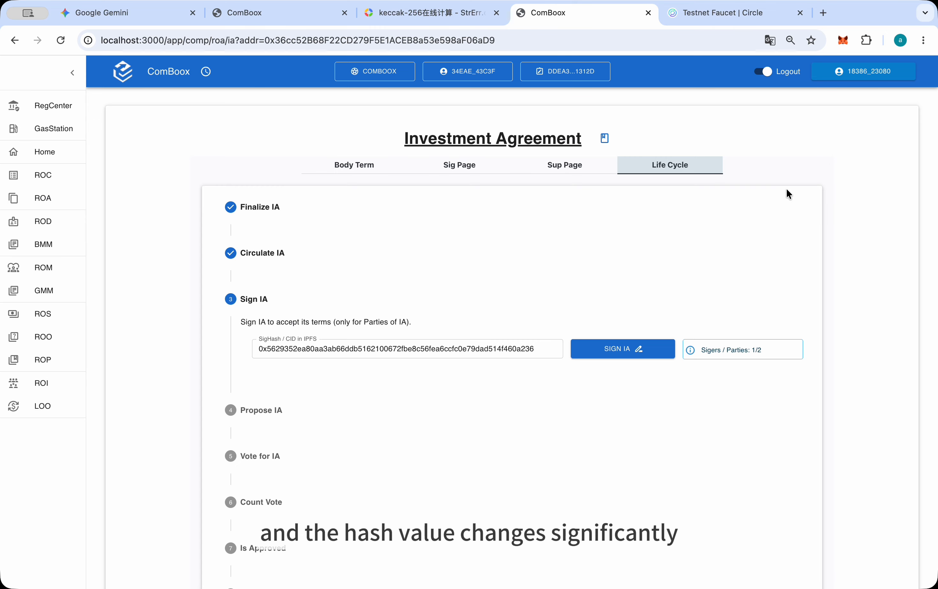
Sign the investment agreement as Account #6, approve the wallet transaction and read who may propose it to the General Meeting
click(631, 349)
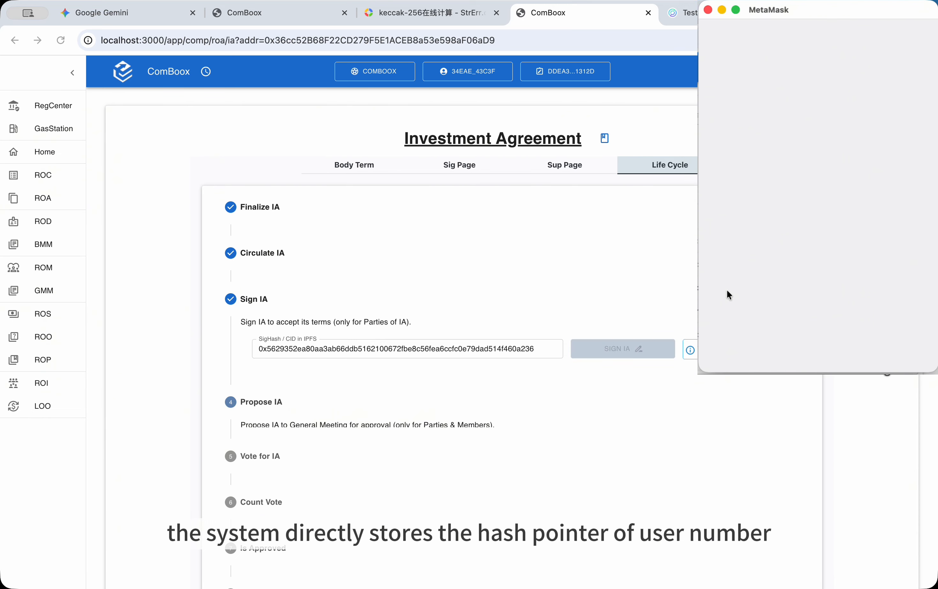
click(779, 346)
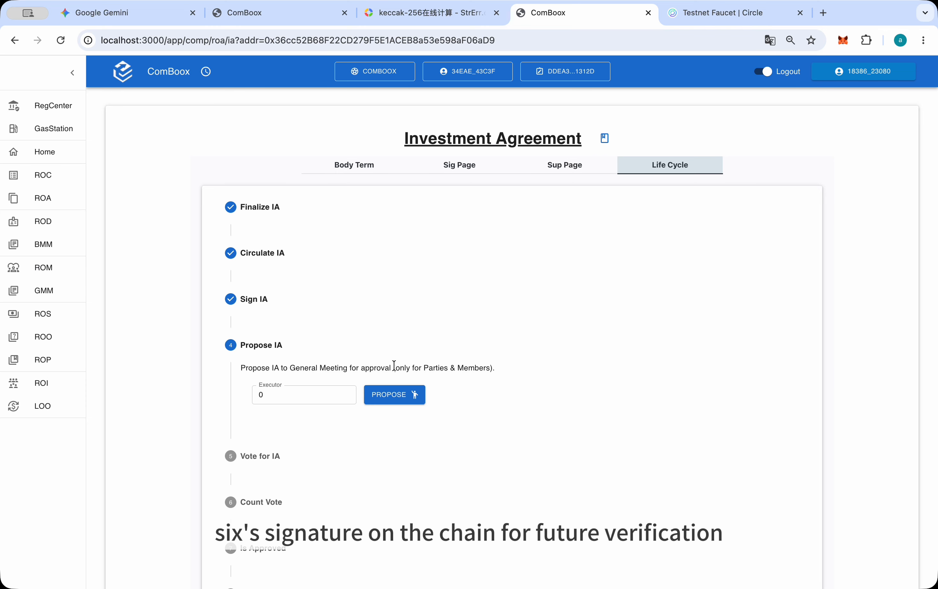
drag(395, 368, 526, 368)
click(527, 367)
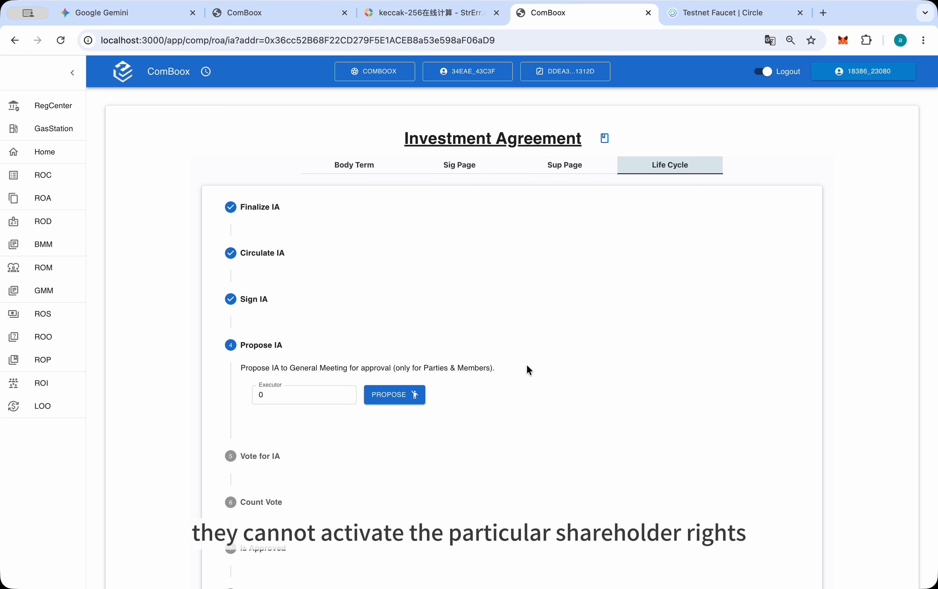
Try to propose the investment agreement to the General Meeting with a user number entered as the executor
click(324, 390)
key(BackSpace)
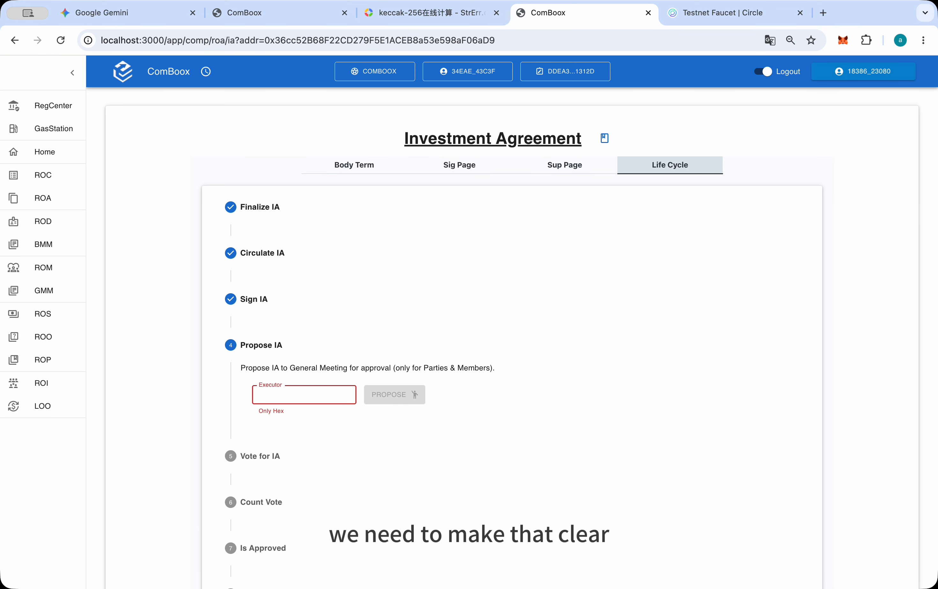
text(183)
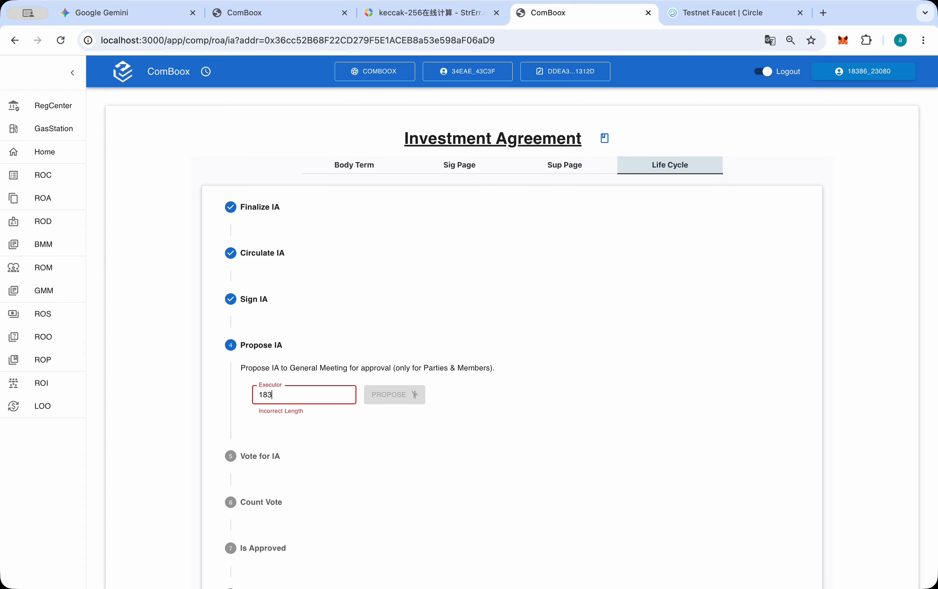
text(8923080)
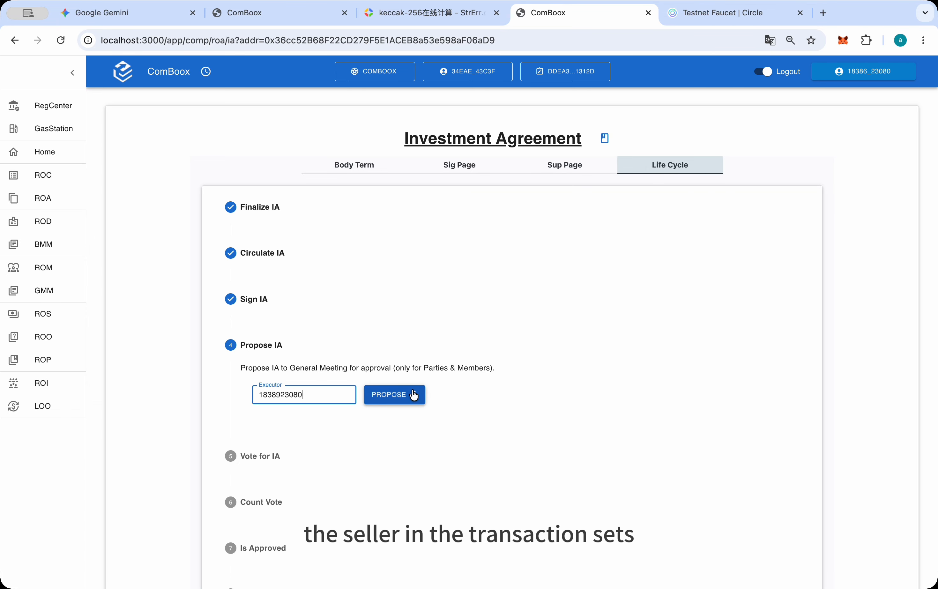
click(414, 395)
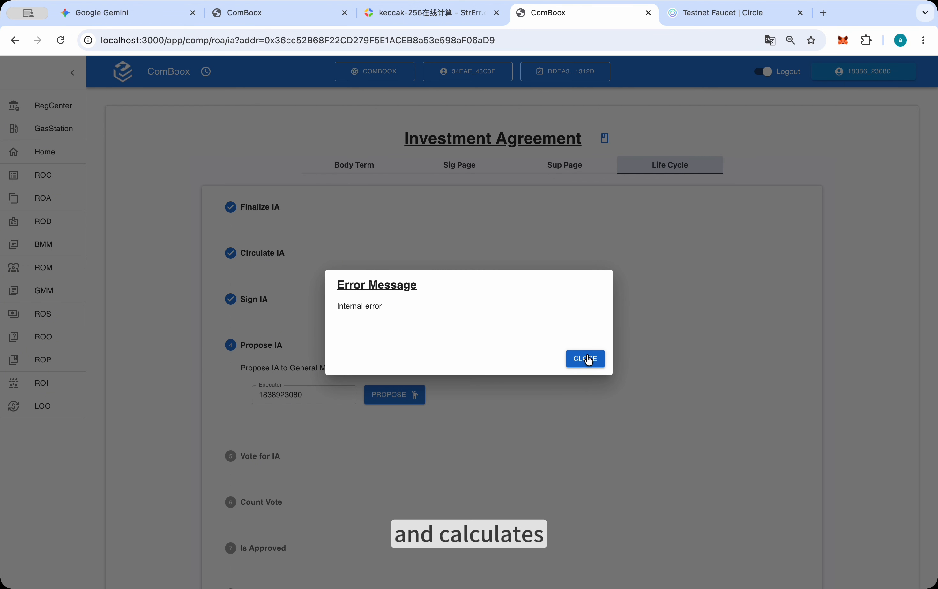
click(588, 359)
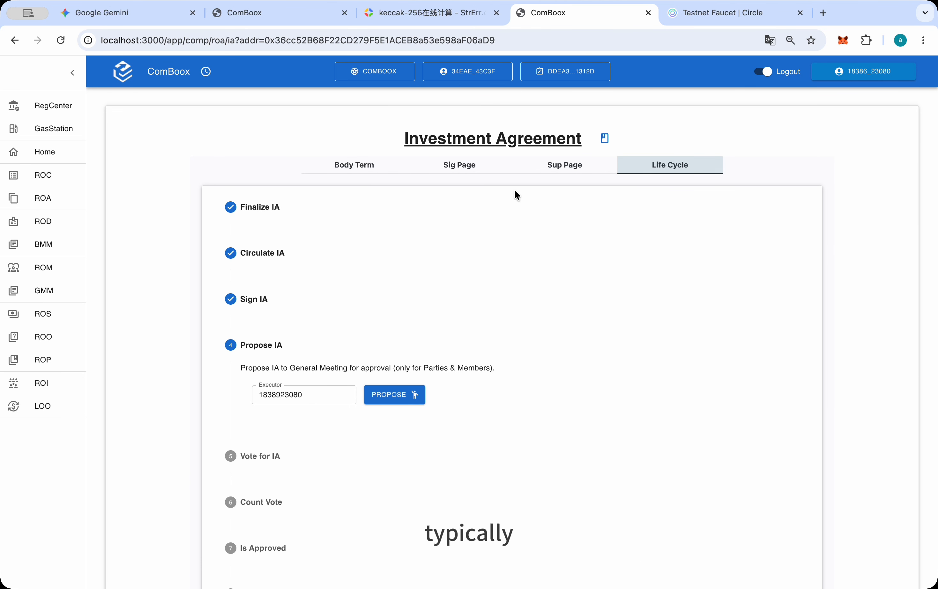
In the Register of Agreements, check the newest agreement's Drag/Tag deadline on its index card against the current on-chain time
click(51, 205)
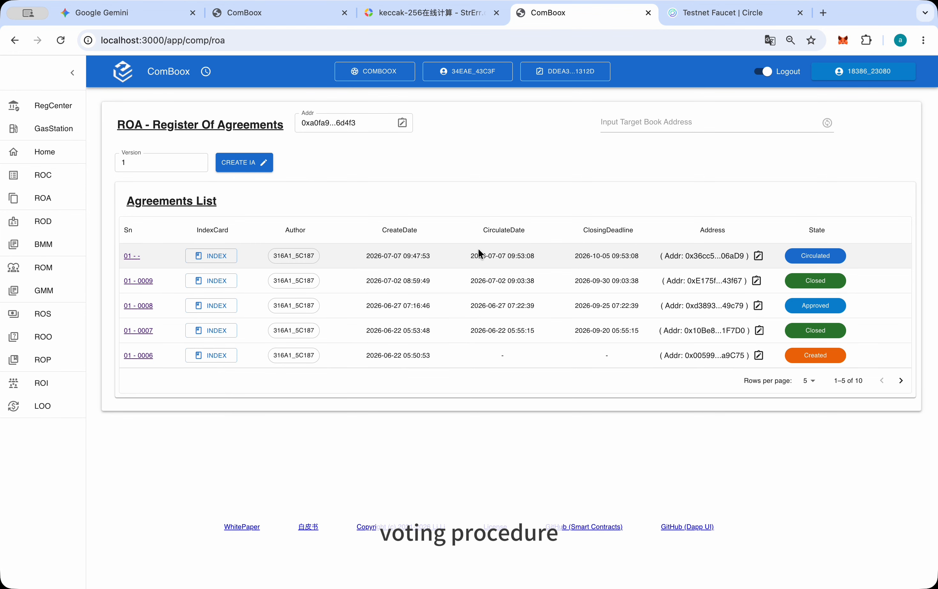
click(216, 255)
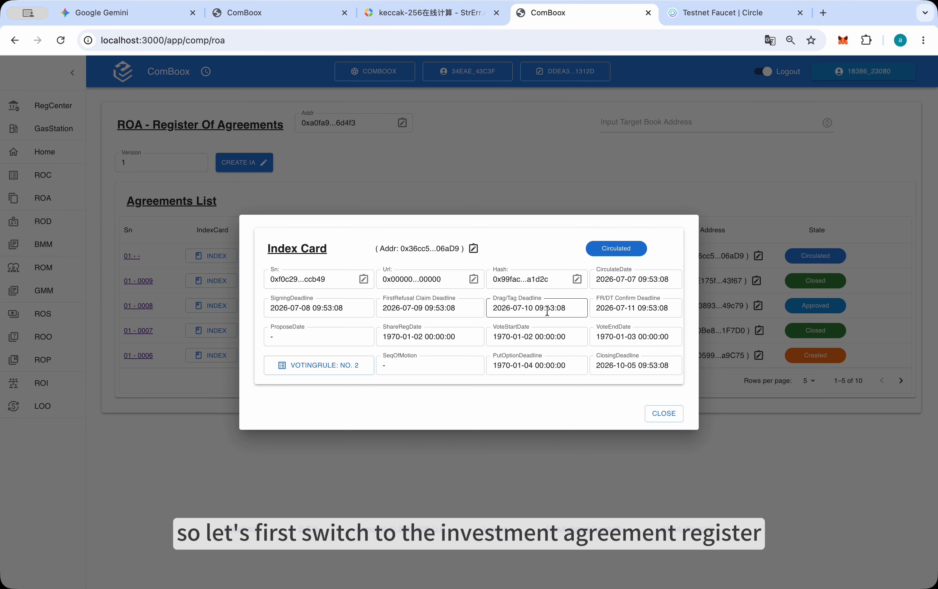
click(492, 310)
drag(492, 311, 567, 310)
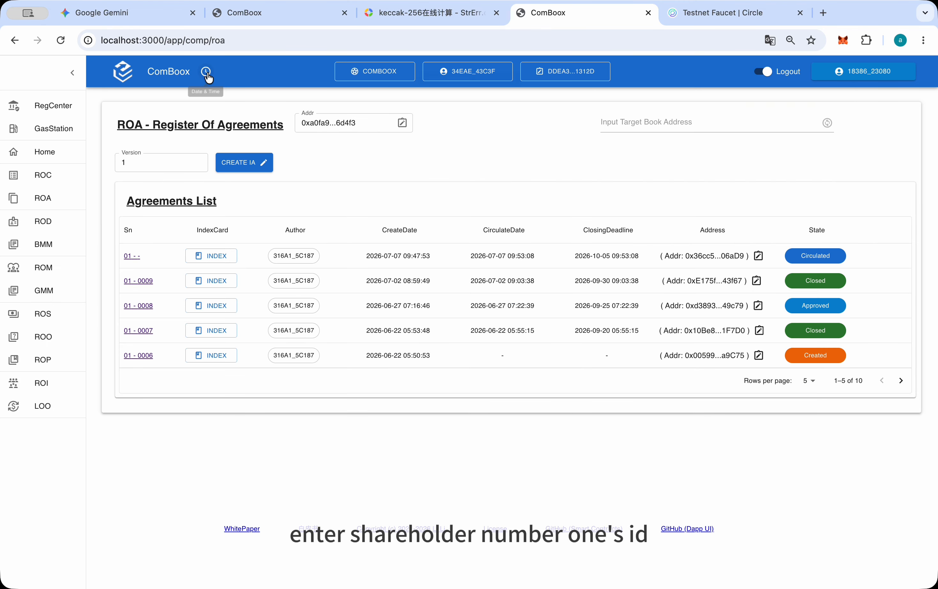
click(207, 74)
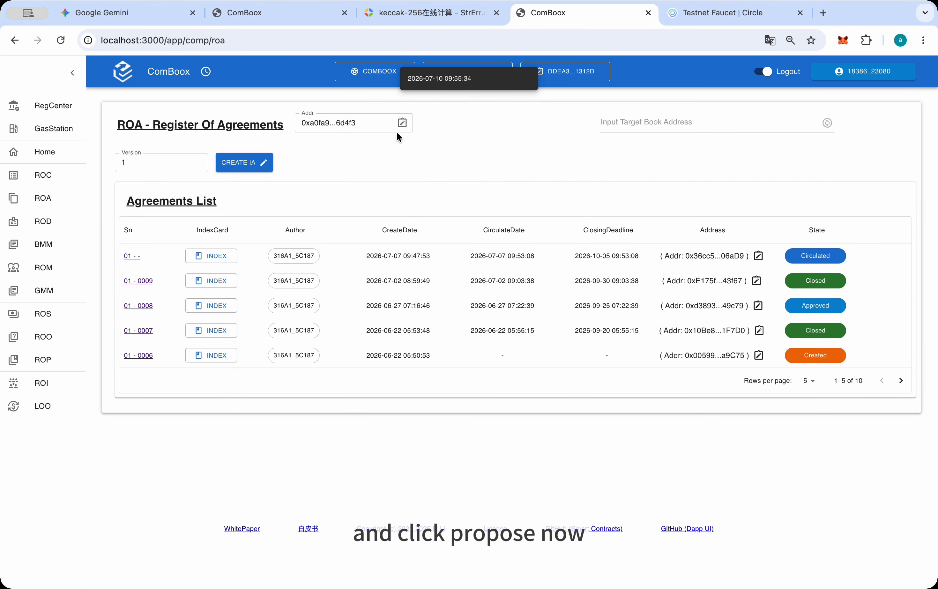
click(228, 259)
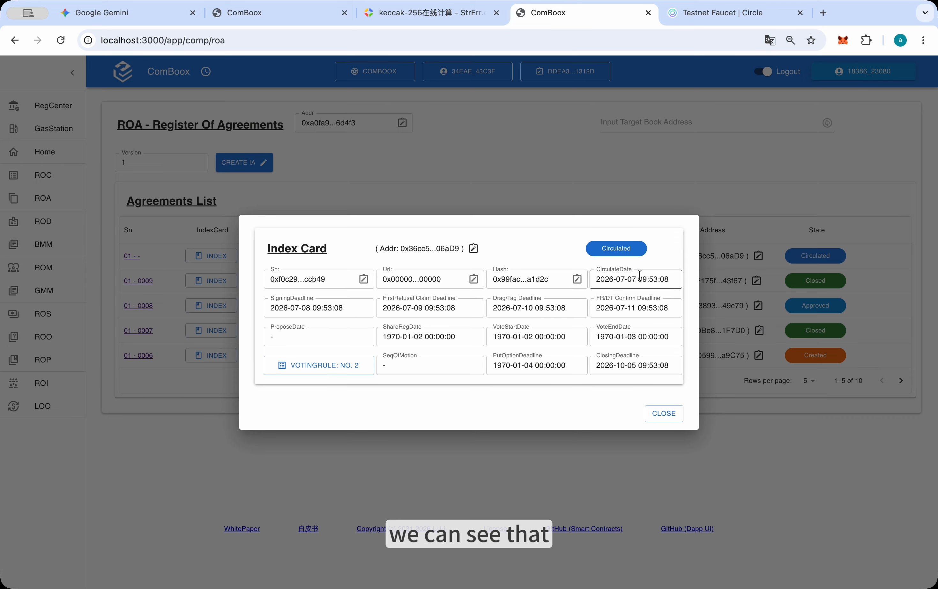
click(665, 414)
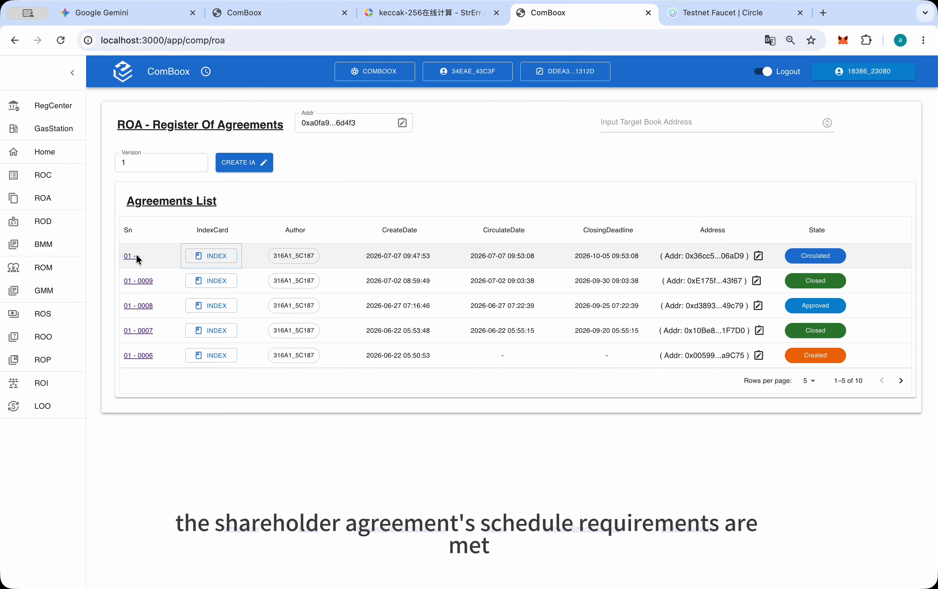
Reopen the circulated agreement's life cycle, propose it with shareholder number one's user number as executor, approve the transaction and read the voting stage
click(124, 256)
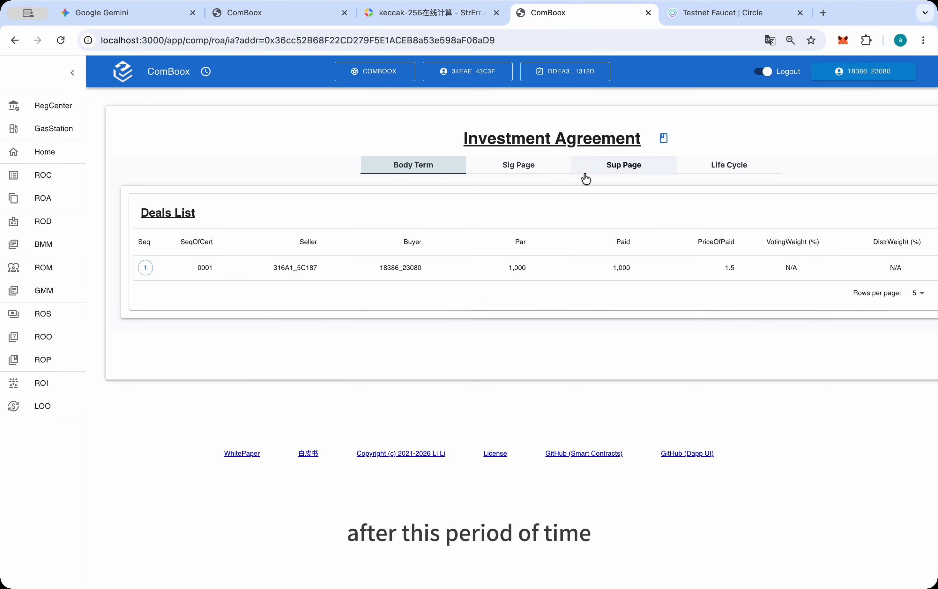
click(691, 168)
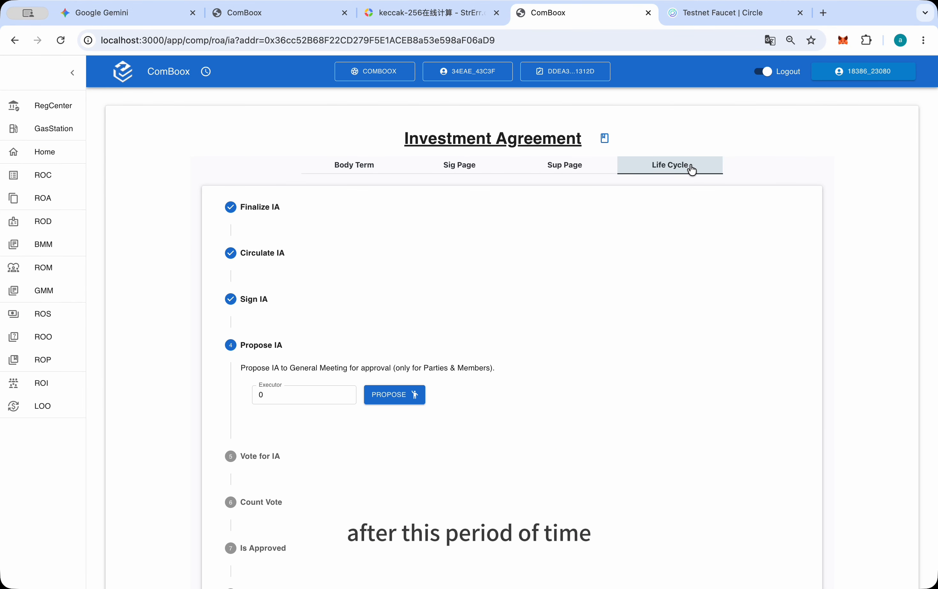
click(291, 398)
key(BackSpace)
text(316a15c187)
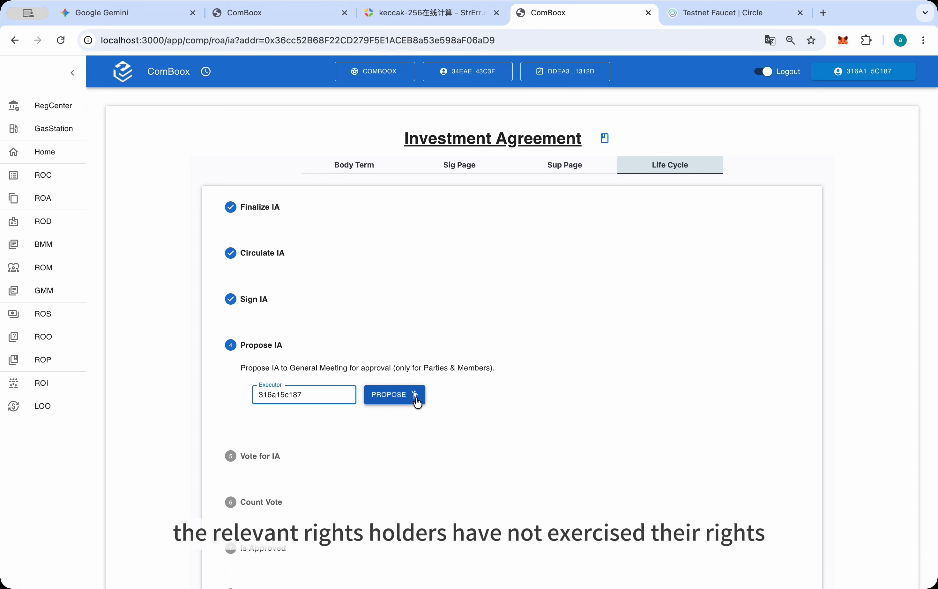
click(416, 399)
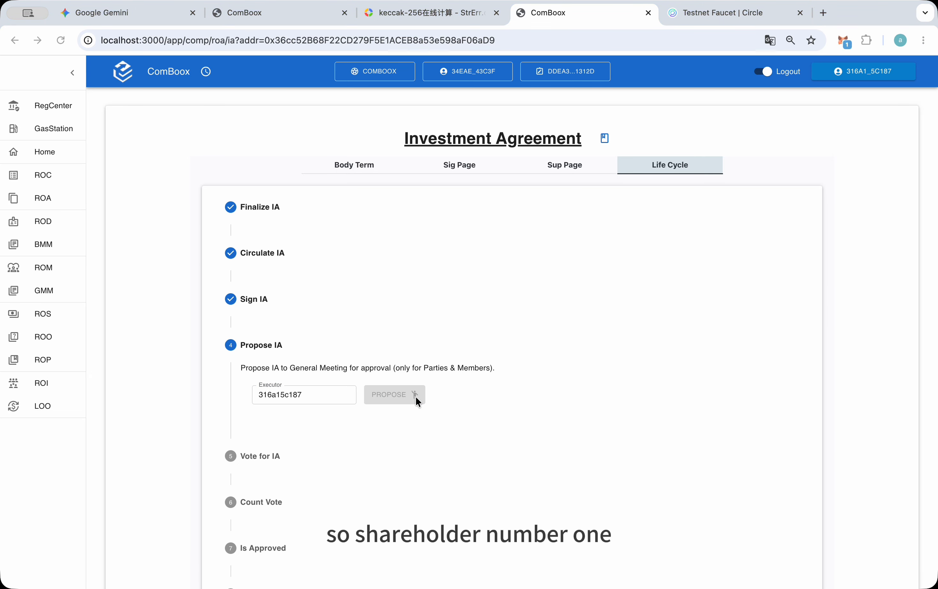
click(875, 346)
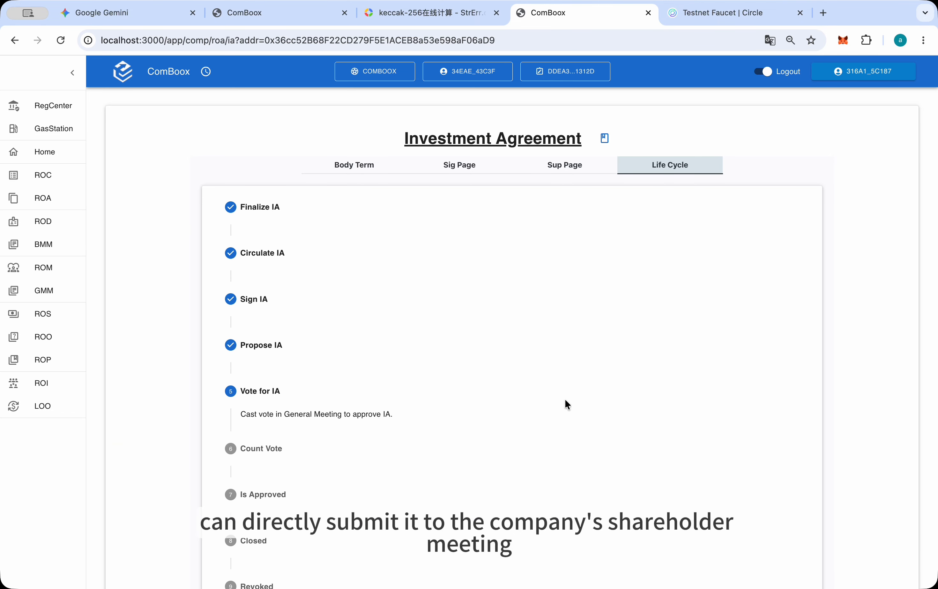
drag(239, 390, 284, 390)
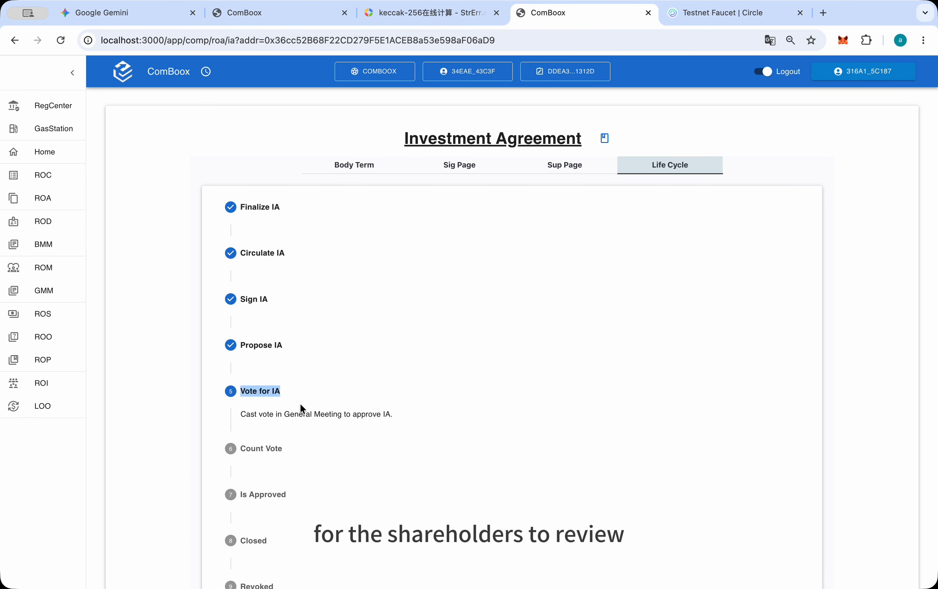
click(292, 423)
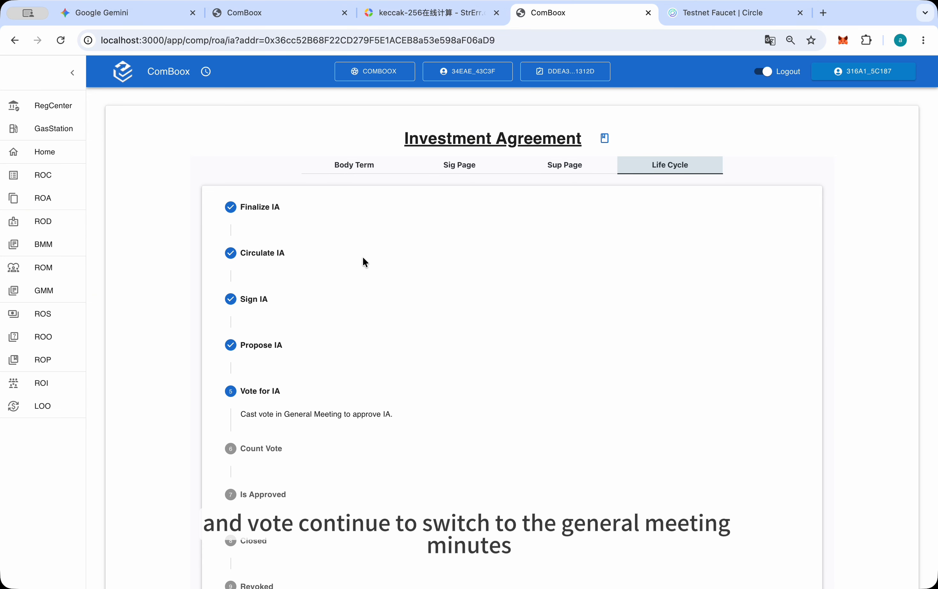
Open motion 0012 in the General Meeting Minutes, check its vote start date and view its Cast Vote action
click(55, 299)
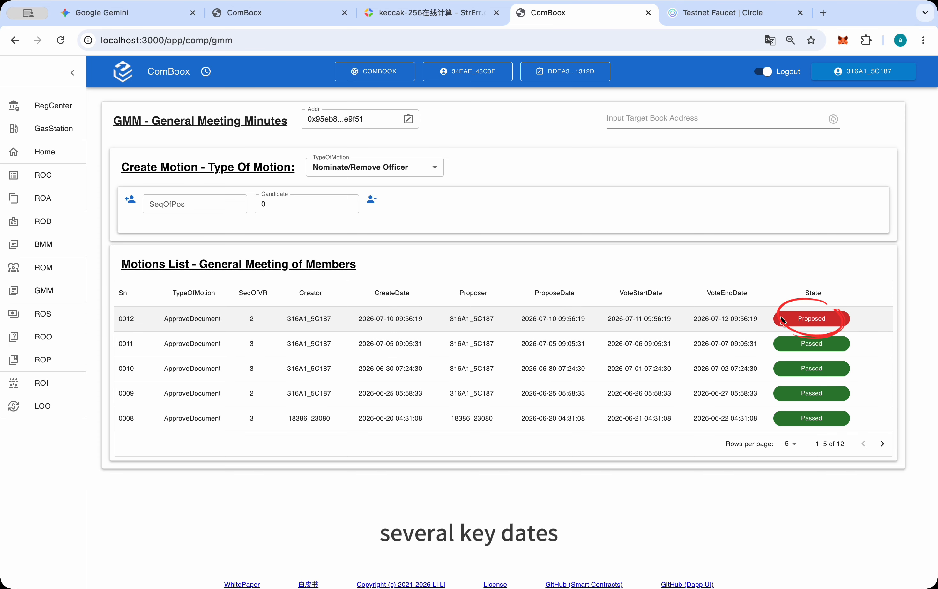
click(816, 318)
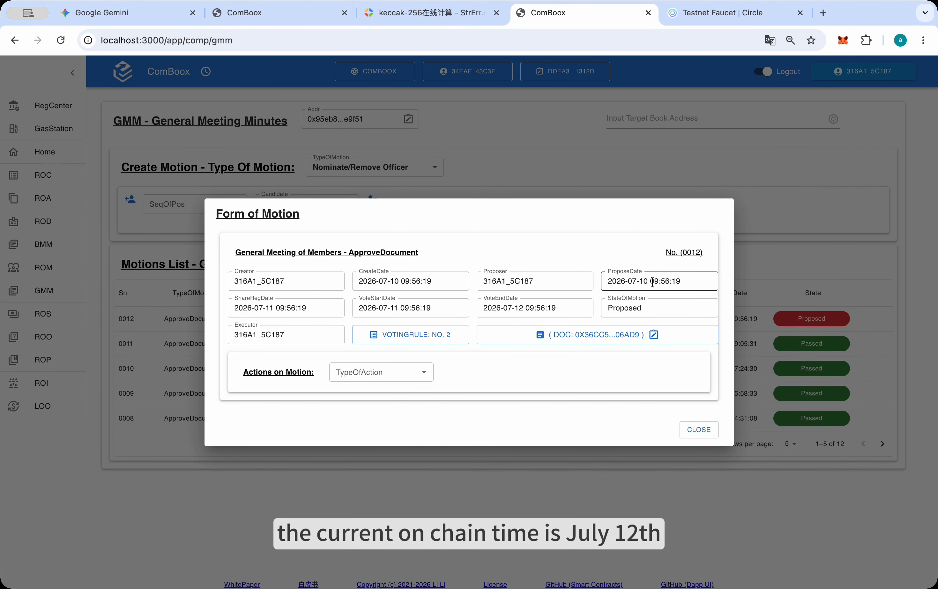
drag(353, 308, 473, 311)
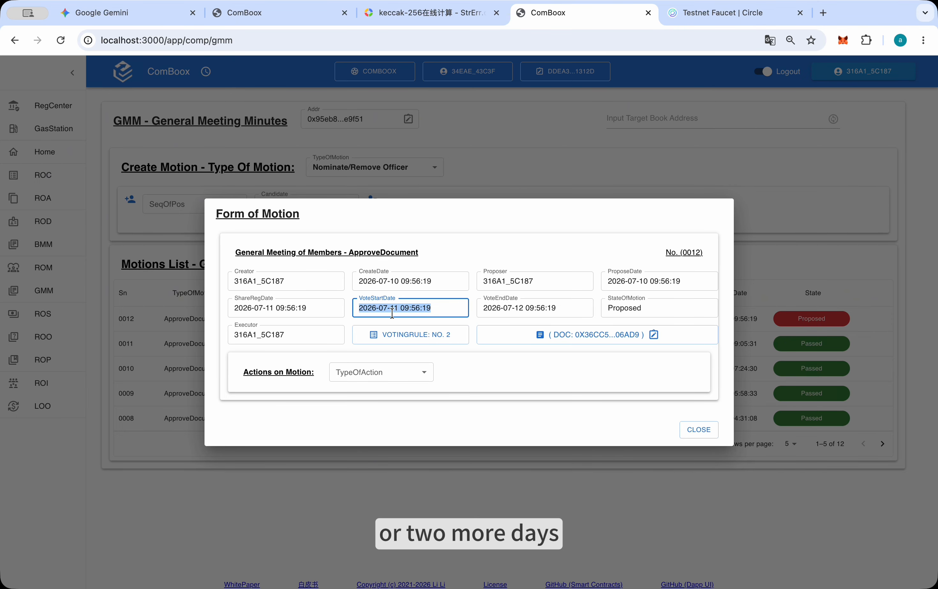
click(645, 372)
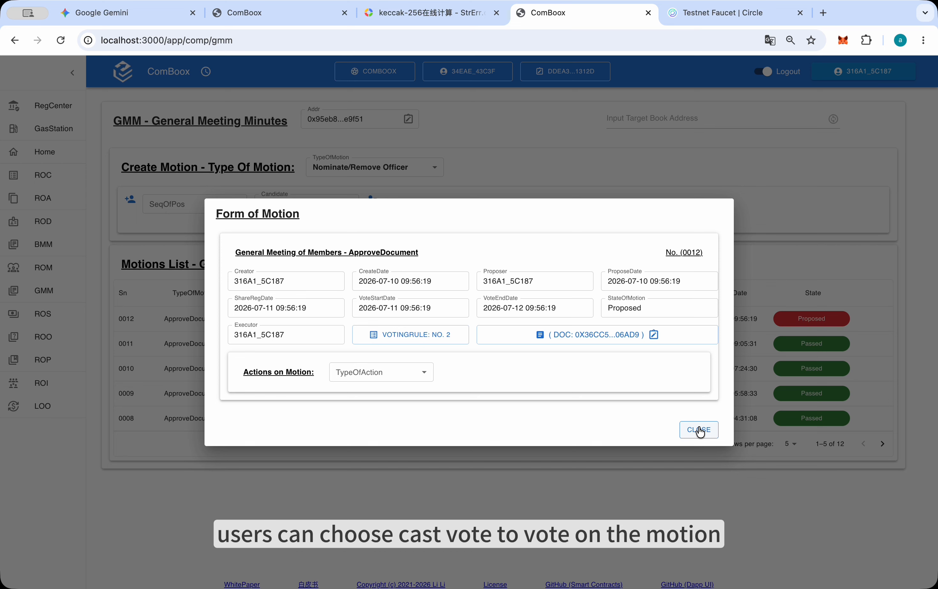
click(425, 372)
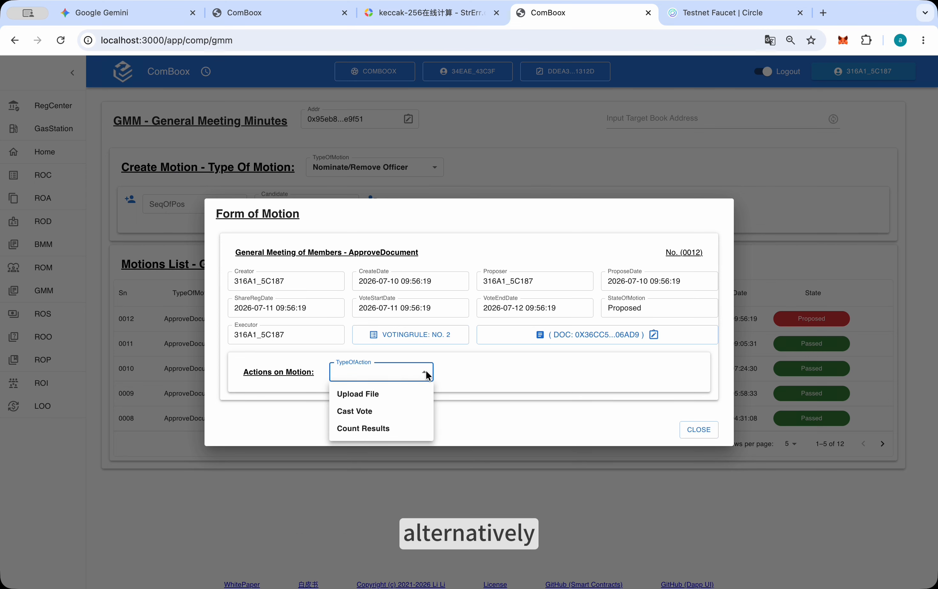
click(384, 411)
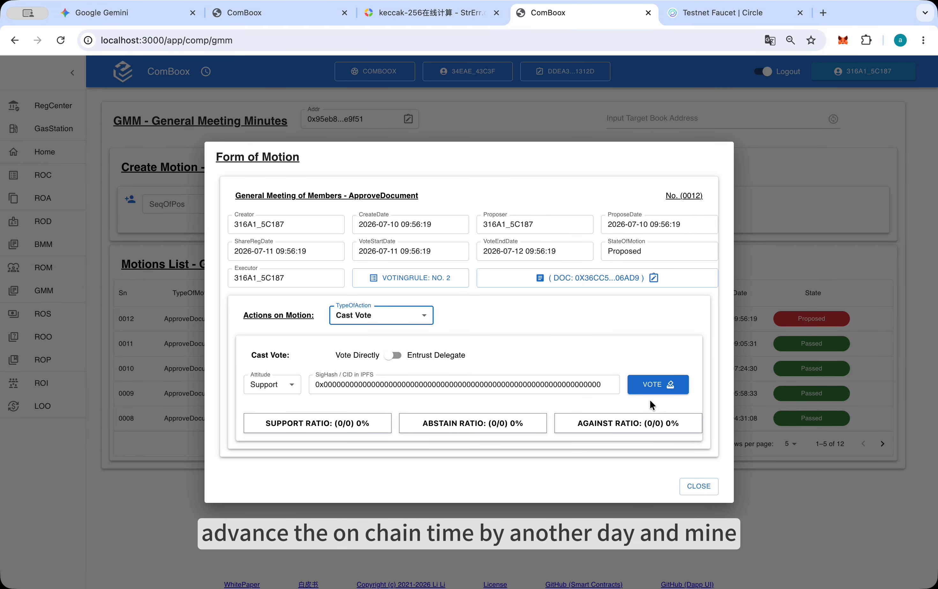
click(700, 487)
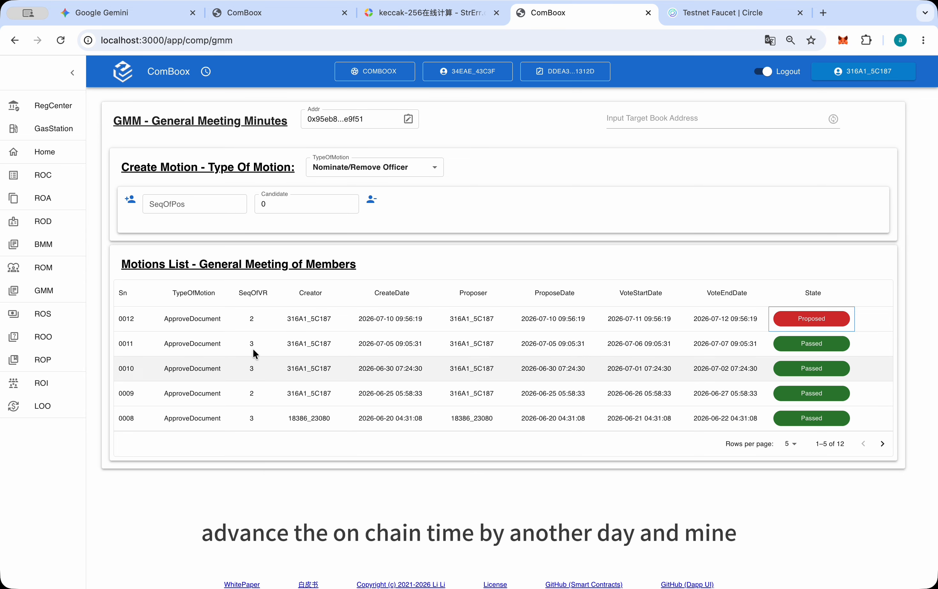
Return to the proposed agreement's Vote for IA stage and change the last character of the SigHash to 1
click(55, 202)
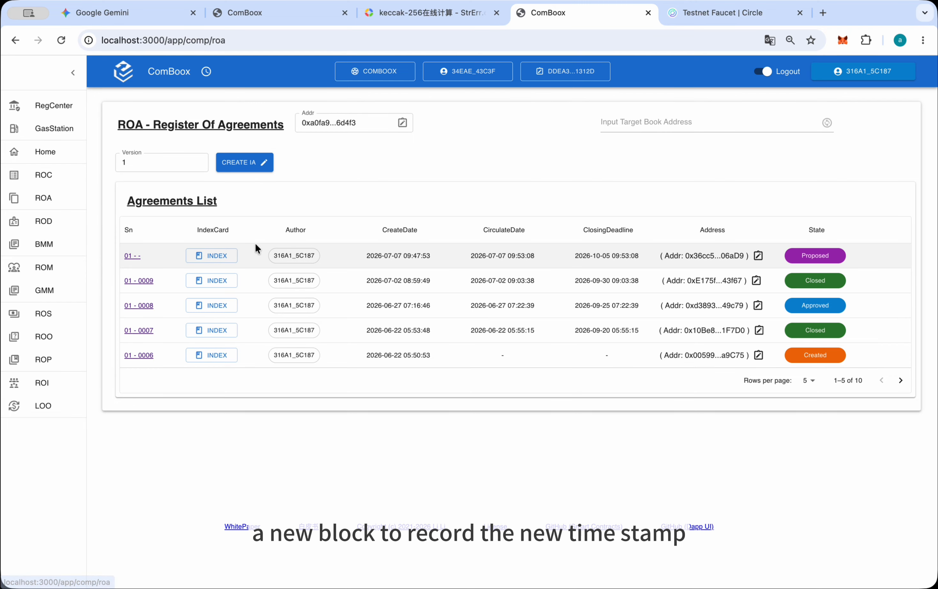
click(130, 256)
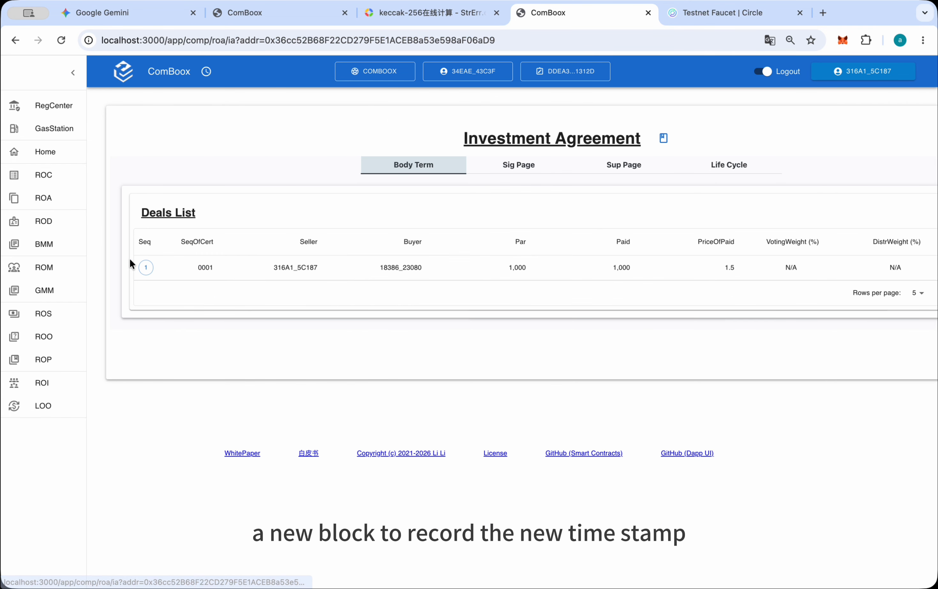
click(727, 171)
scroll(667, 456, down, 2)
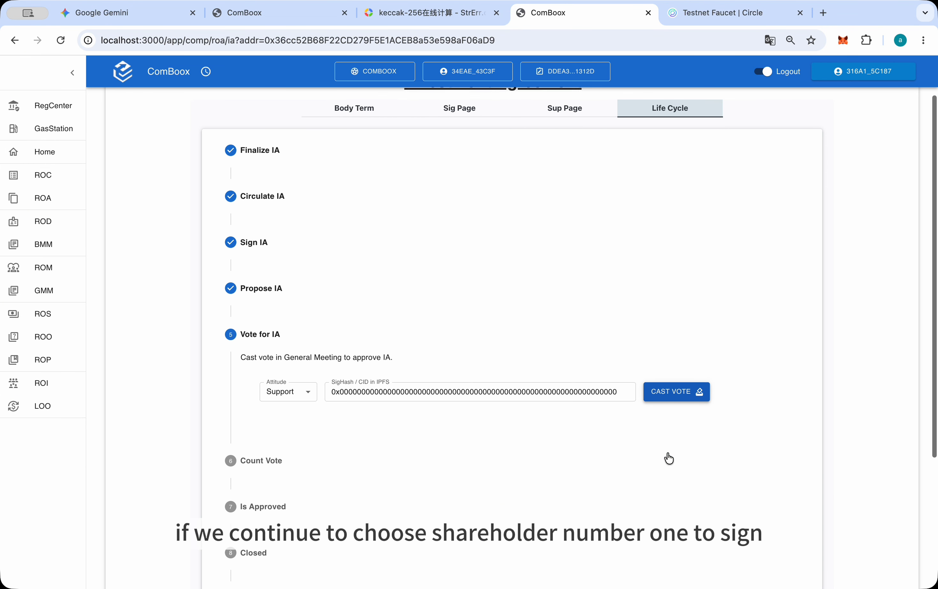
click(618, 374)
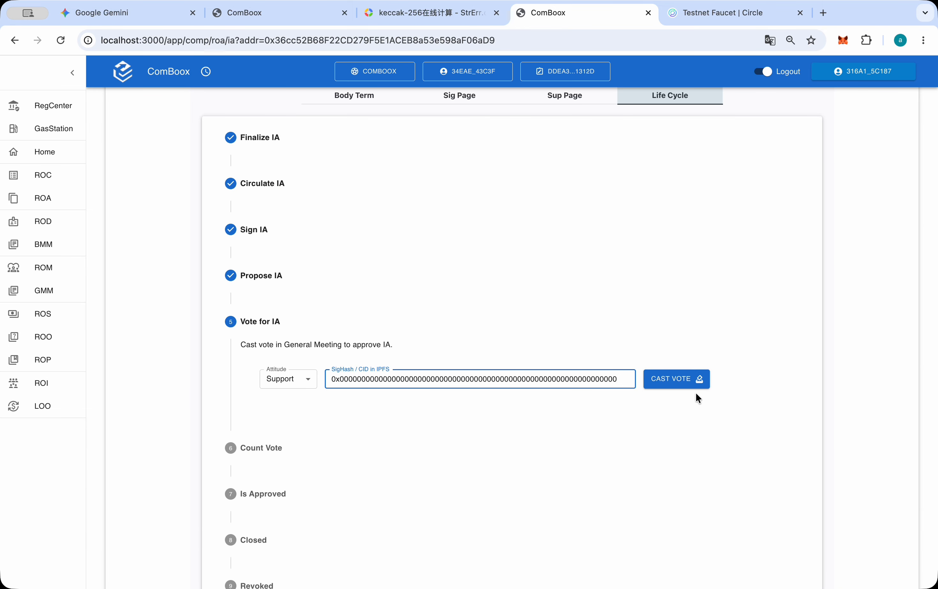
scroll(698, 398, up, 1)
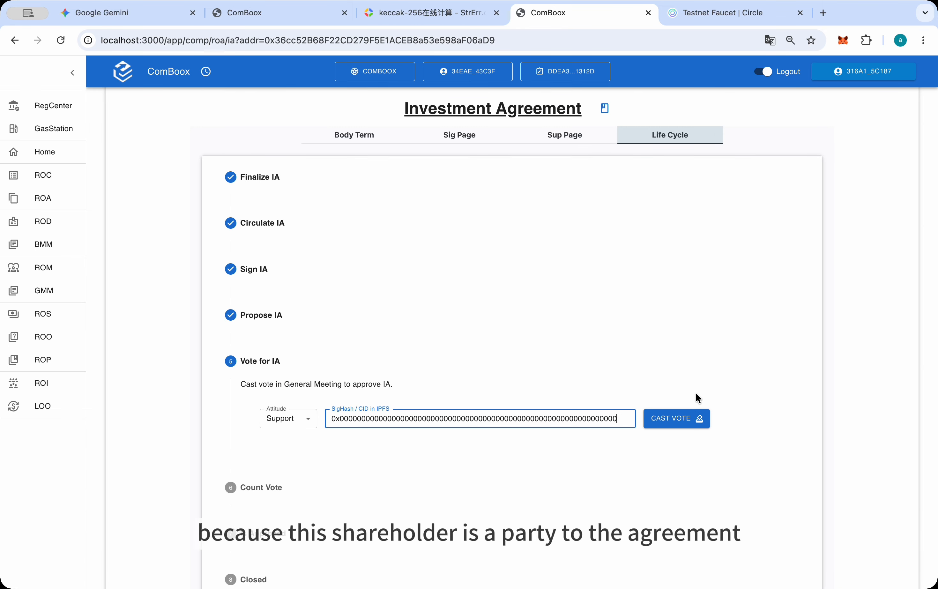
key(BackSpace)
text(1)
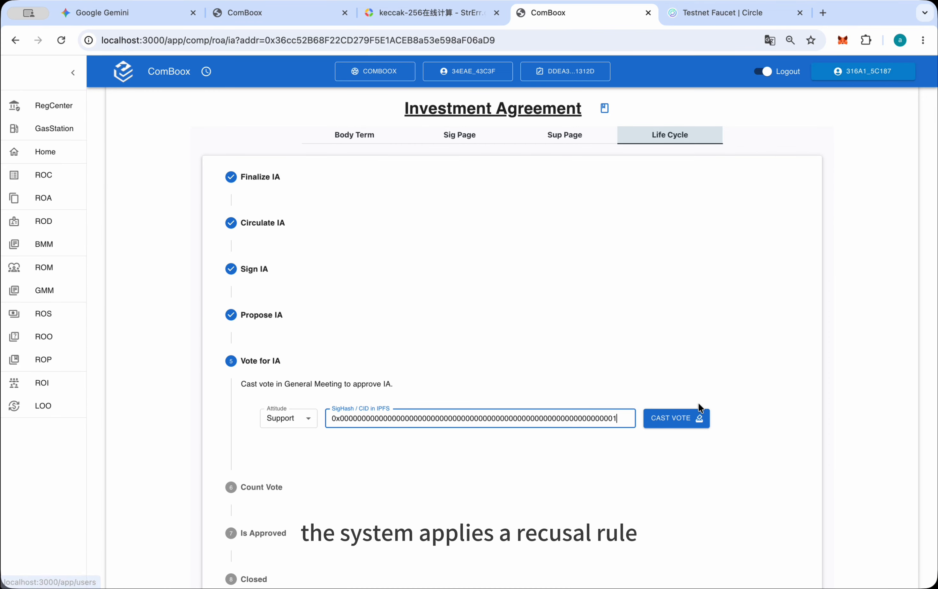
Try to cast a Support vote for the agreement as shareholder number one, a party to the deal
click(679, 416)
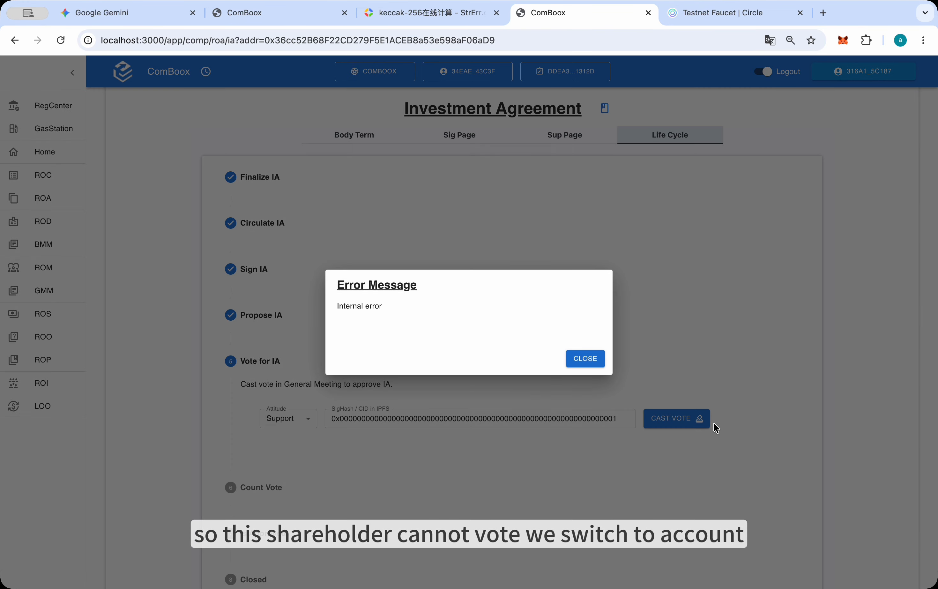
drag(337, 305, 373, 305)
click(589, 360)
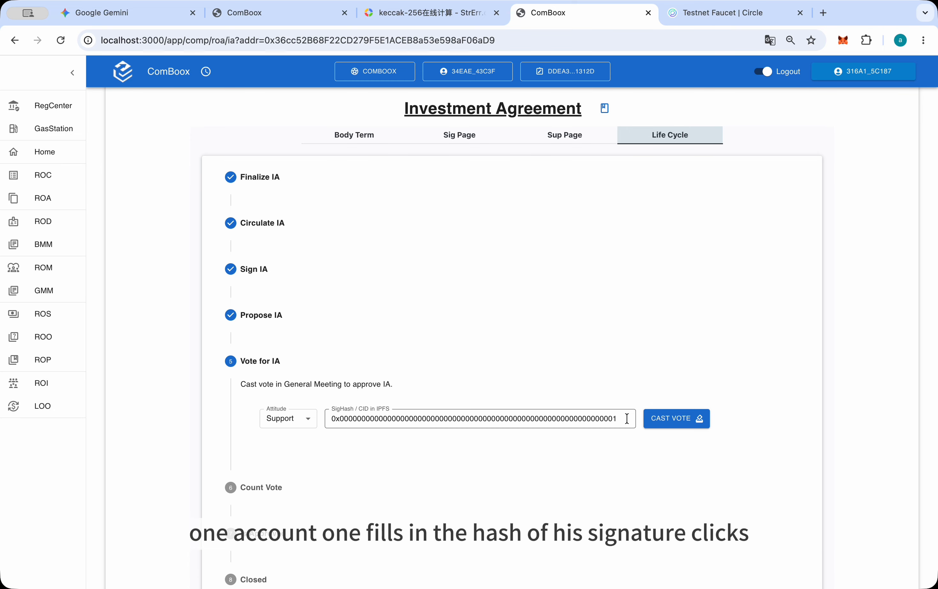
Switch the wallet to Account #1, cast its Support vote for the agreement with the SigHash ending in 1, and approve the transaction
click(843, 40)
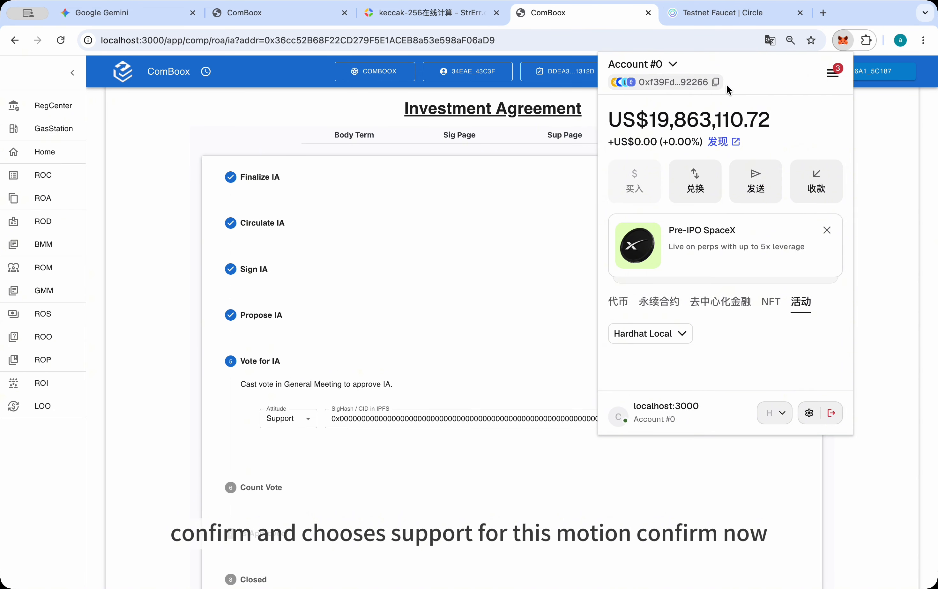
click(660, 65)
scroll(691, 273, down, 4)
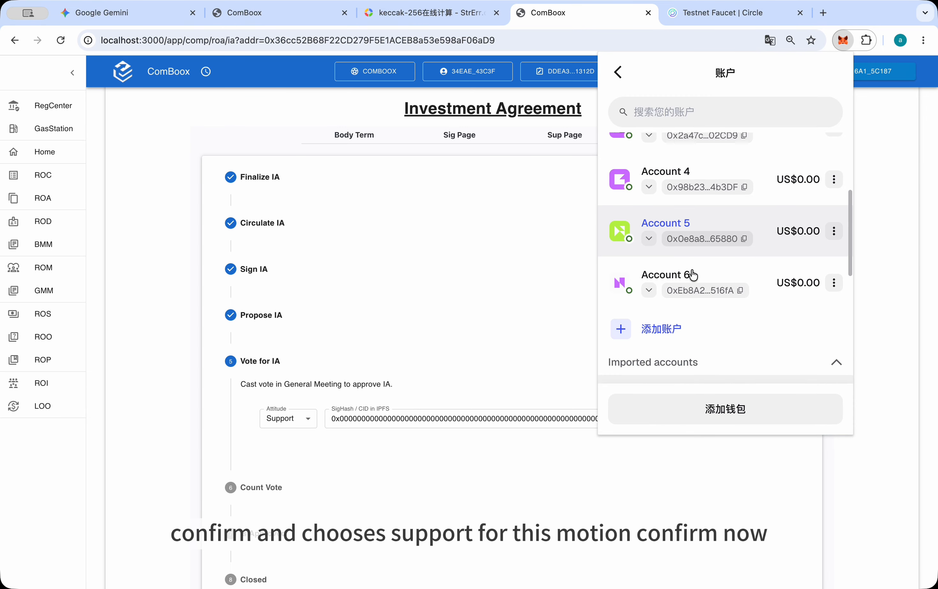
scroll(691, 269, down, 6)
click(676, 250)
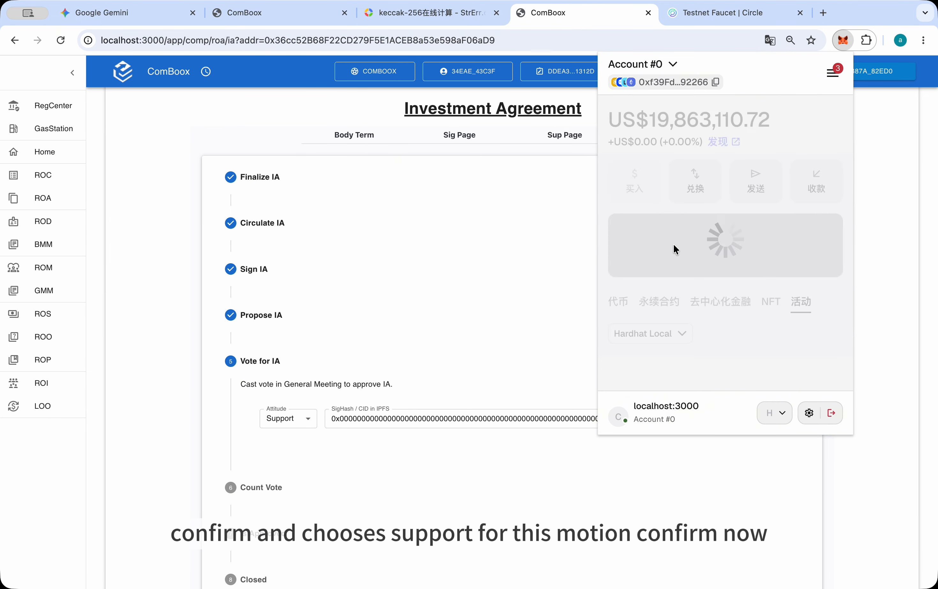
click(487, 315)
scroll(511, 329, down, 3)
click(675, 347)
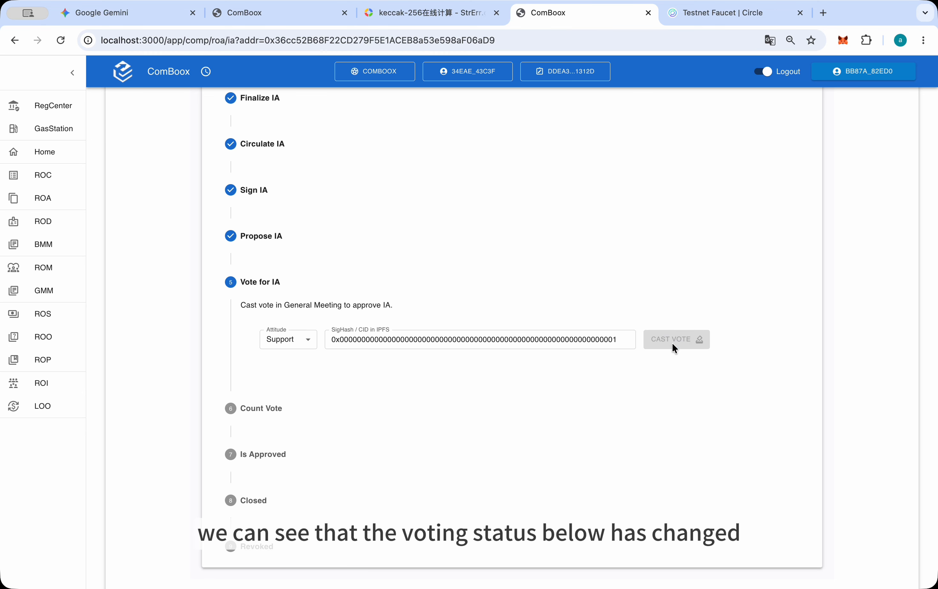
click(873, 347)
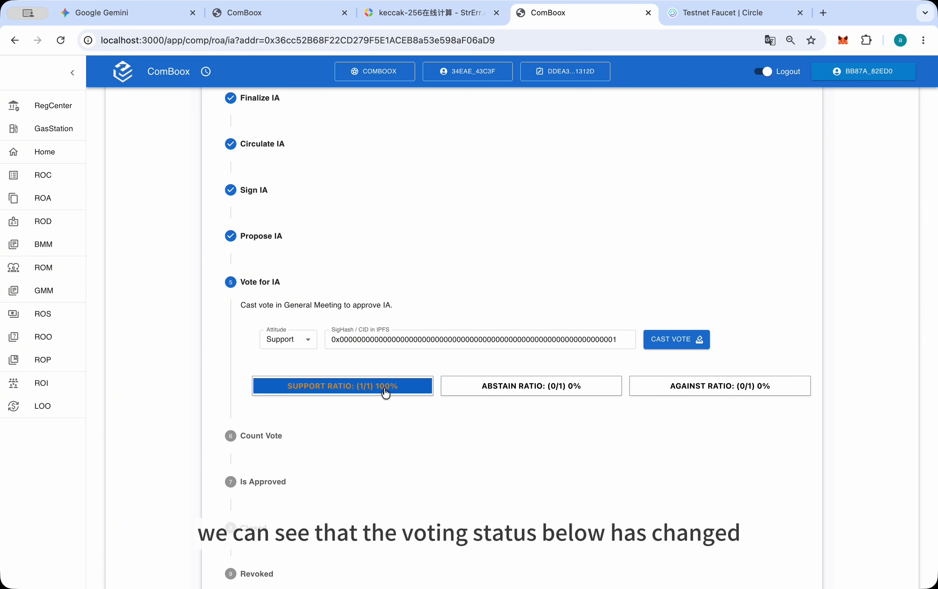
Check the Attitude options, switch the wallet to Account #3, and cast its Support vote with the SigHash ending in 2
click(303, 342)
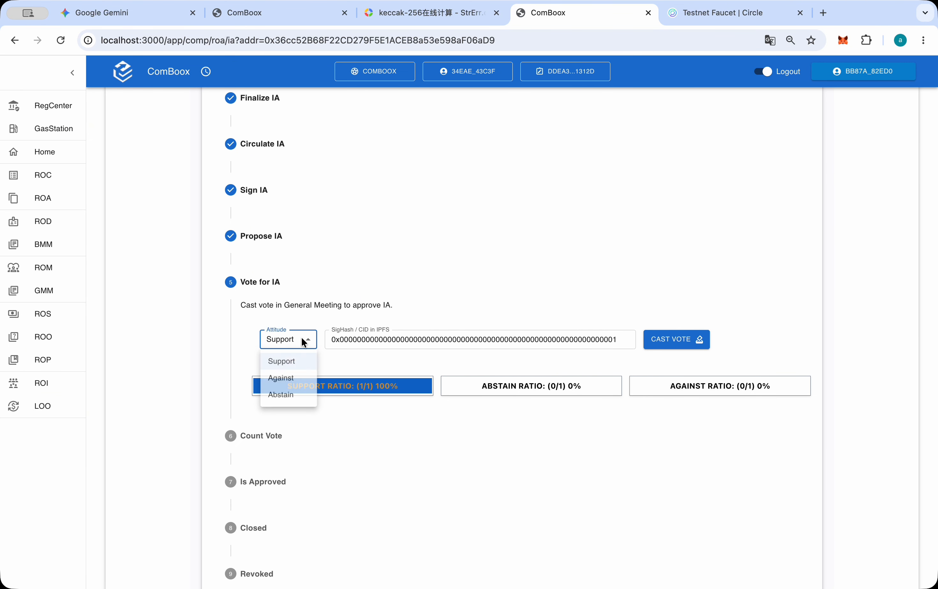
click(465, 318)
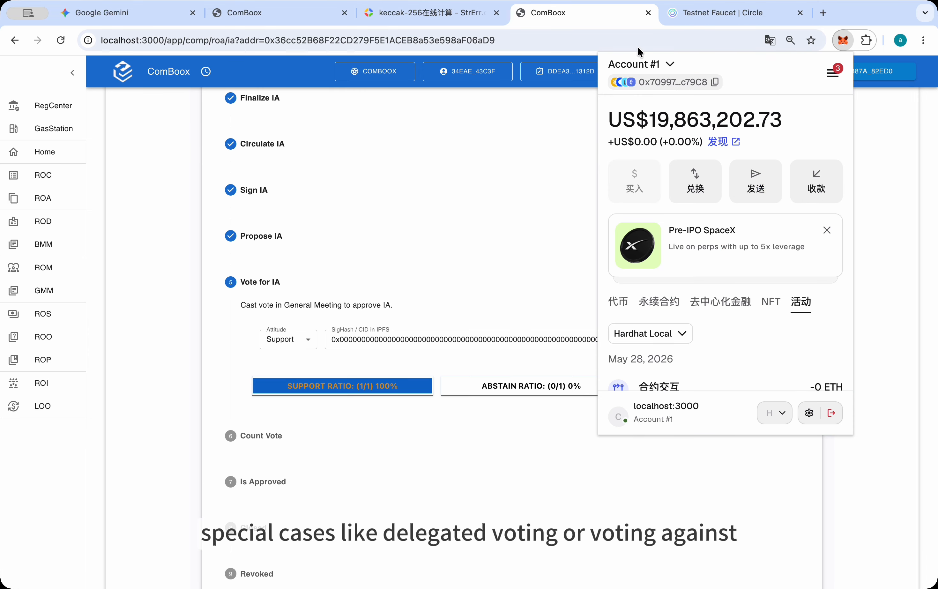
click(660, 66)
scroll(696, 261, down, 15)
click(659, 348)
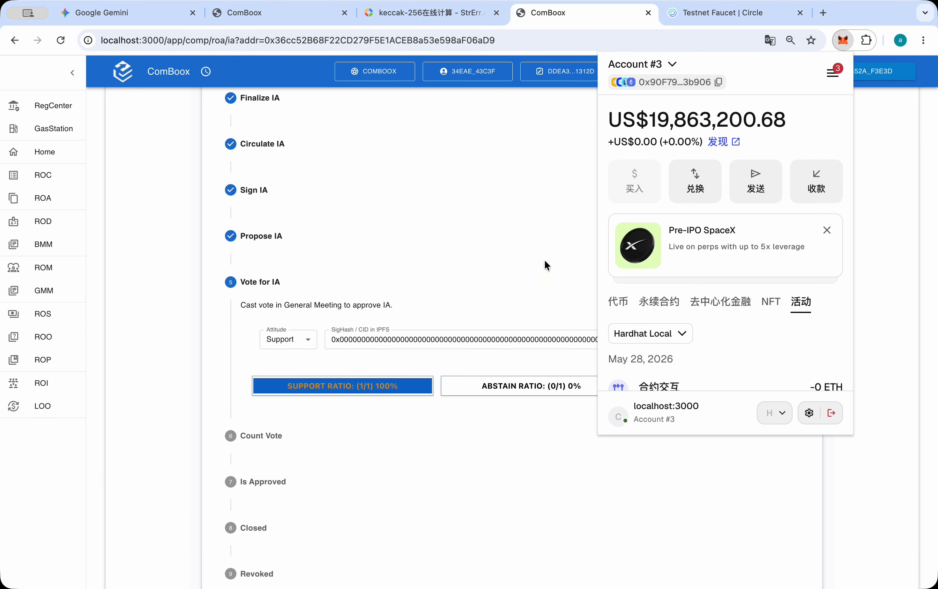
click(544, 263)
click(683, 343)
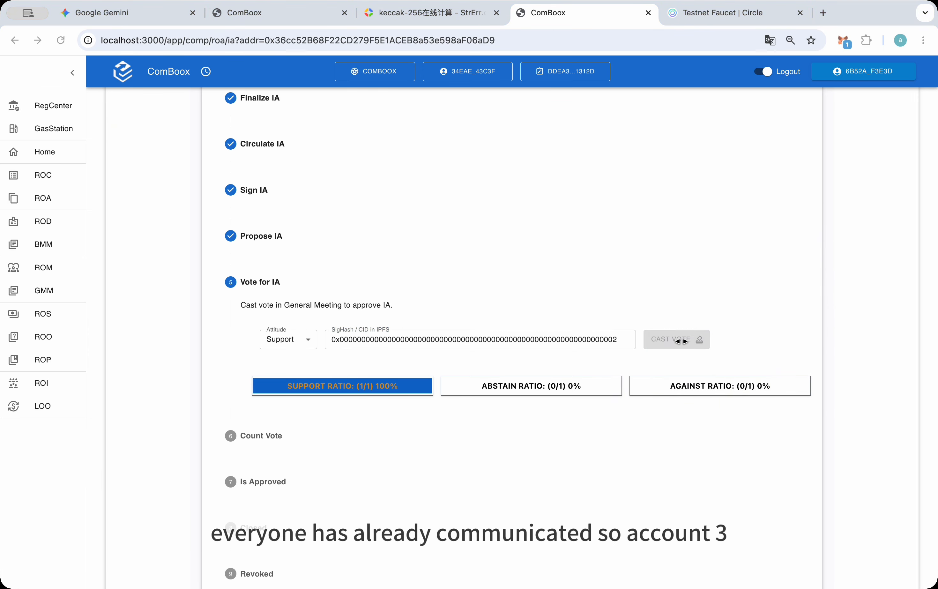
click(855, 365)
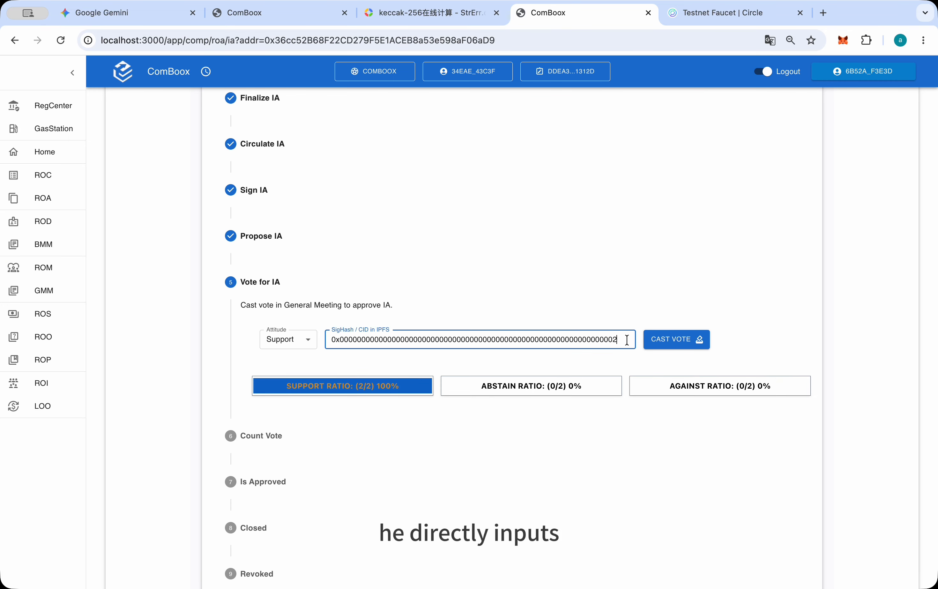
Switch the wallet to Account #4 and cast its Support vote for the agreement with the SigHash ending in 3
click(843, 41)
click(643, 64)
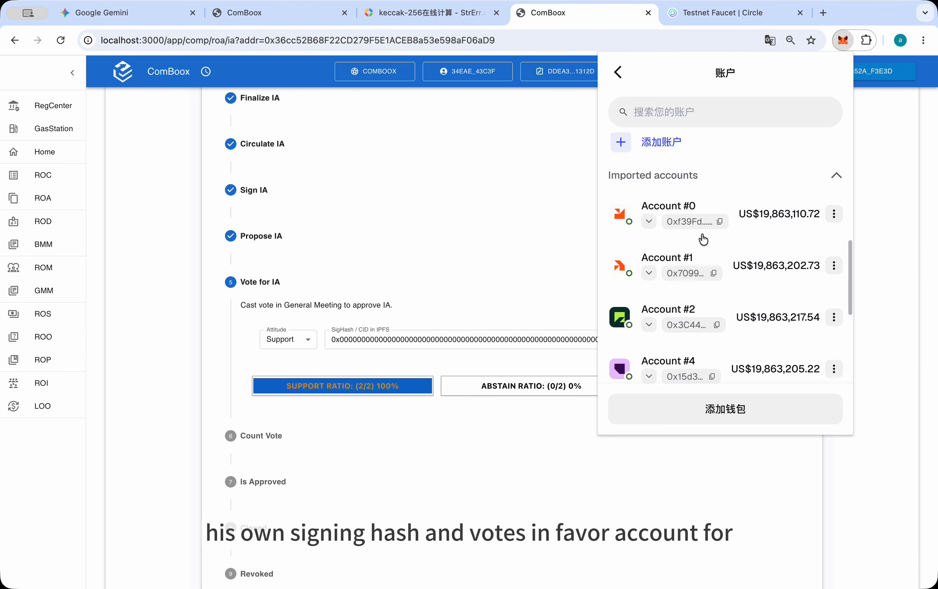
scroll(701, 237, down, 3)
click(662, 194)
click(549, 288)
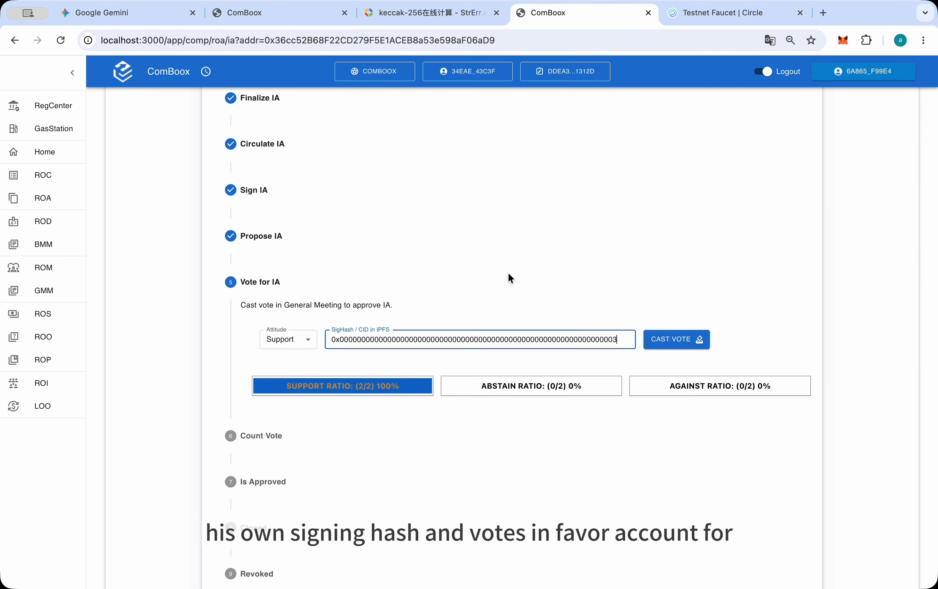
click(667, 339)
click(859, 348)
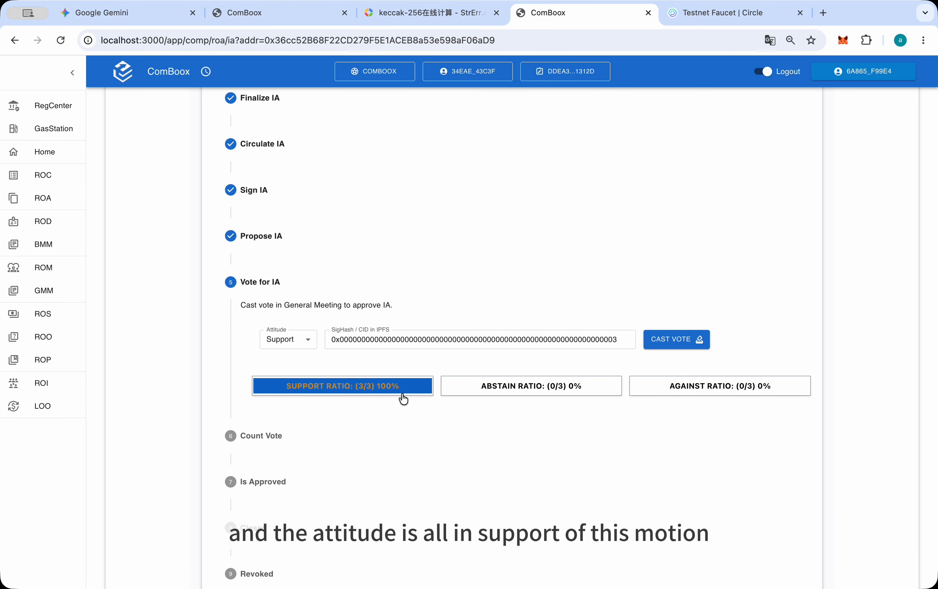
Review the individual Support vote records, close them, and reopen the agreement's life cycle at the Count Vote stage
click(374, 396)
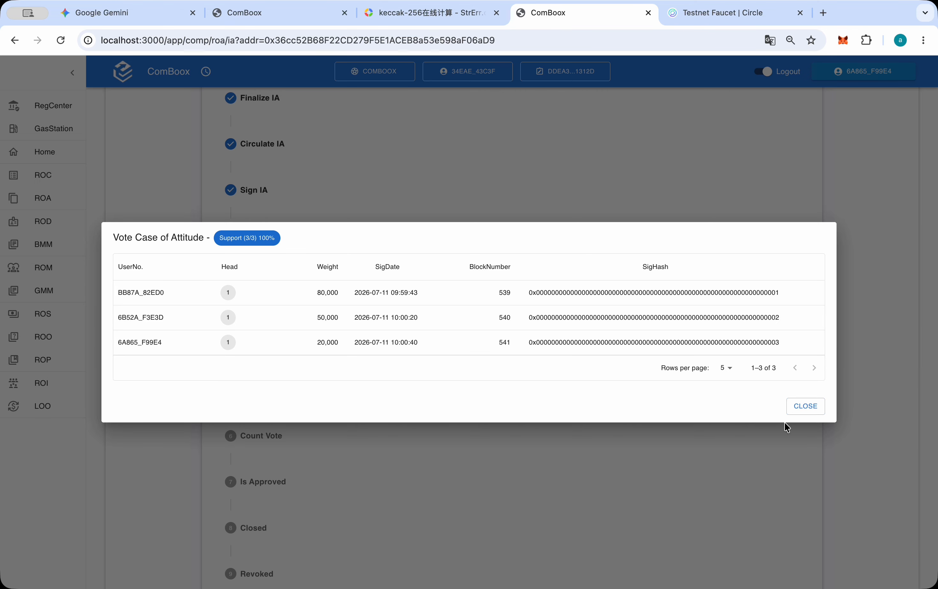
click(813, 407)
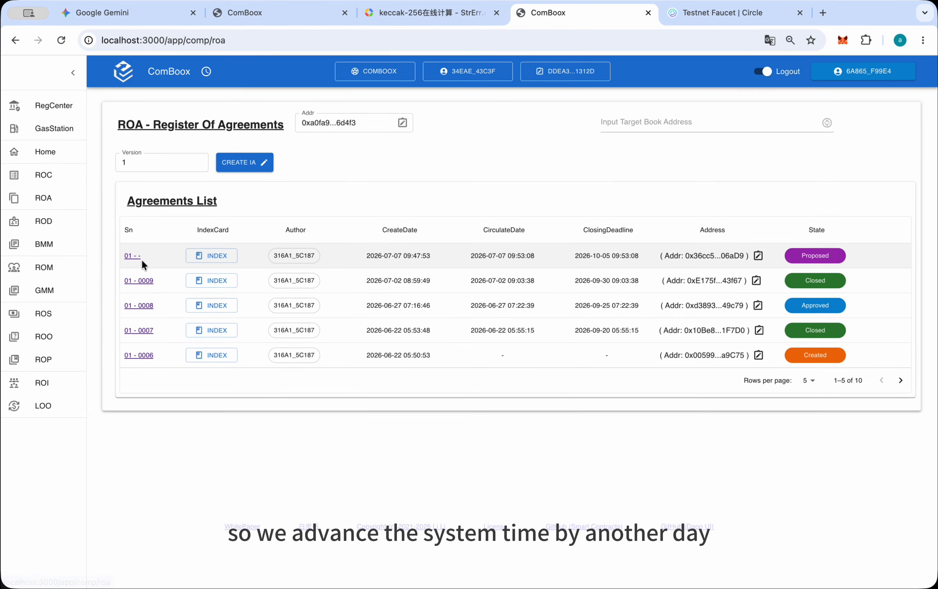
click(141, 259)
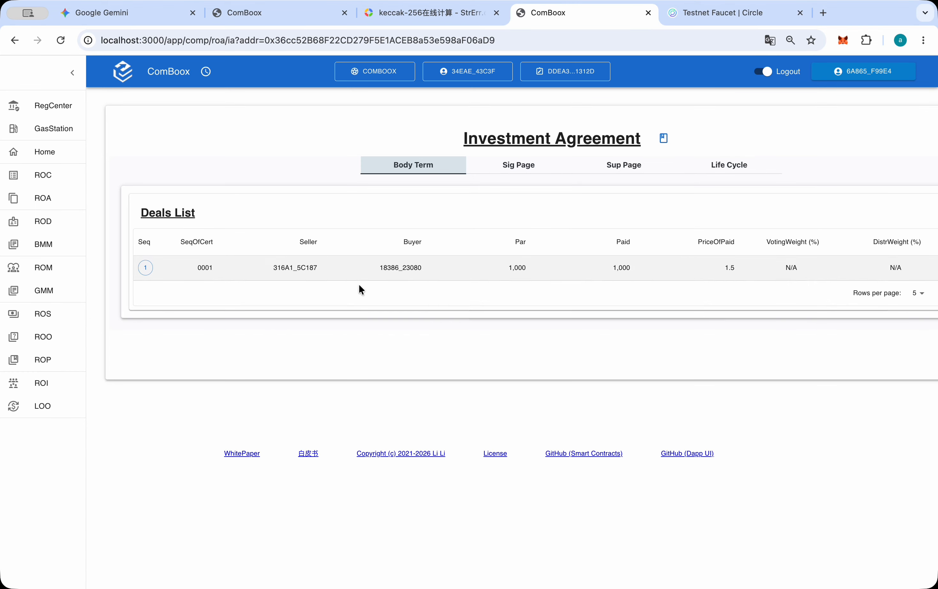
click(697, 176)
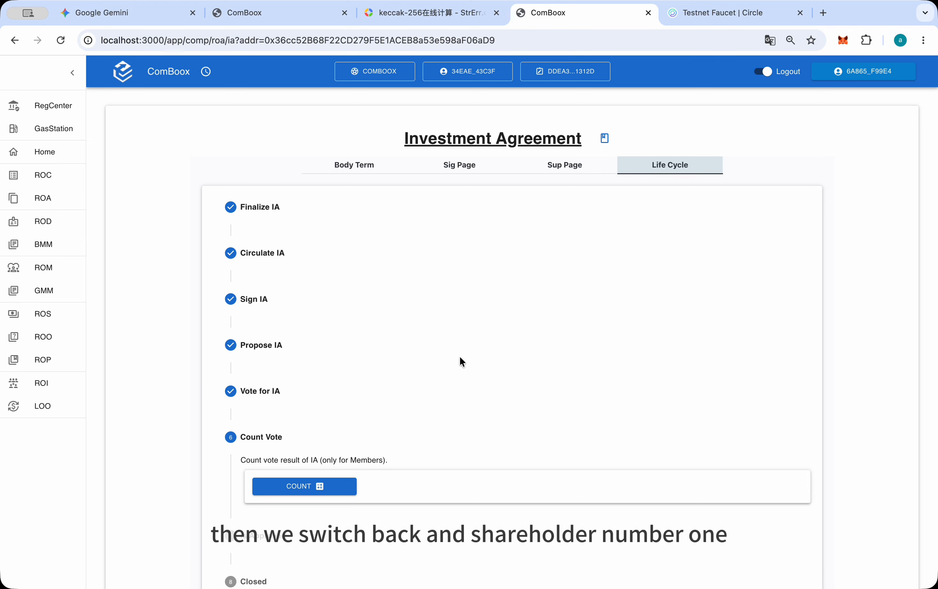
scroll(460, 355, down, 3)
Switch the wallet back to Account #0, count the agreement's vote result, and approve the transaction
click(842, 40)
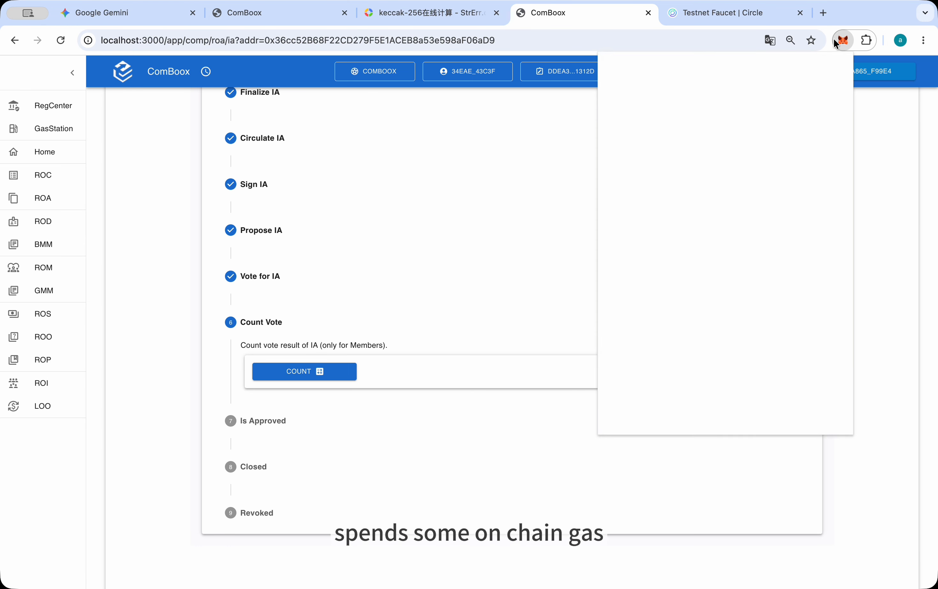
click(662, 64)
scroll(666, 155, down, 2)
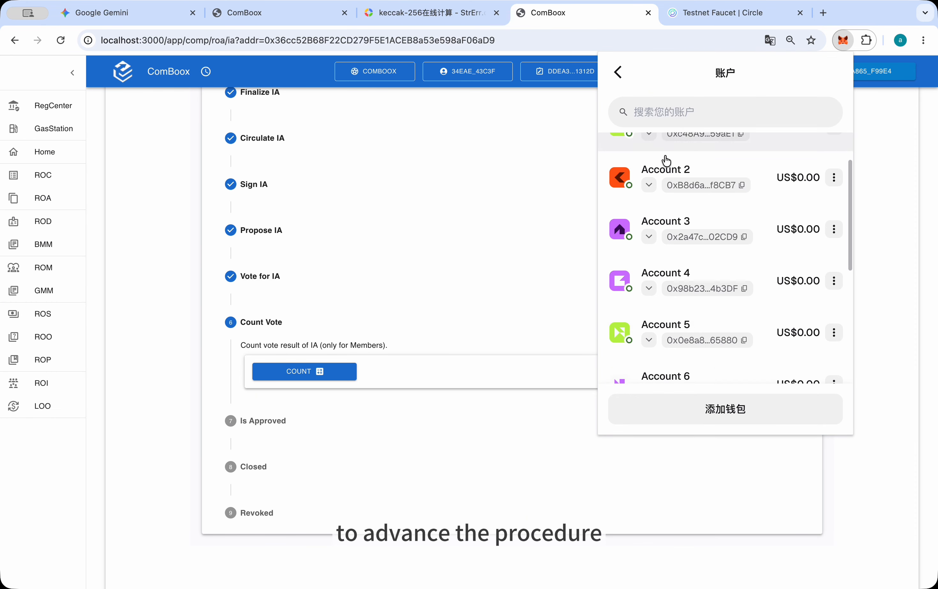
scroll(666, 160, up, 2)
click(666, 177)
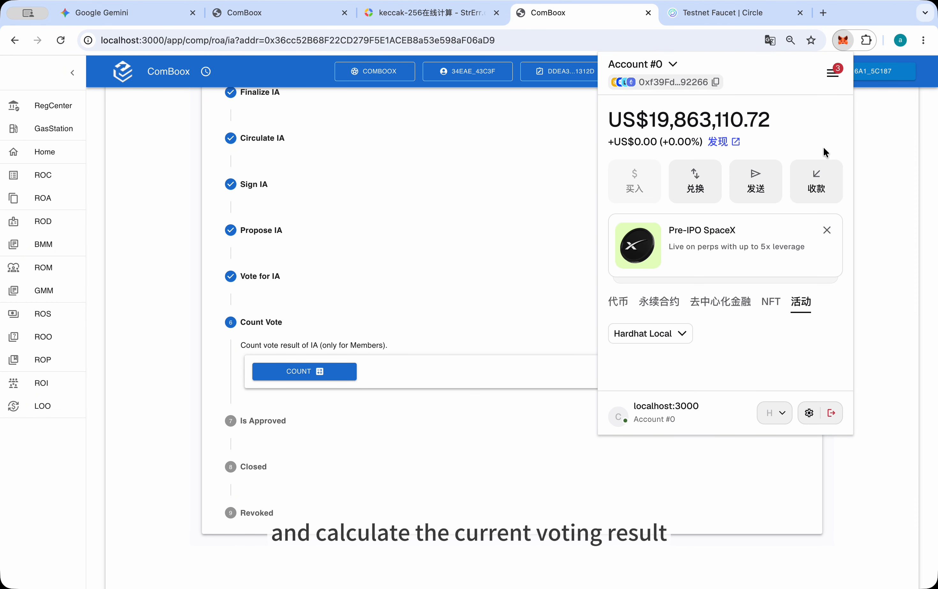
click(909, 157)
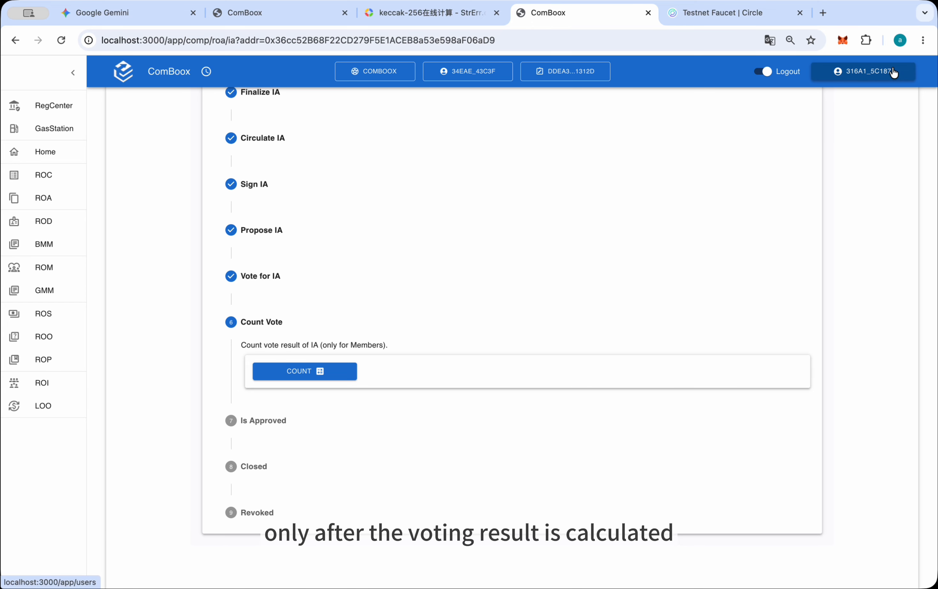
click(333, 371)
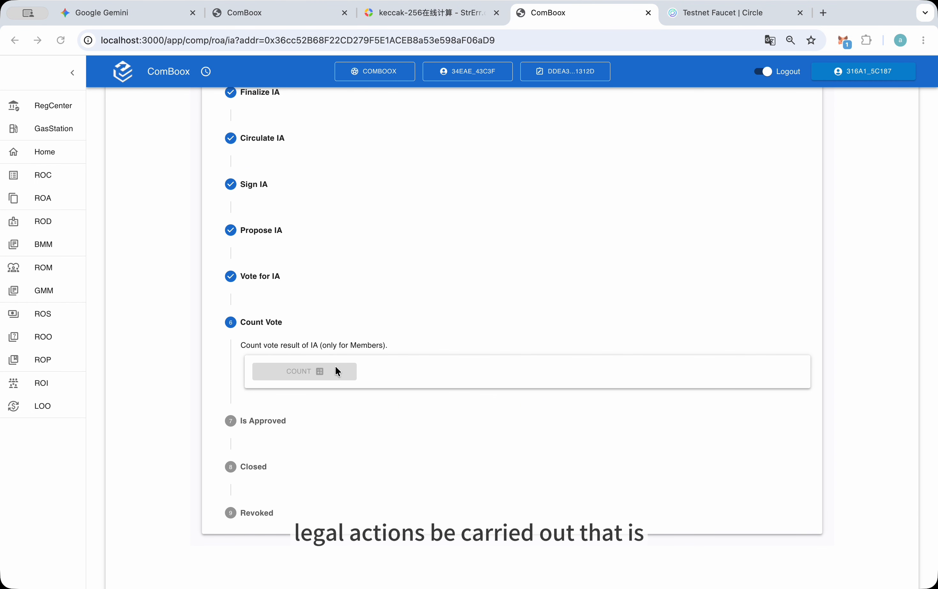
click(871, 348)
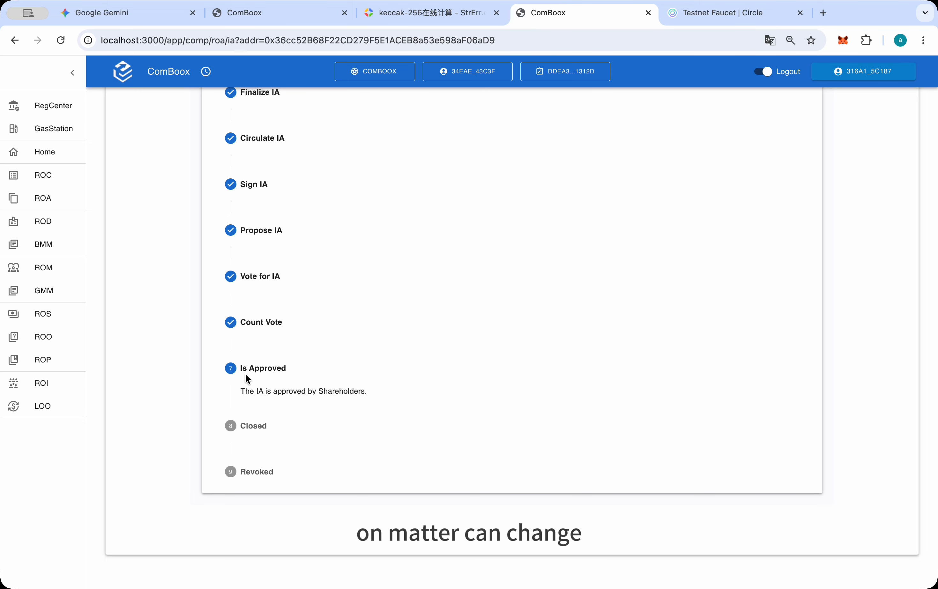
Read the agreement's Is Approved stage and check the newest agreement's state in the Register Of Agreements
drag(240, 369, 379, 394)
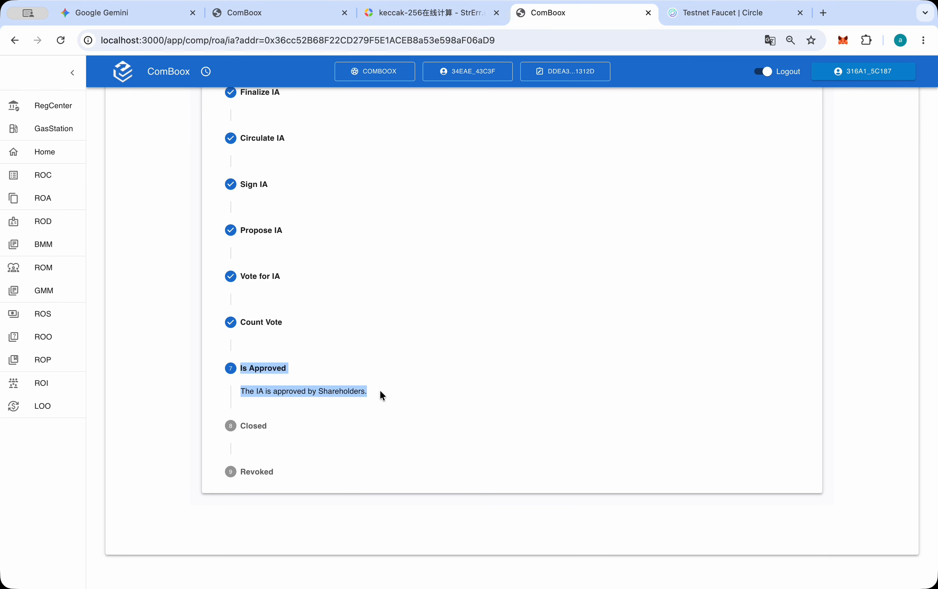
click(401, 314)
scroll(400, 314, up, 3)
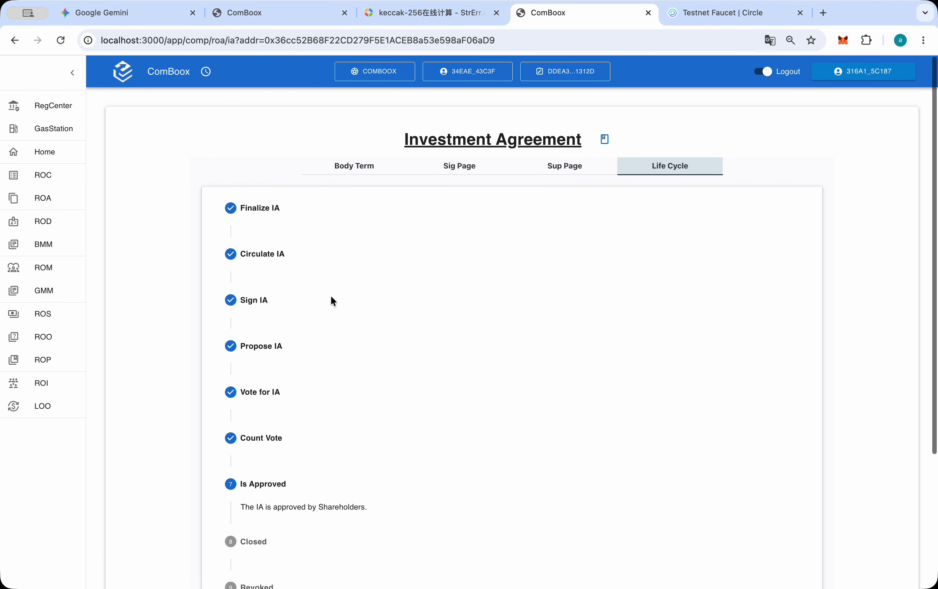
click(39, 195)
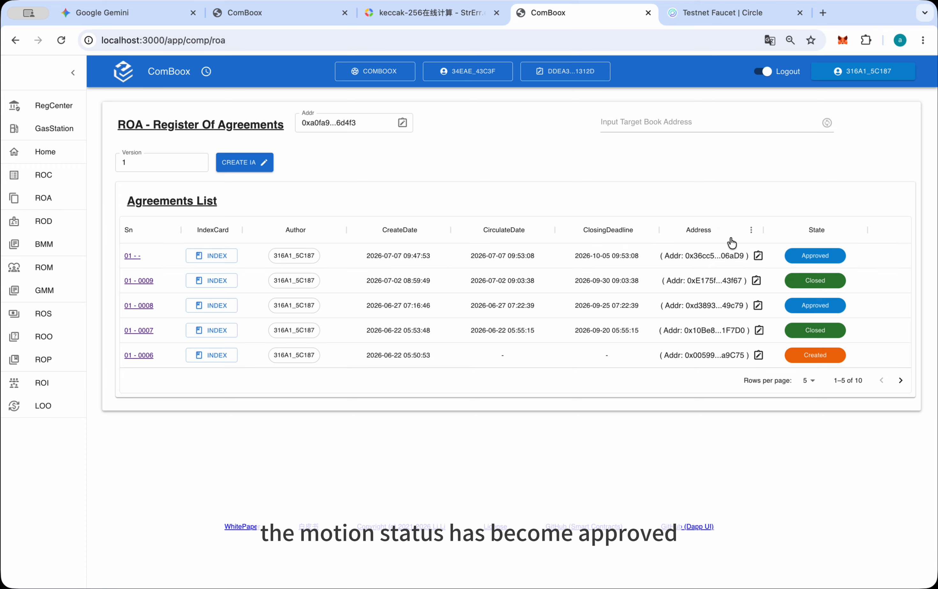
click(831, 260)
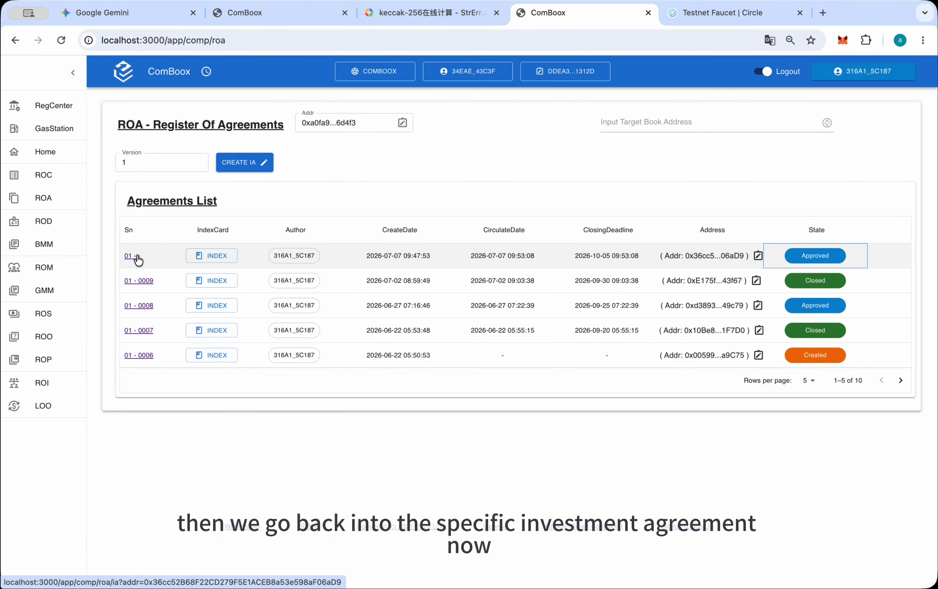
Open the newest agreement's only deal and read its Order of Deal details, including its state
click(137, 257)
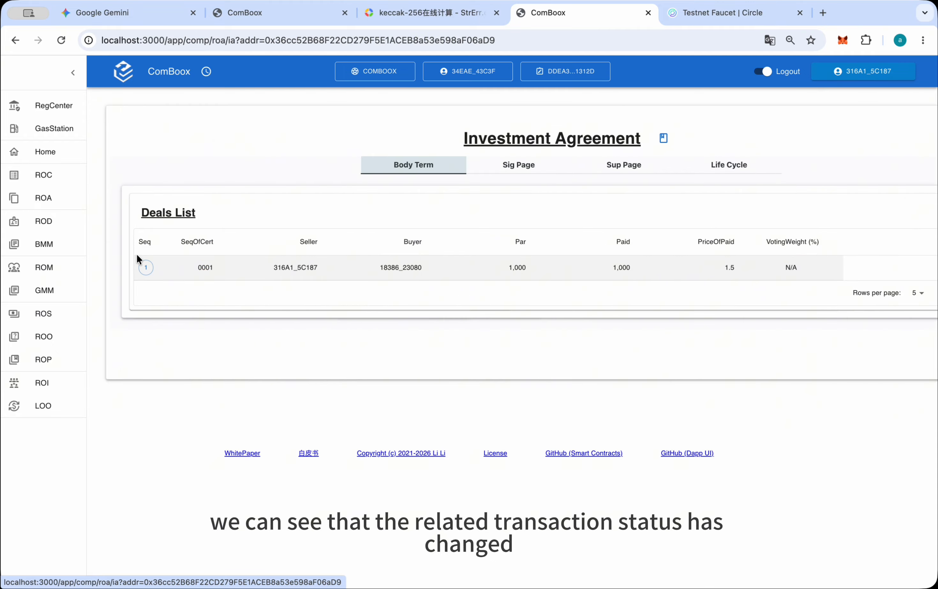
click(279, 267)
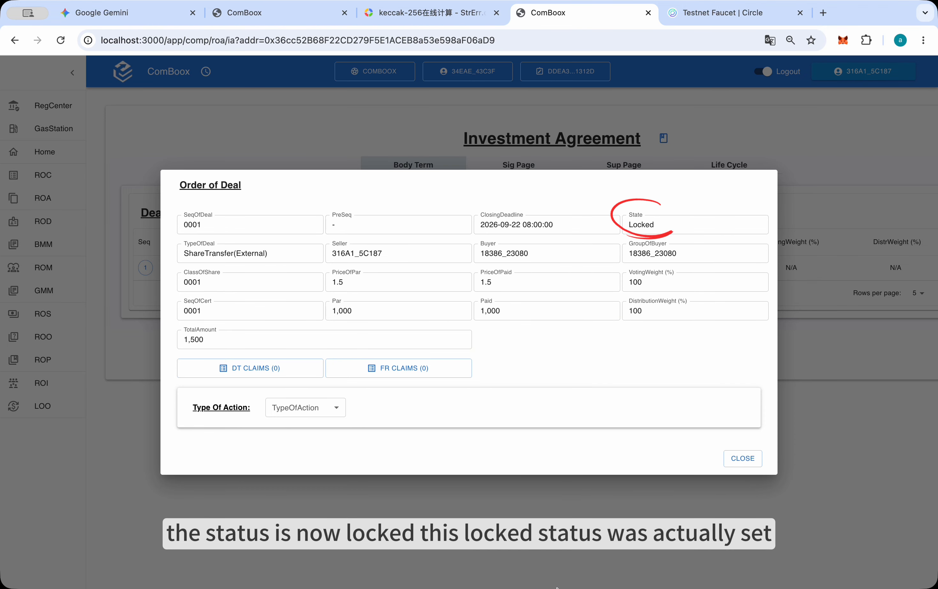
click(91, 575)
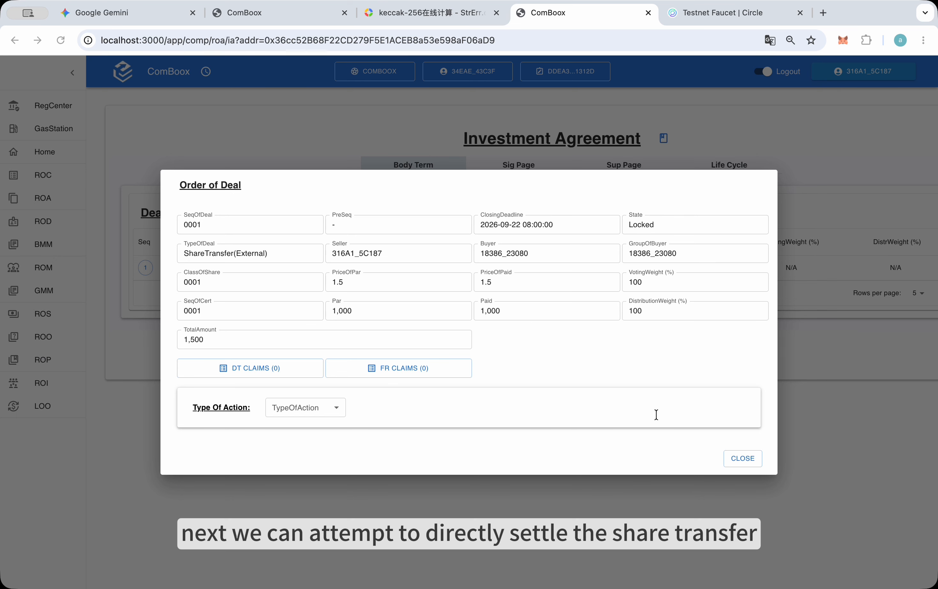
scroll(610, 353, right, 3)
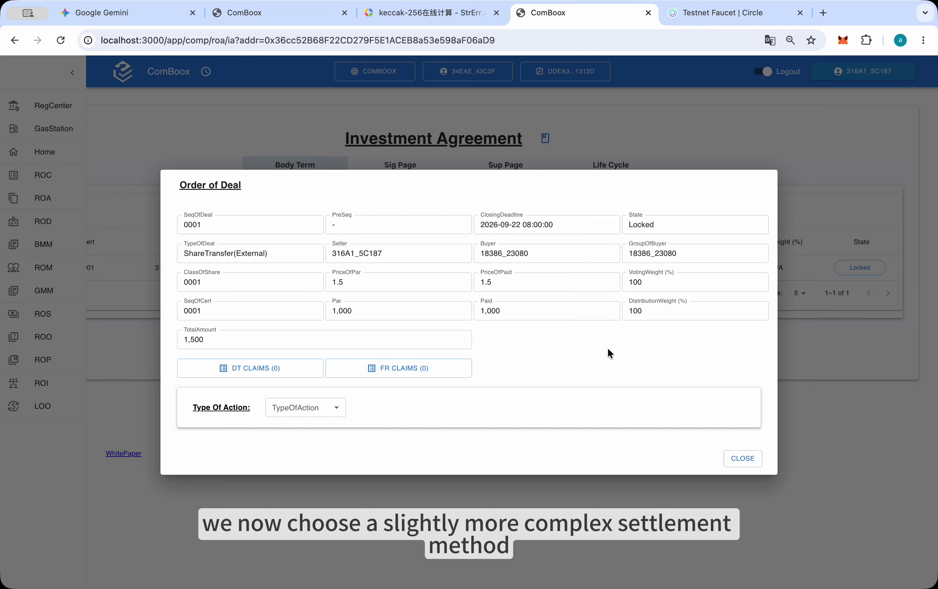
Choose PushToCoffer as the deal's type of action, looking over the other available action types
click(328, 413)
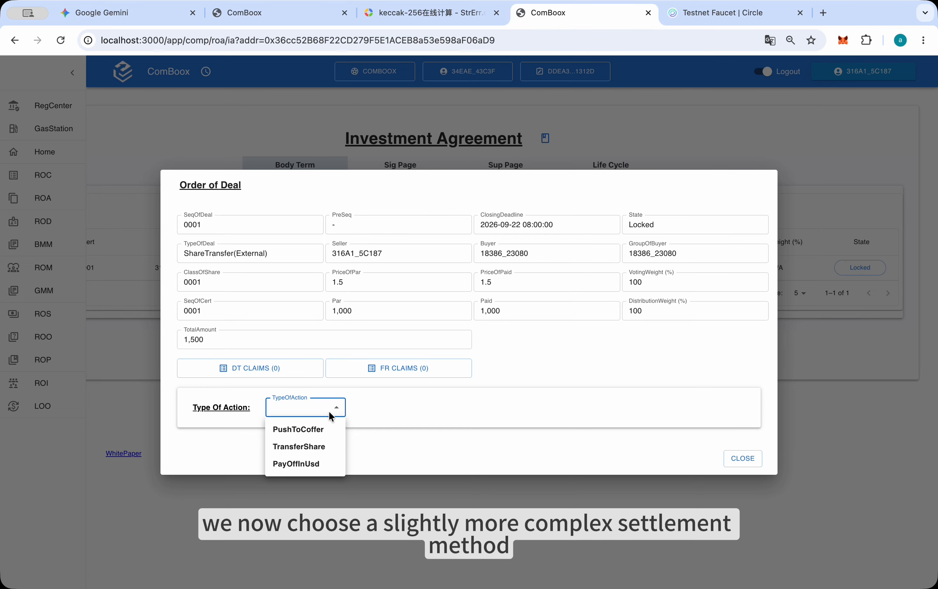
click(330, 429)
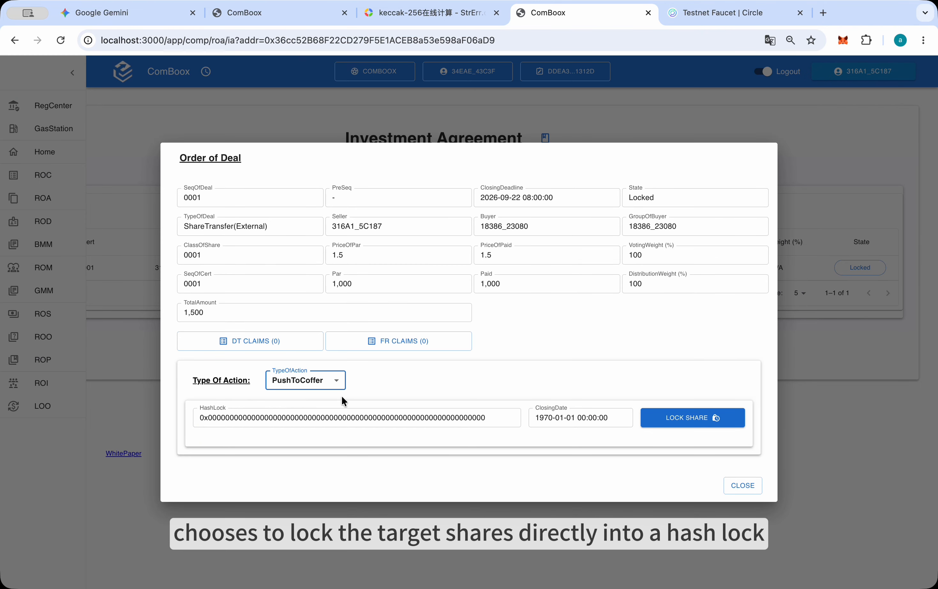
click(333, 382)
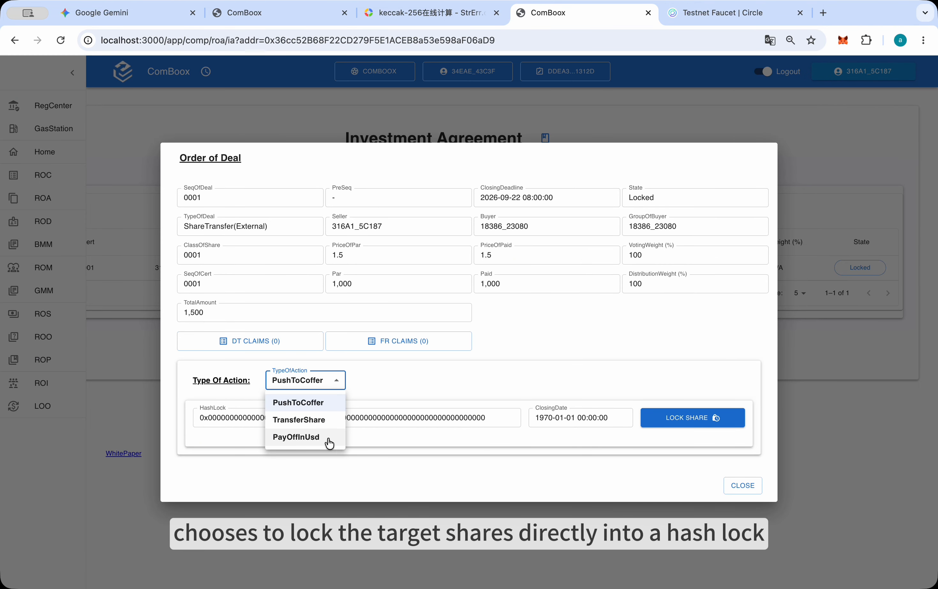
click(384, 435)
click(331, 383)
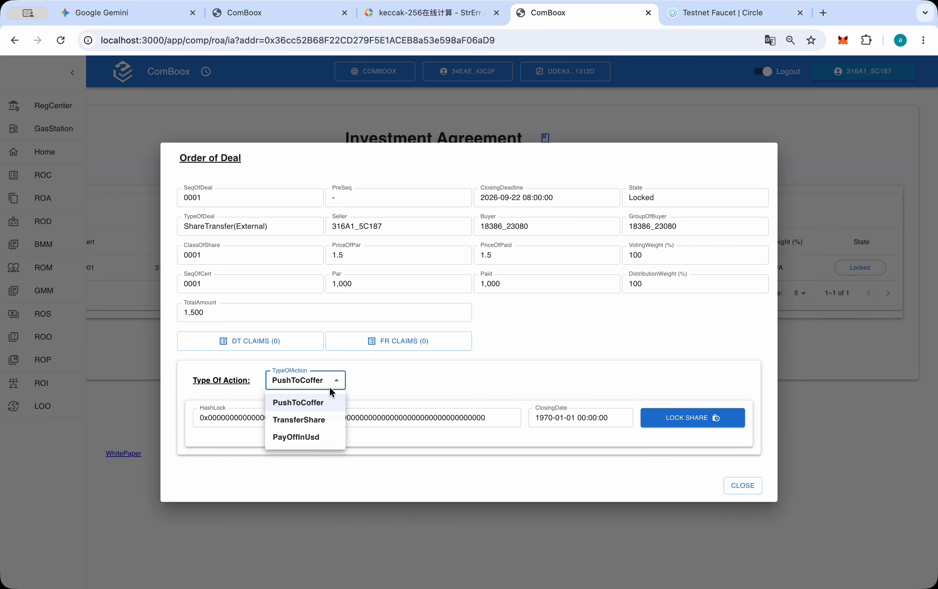
click(381, 437)
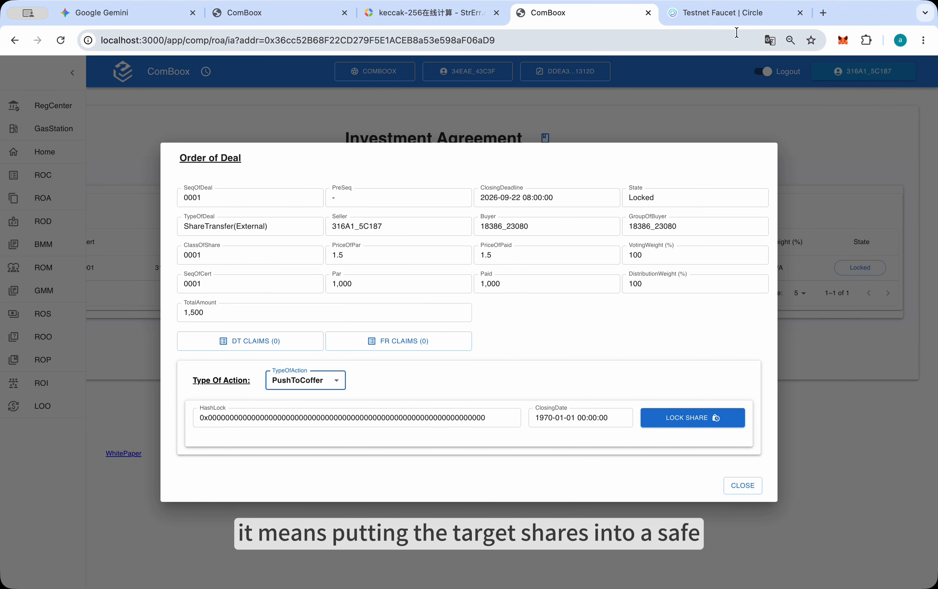
On the keccak-256 calculator page, replace the source text with "today is monday" and copy the resulting hash
click(419, 12)
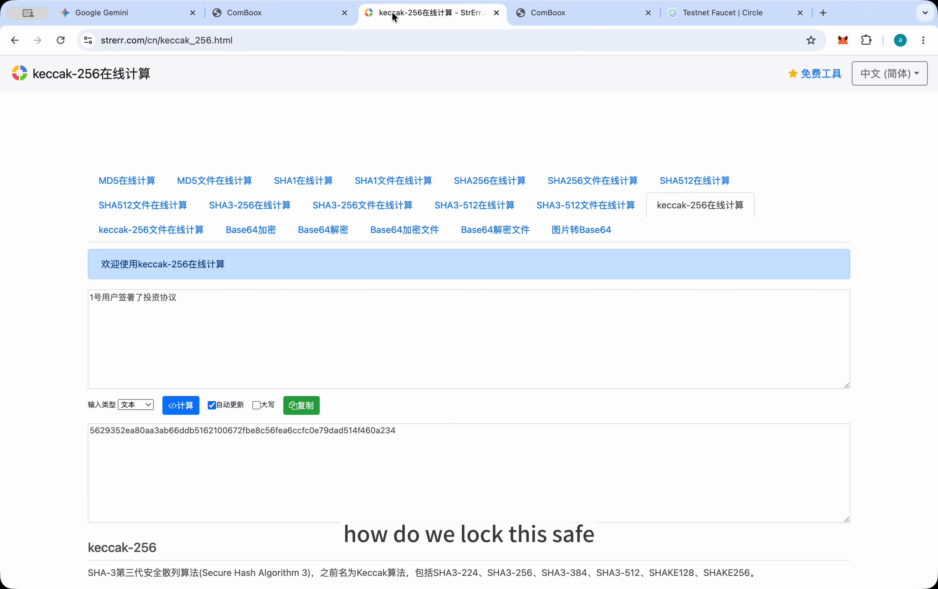
drag(182, 303, 67, 296)
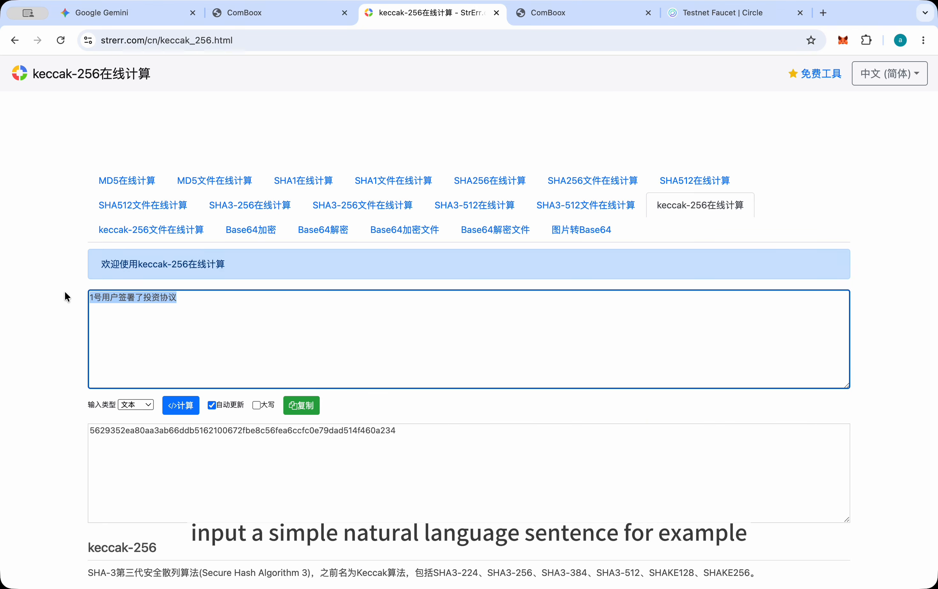
text(today is )
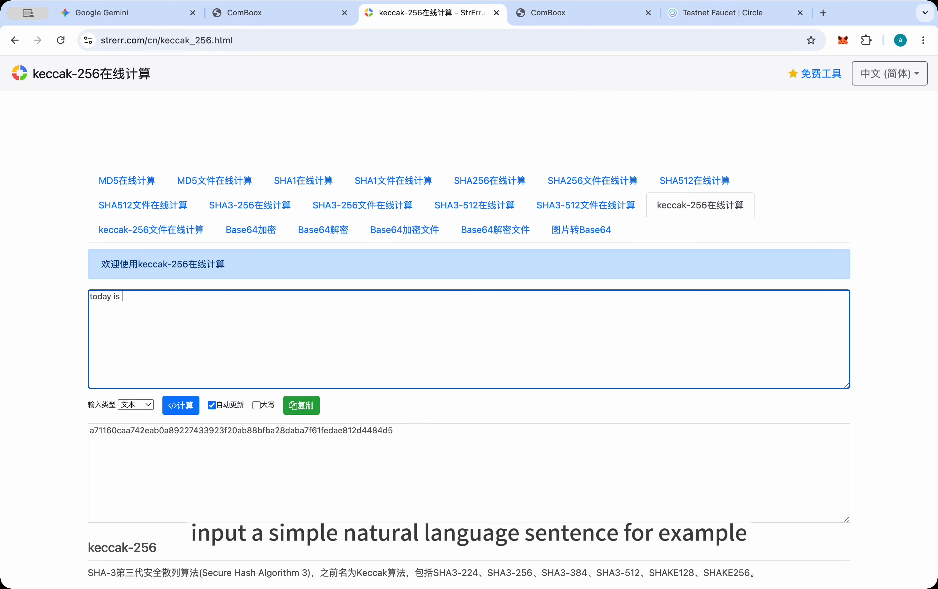
text(monday)
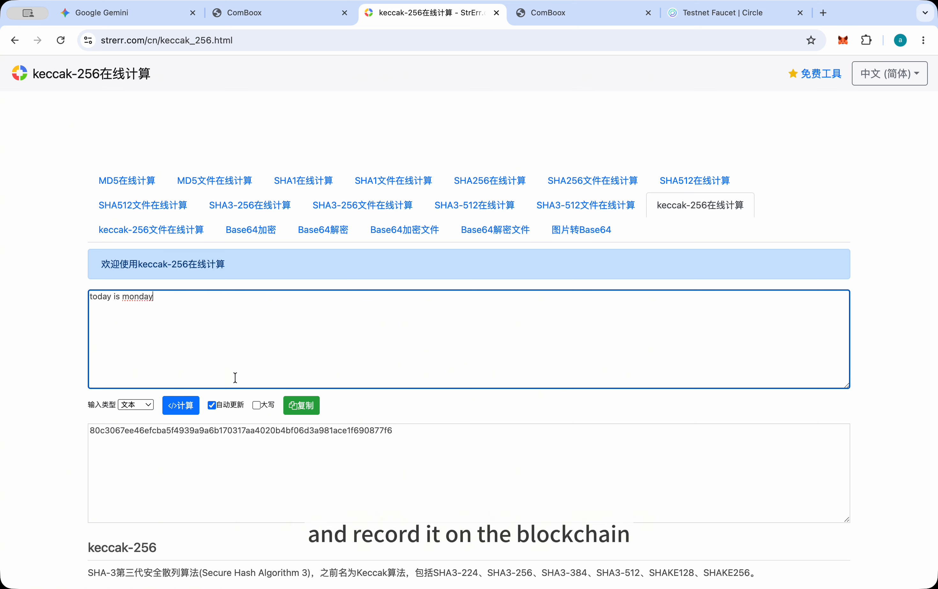
click(302, 405)
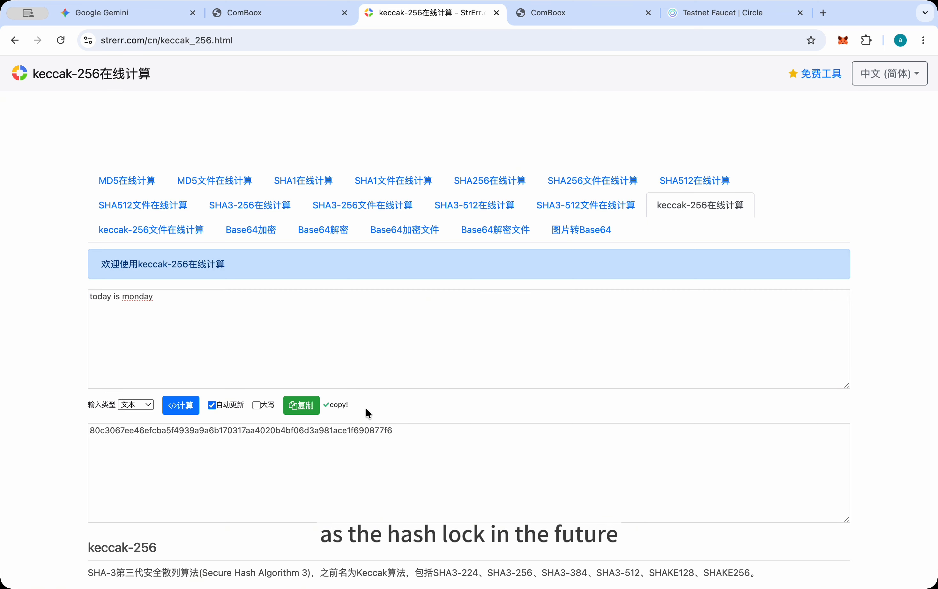
Return to the ComBoox deal and replace its HashLock value with the copied hash
click(565, 12)
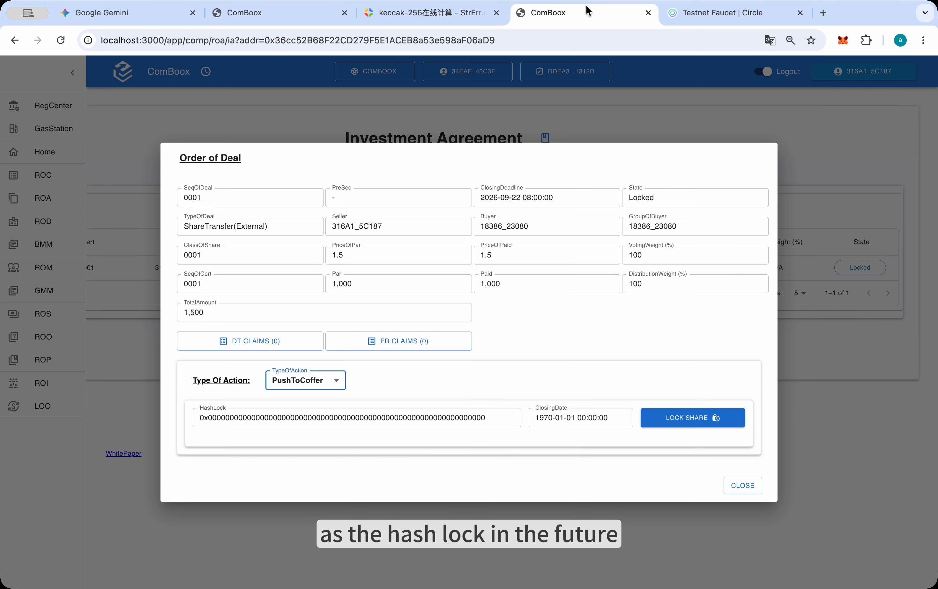
click(405, 416)
key(super+a)
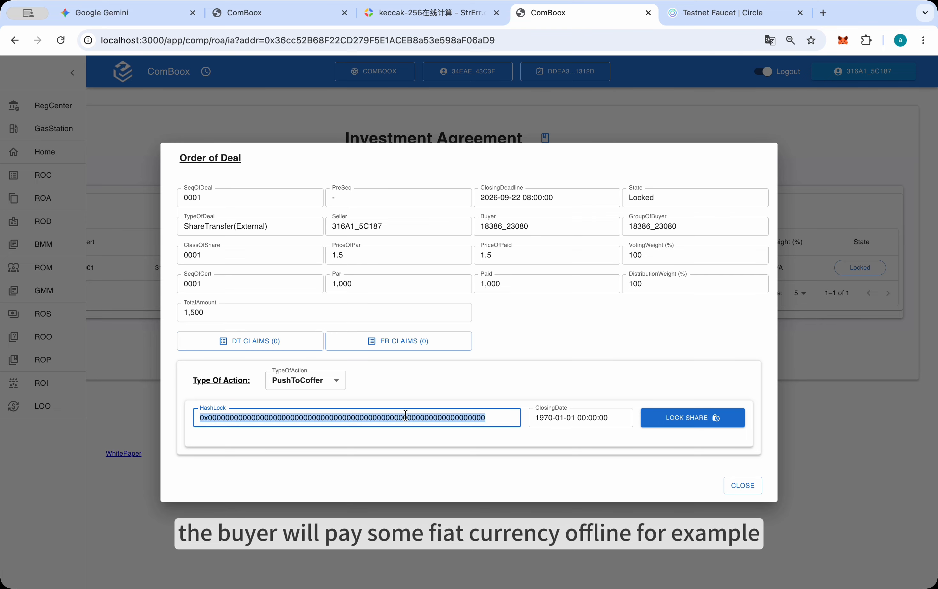
text(0x80c3067ee46efcba5f4939a9a6b170317aa4020b4bf06d31981ace1f690877f6)
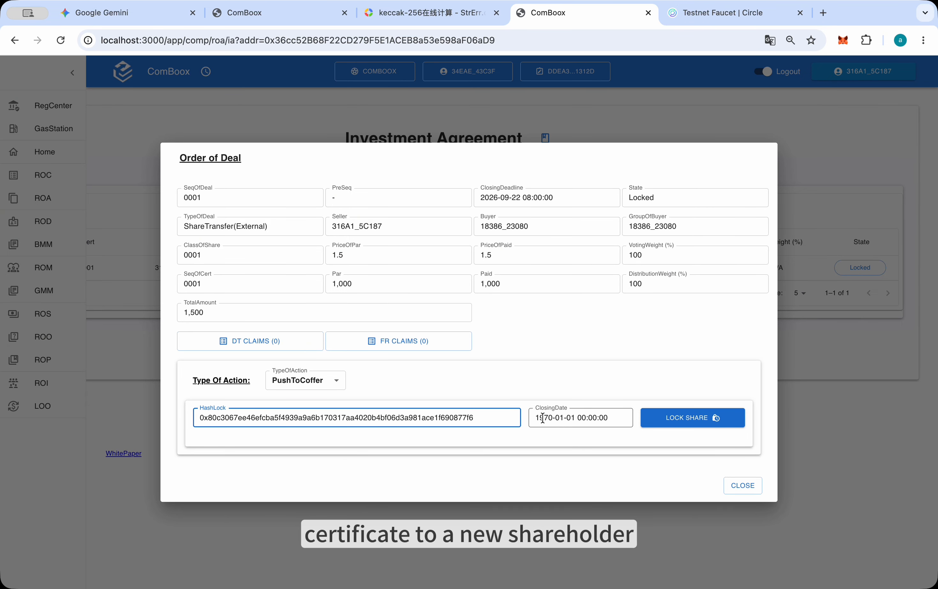
click(563, 421)
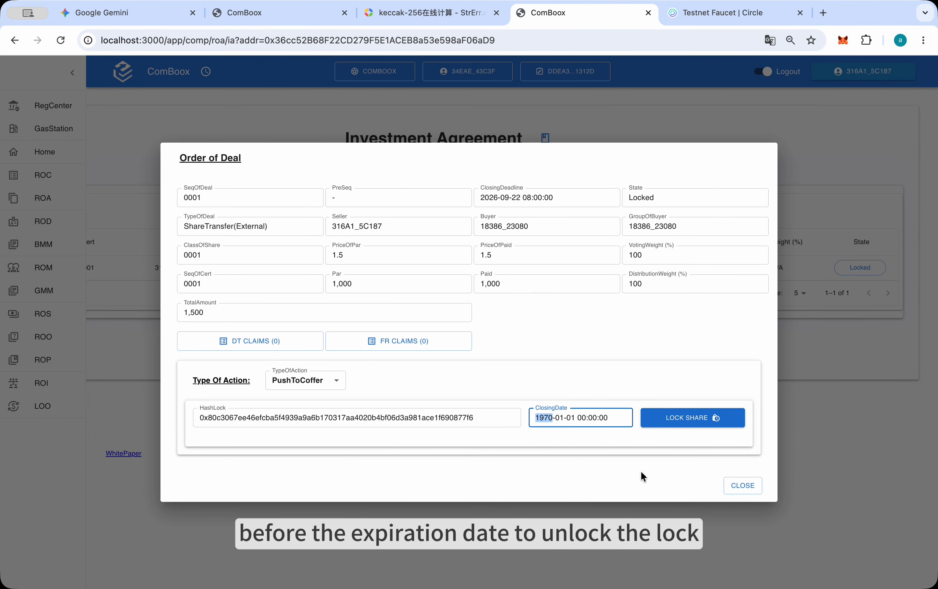
text(2026-)
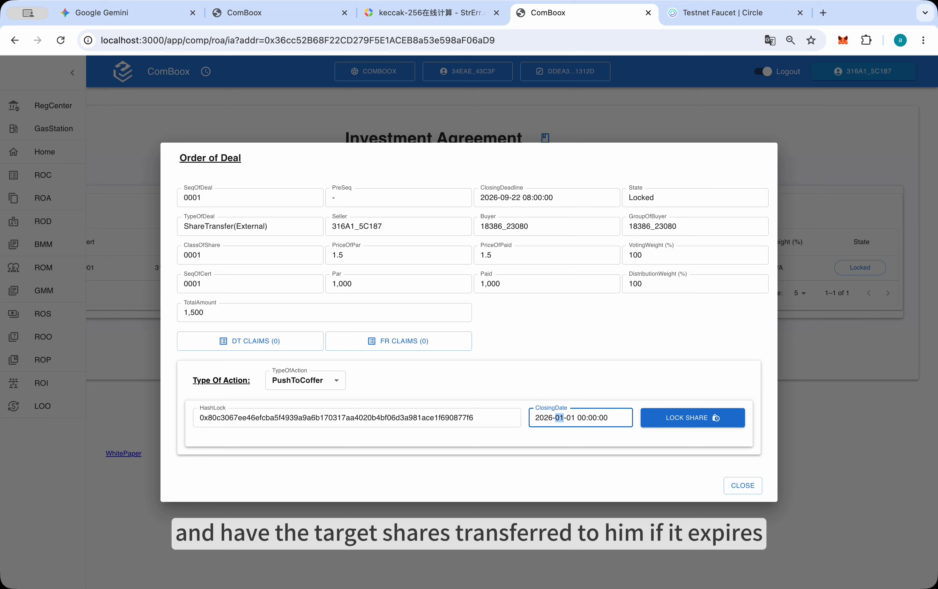
text(12-12 08)
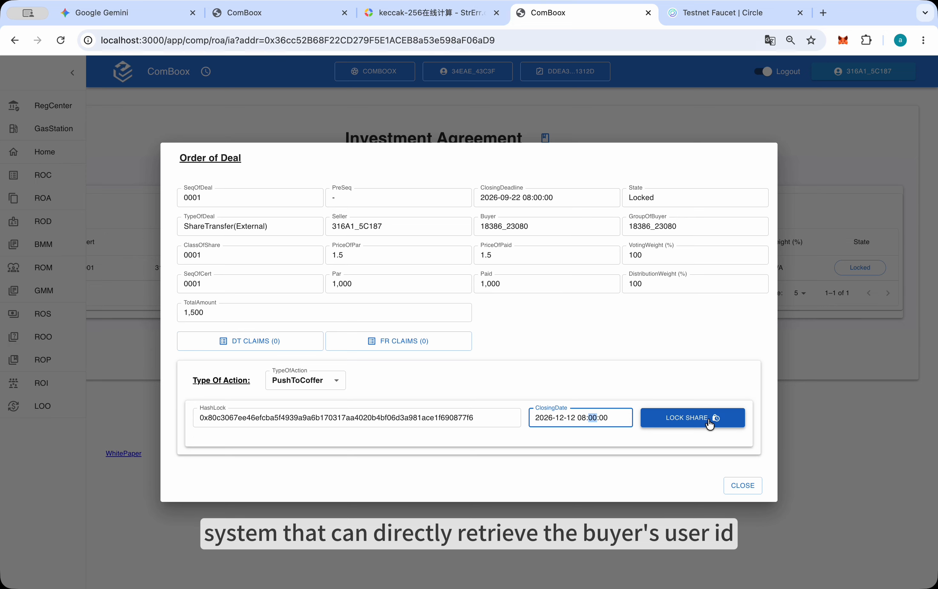
click(709, 421)
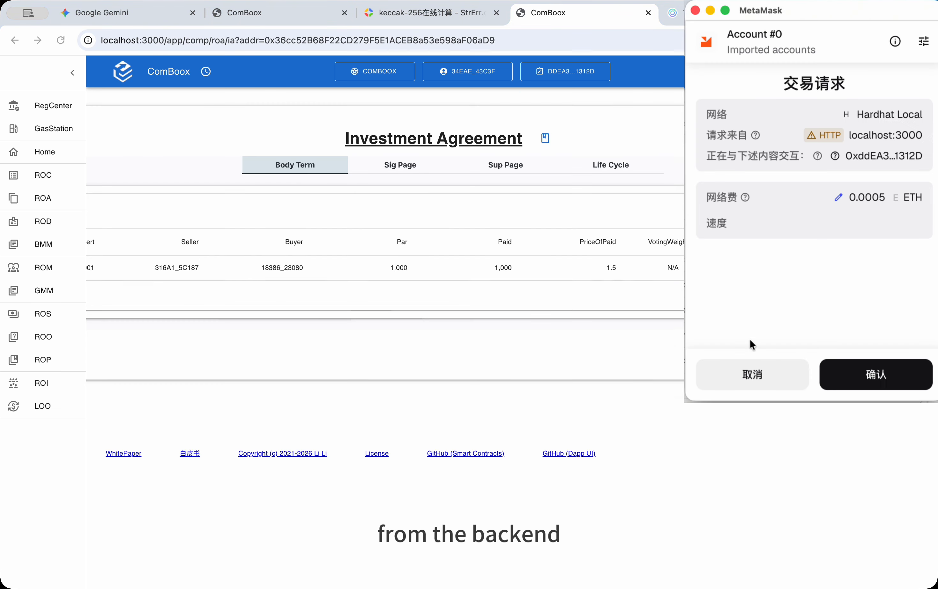
click(832, 369)
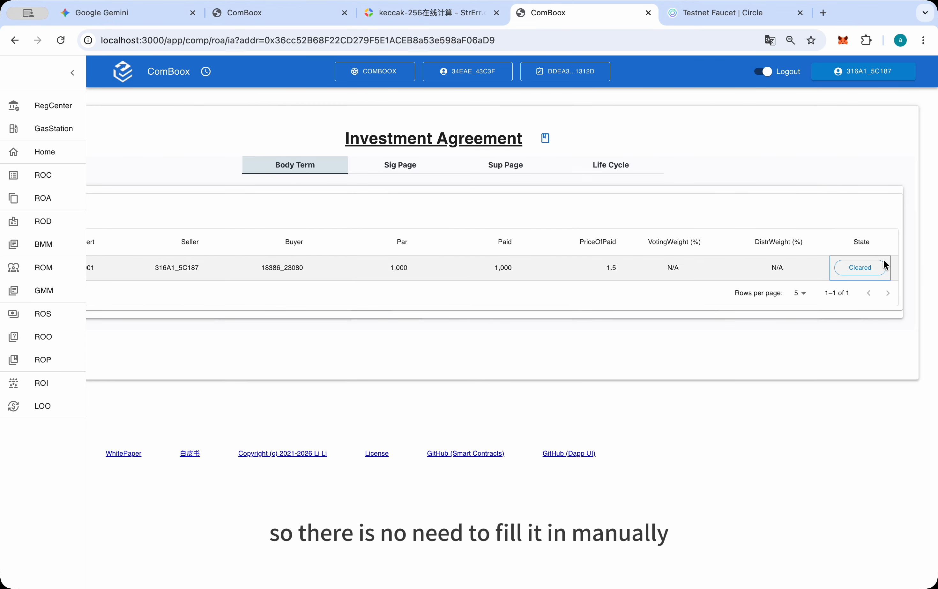
Check the locked deal's updated Order of Deal details, close them, and switch the wallet to Account #6
click(864, 268)
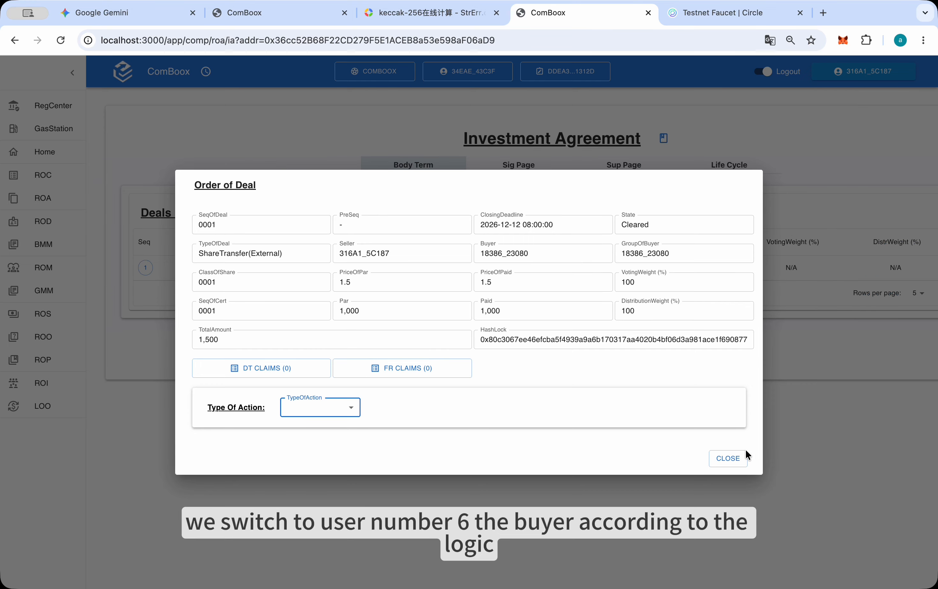
click(727, 460)
click(842, 40)
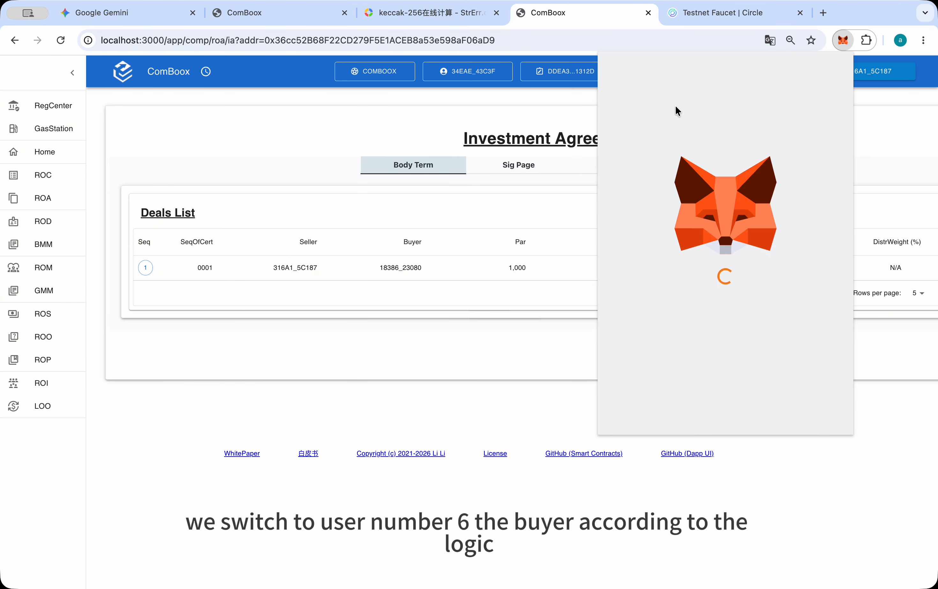
click(666, 64)
scroll(674, 189, down, 5)
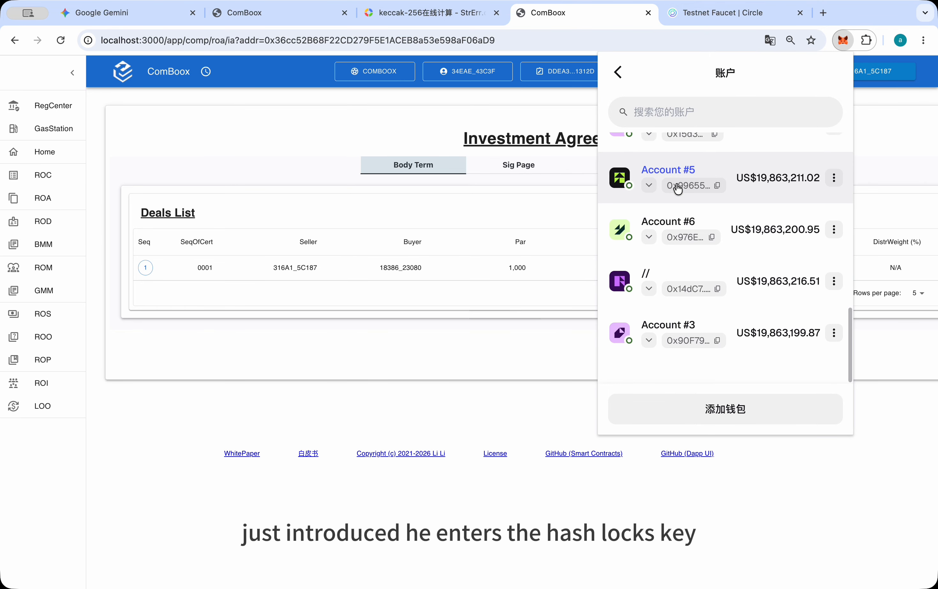
scroll(677, 207, up, 1)
click(672, 249)
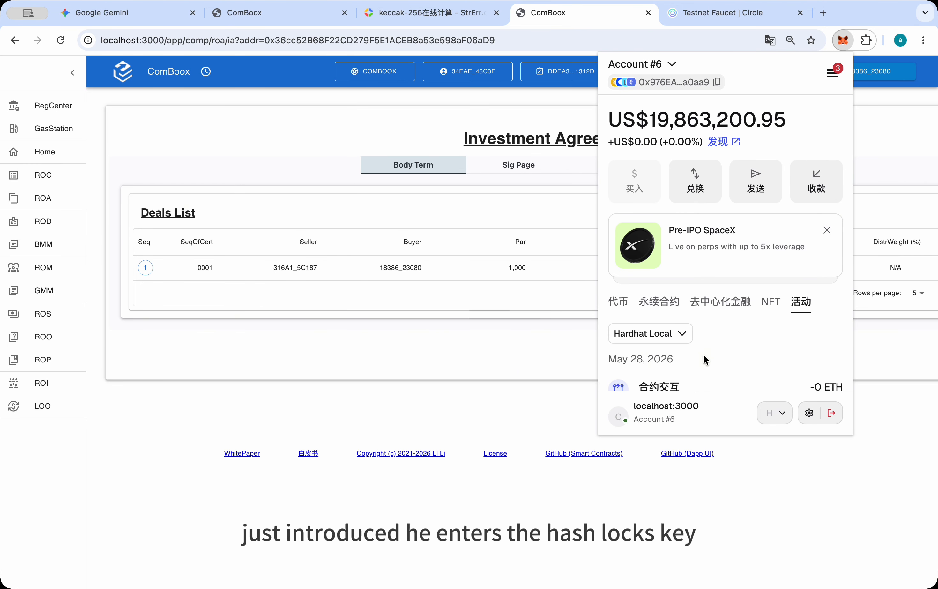
click(516, 340)
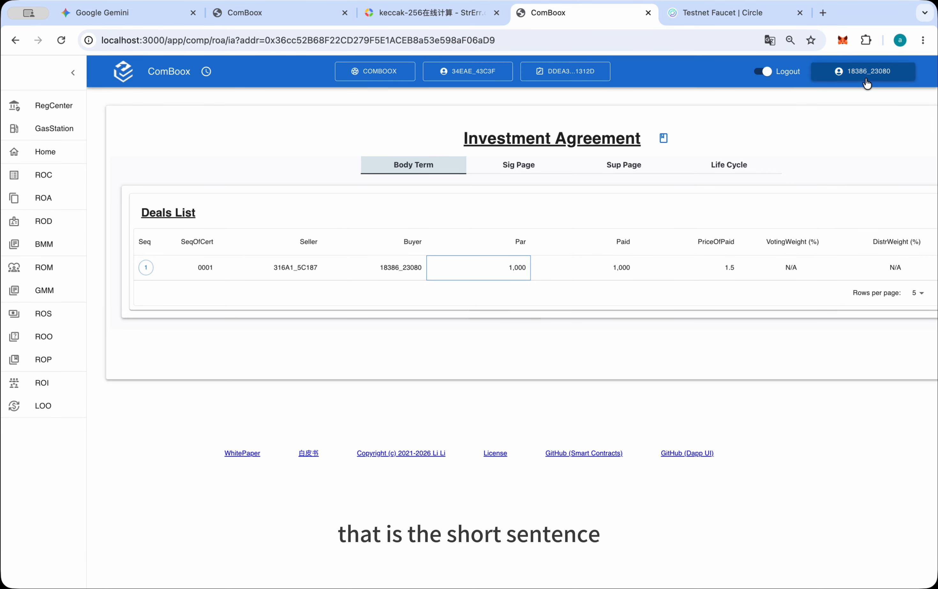
Open the deal as the buyer and choose PickupShare as its type of action
click(303, 267)
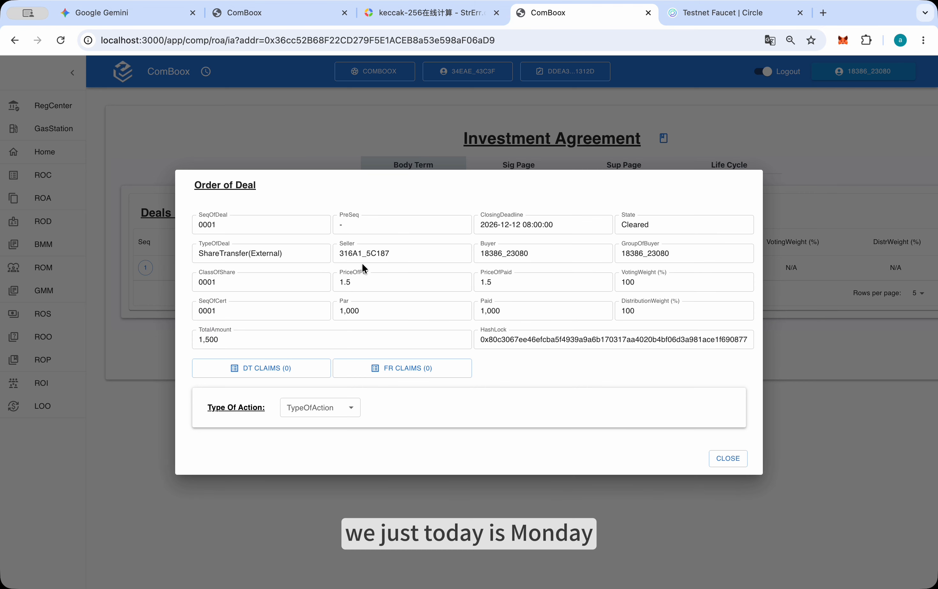
click(358, 409)
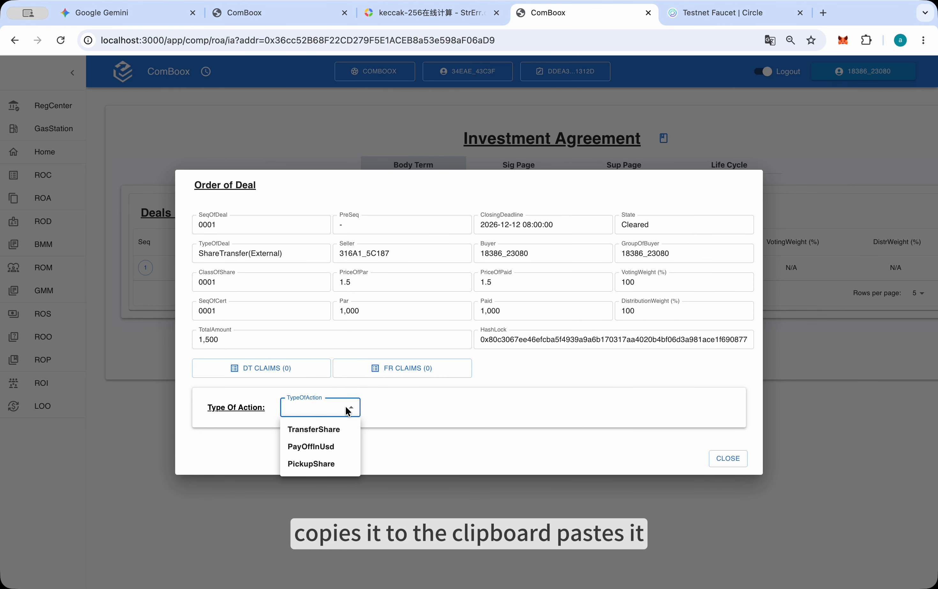
click(324, 466)
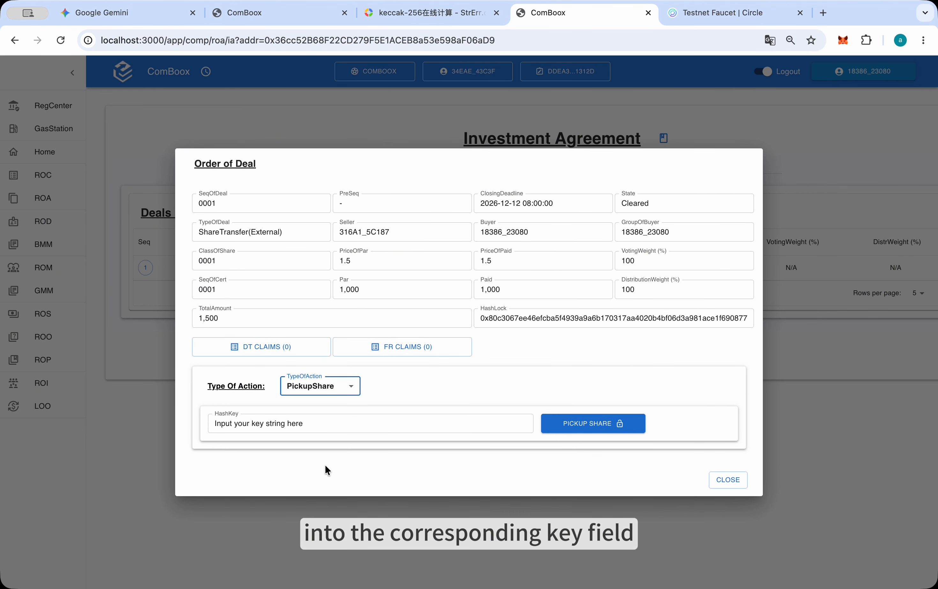
Replace the HashKey placeholder with "today is monday", pick up the share, and approve the transaction
double_click(274, 424)
click(316, 424)
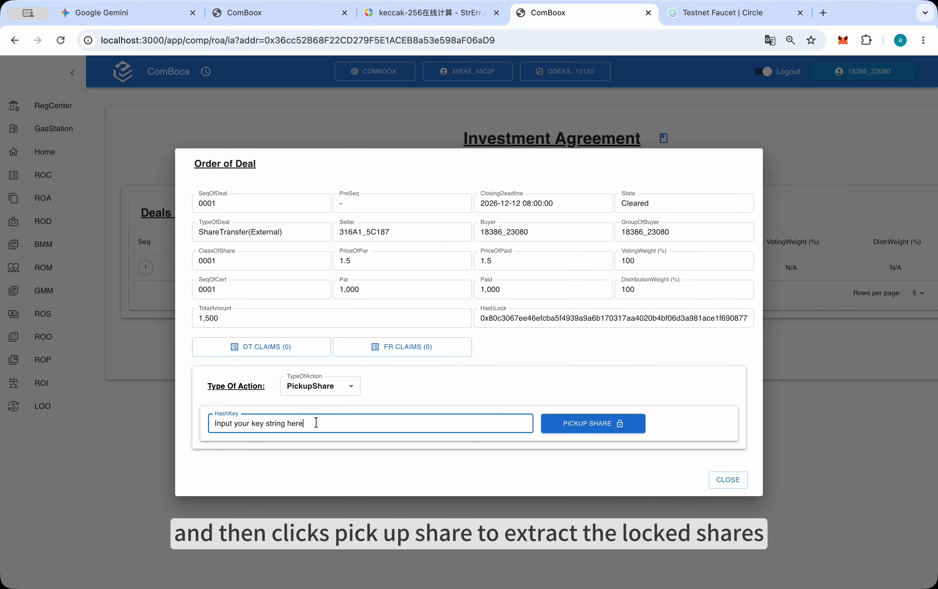
key(BackSpace)
key(BackSpace)
key(BackSpace)
key(BackSpace)
key(BackSpace)
key(BackSpace)
key(BackSpace)
key(BackSpace)
key(BackSpace)
key(BackSpace)
key(BackSpace)
key(BackSpace)
key(BackSpace)
key(BackSpace)
key(BackSpace)
key(BackSpace)
key(BackSpace)
key(BackSpace)
key(BackSpace)
key(BackSpace)
key(BackSpace)
key(BackSpace)
key(BackSpace)
key(BackSpace)
key(BackSpace)
key(BackSpace)
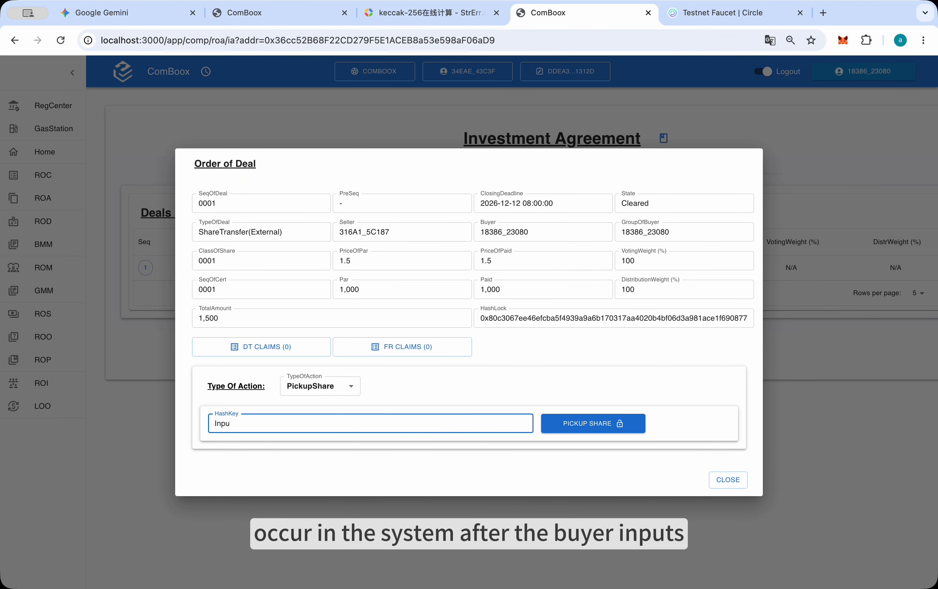
text(today is monday)
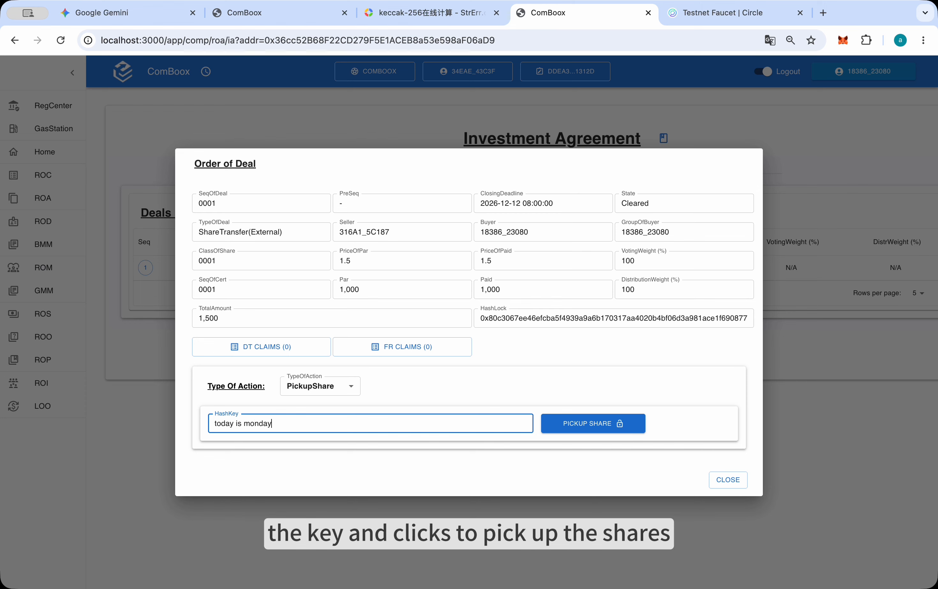
click(600, 425)
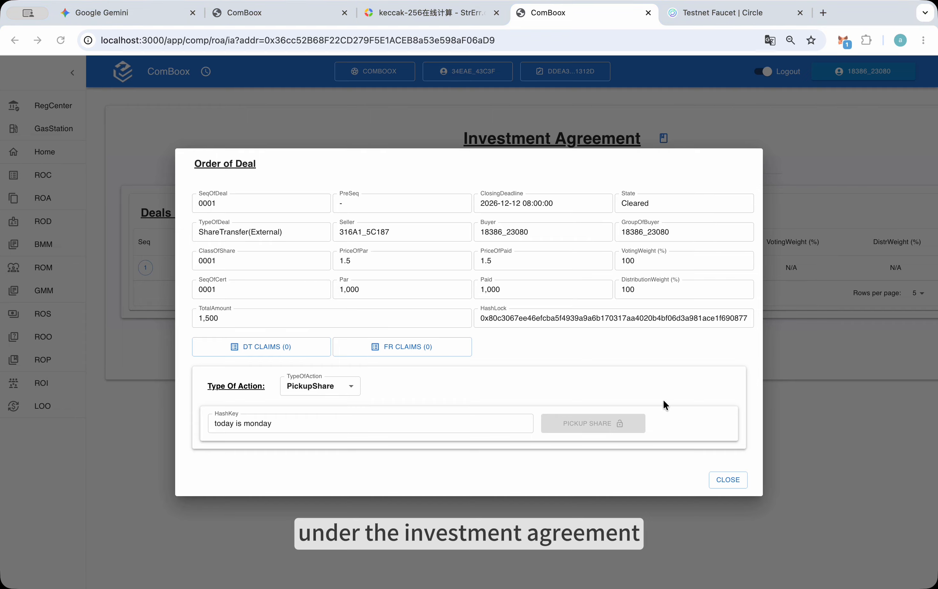
click(869, 385)
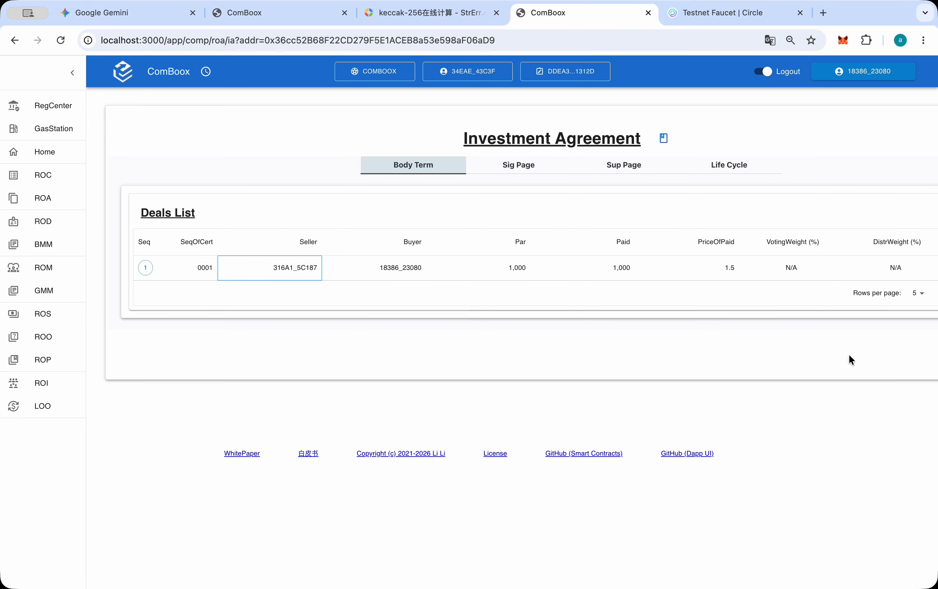
Check the newest agreement's state in the Register Of Agreements and the buyer's entry in the company's Members List
click(46, 195)
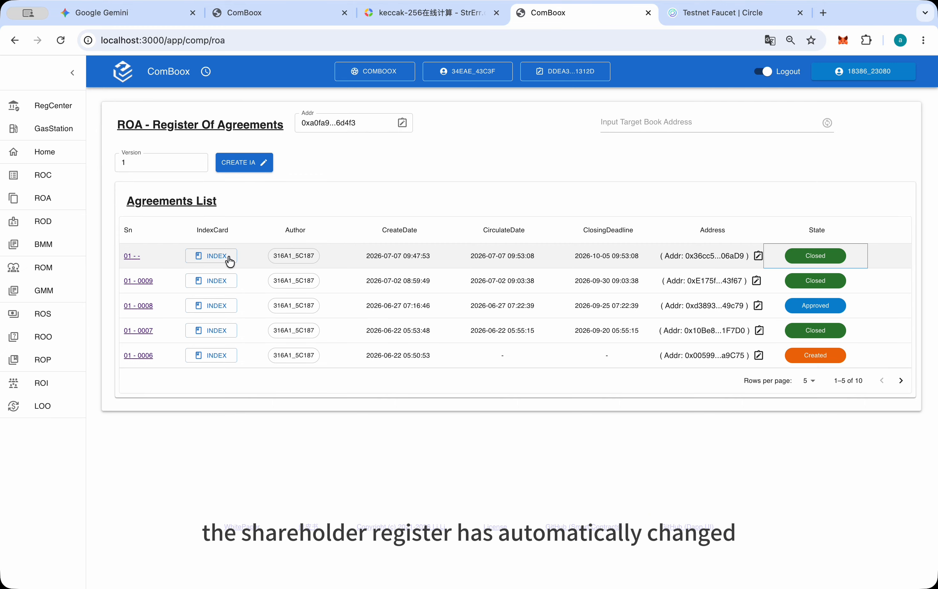
click(47, 152)
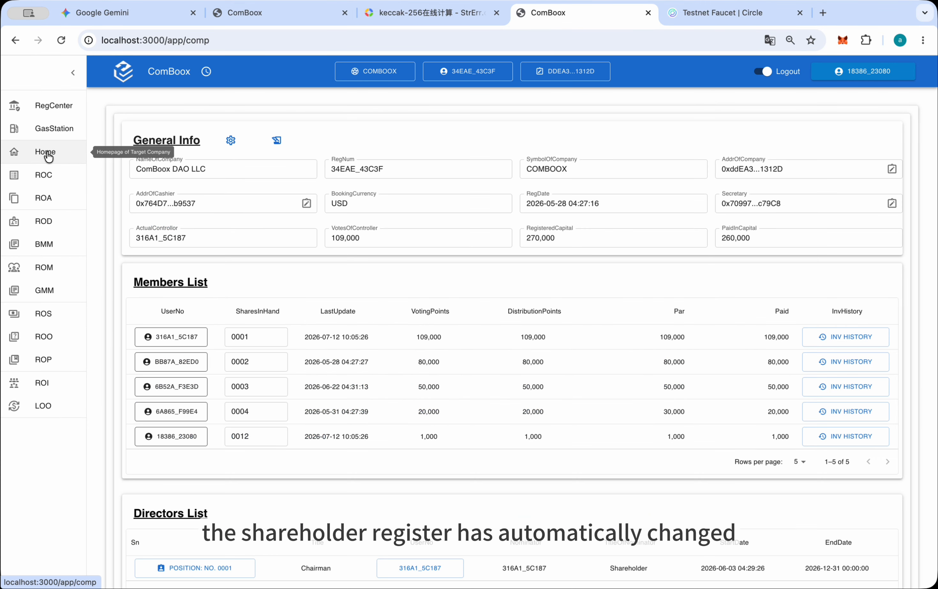
click(174, 440)
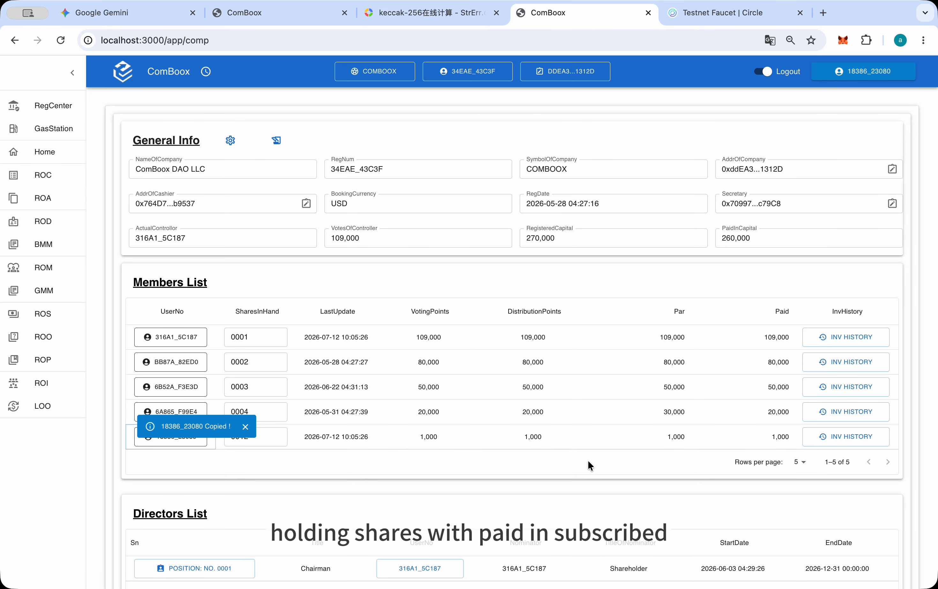
click(602, 440)
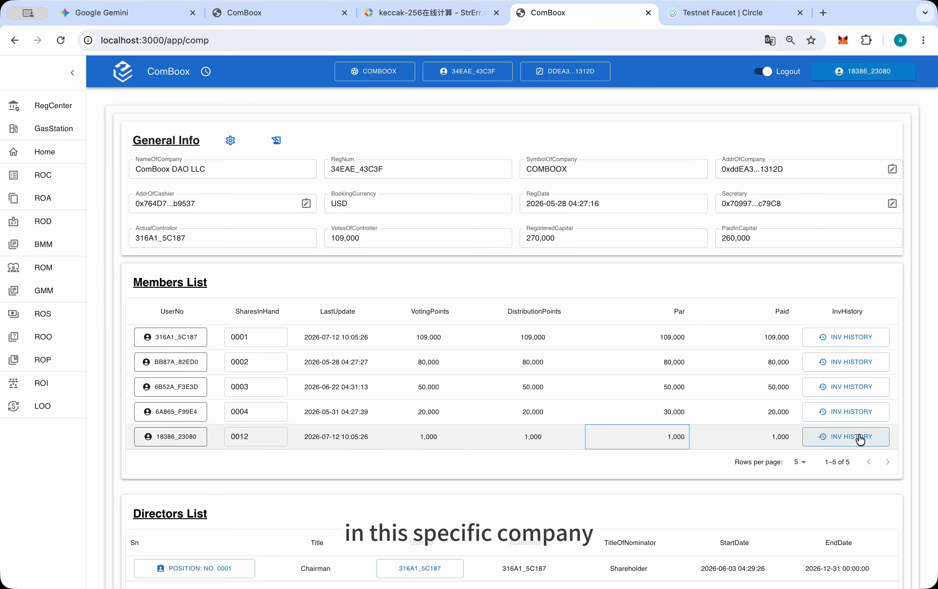
Open the investment history of the member holding share 0012, read its latest record, and close it
click(860, 438)
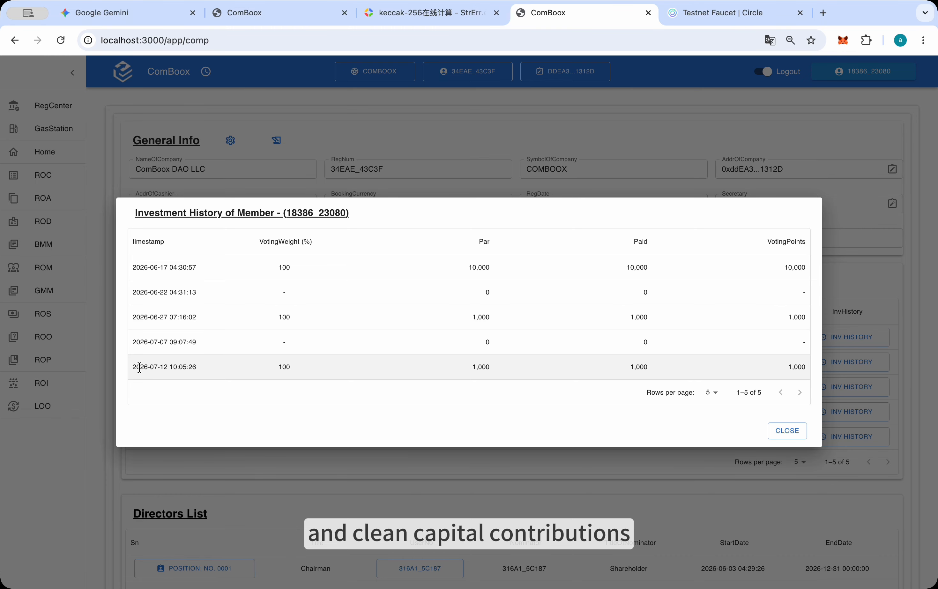
drag(133, 367, 347, 373)
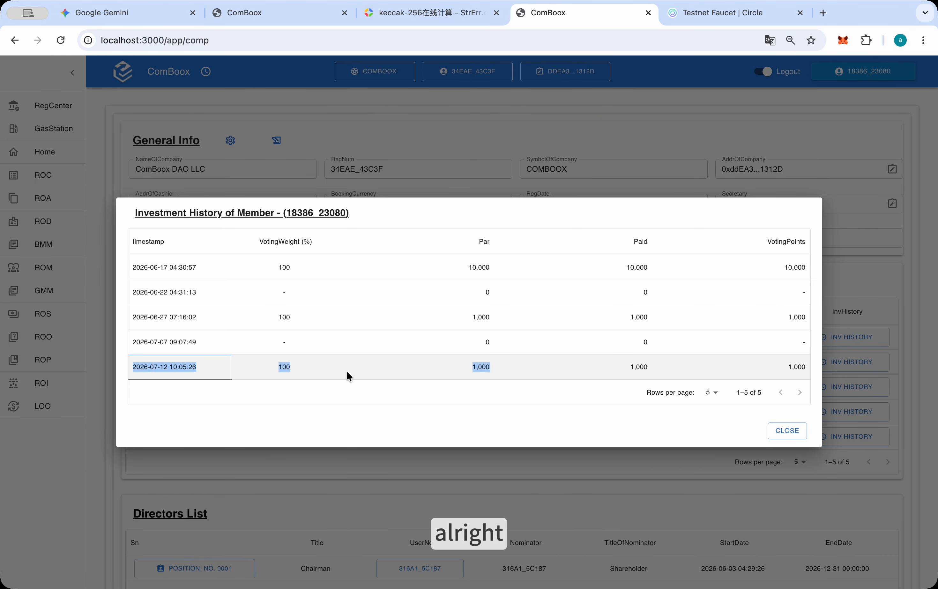
click(523, 370)
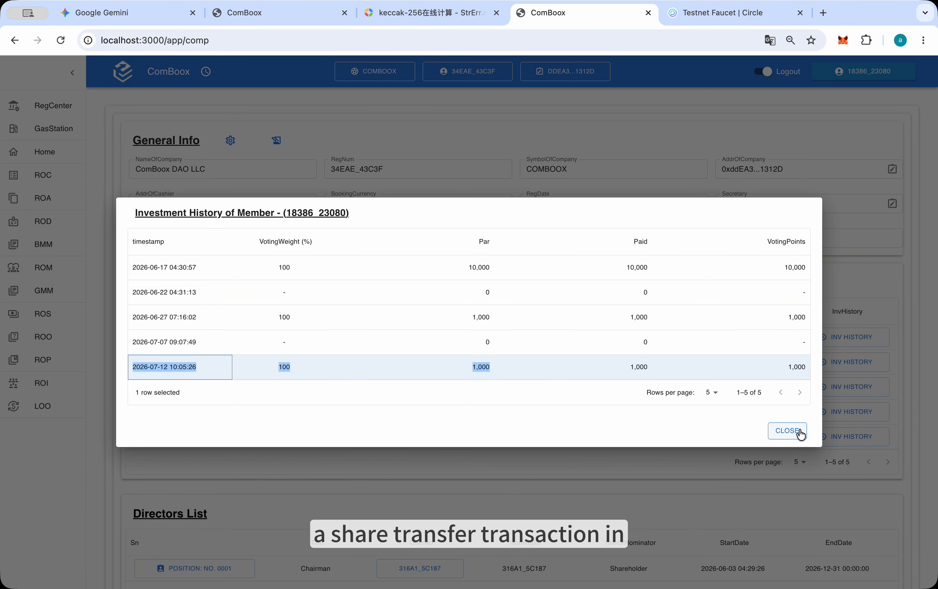
click(786, 430)
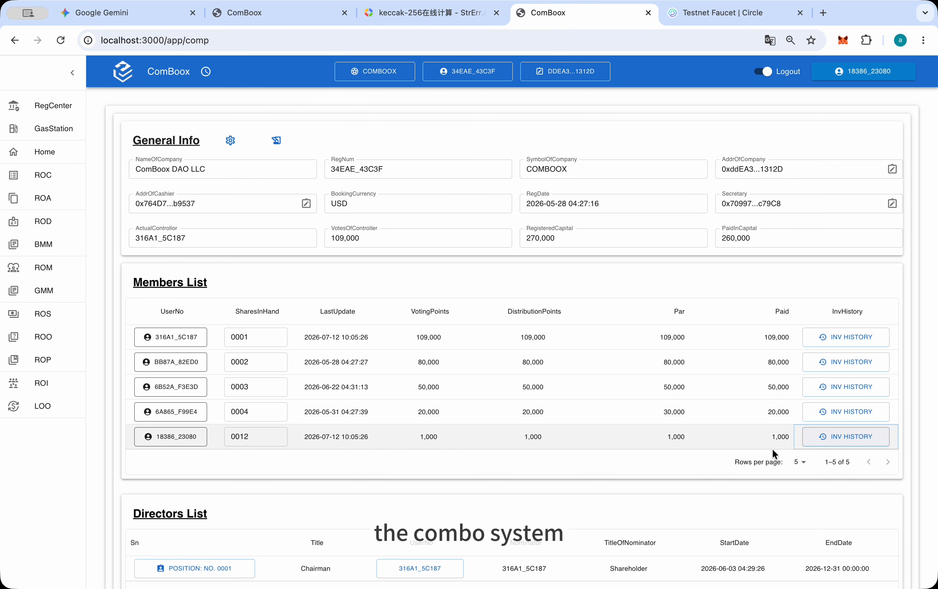